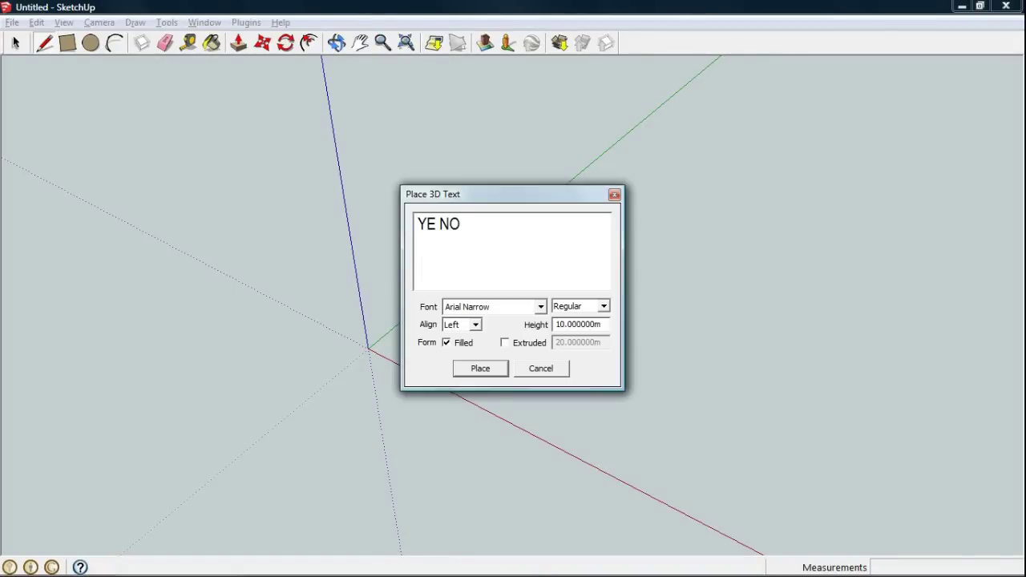
Place flat, filled 'YE NO' text in Arial Narrow, 10 m high, near the model origin.
click(485, 368)
scroll(457, 375, down, 2)
scroll(454, 378, down, 2)
scroll(454, 378, down, 2)
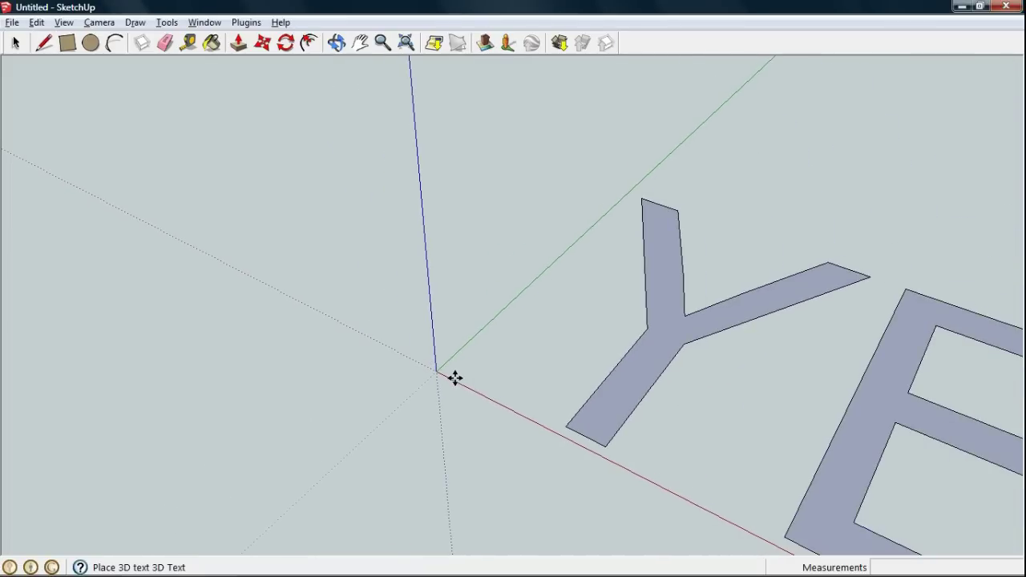
click(454, 378)
right_click(865, 388)
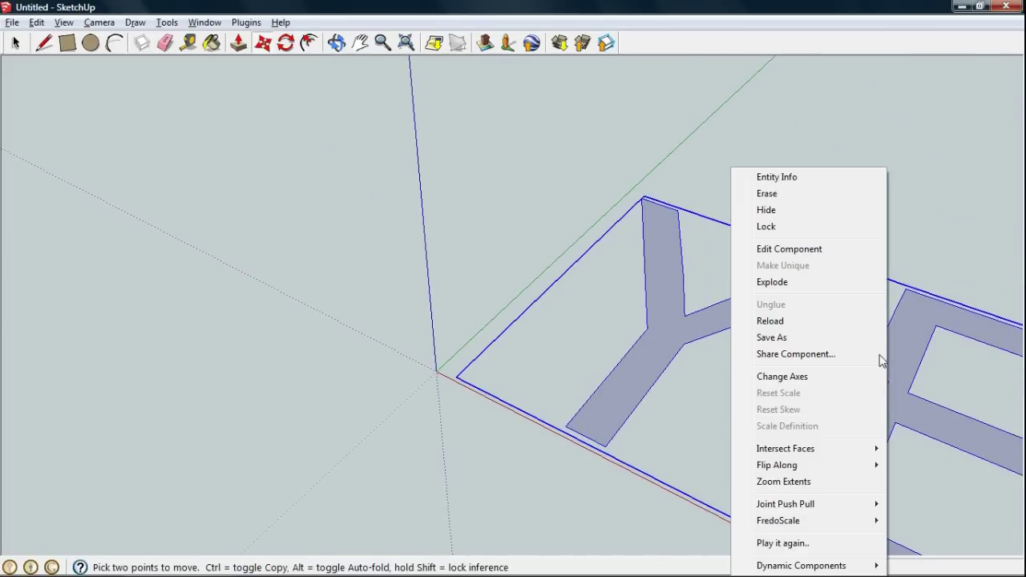
Explode the 'YE NO' text into separate loose letter faces.
click(793, 282)
key(l)
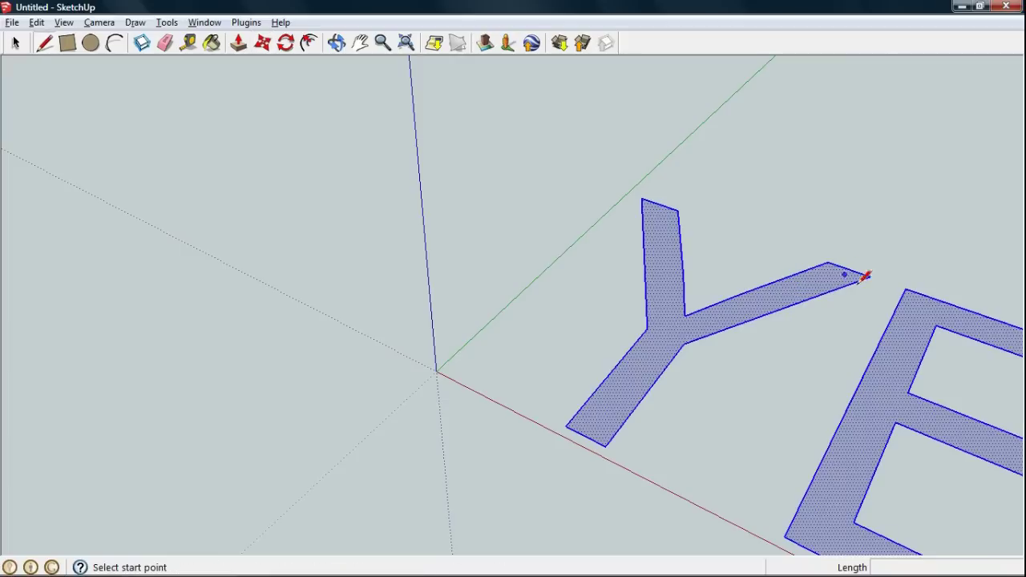
click(870, 277)
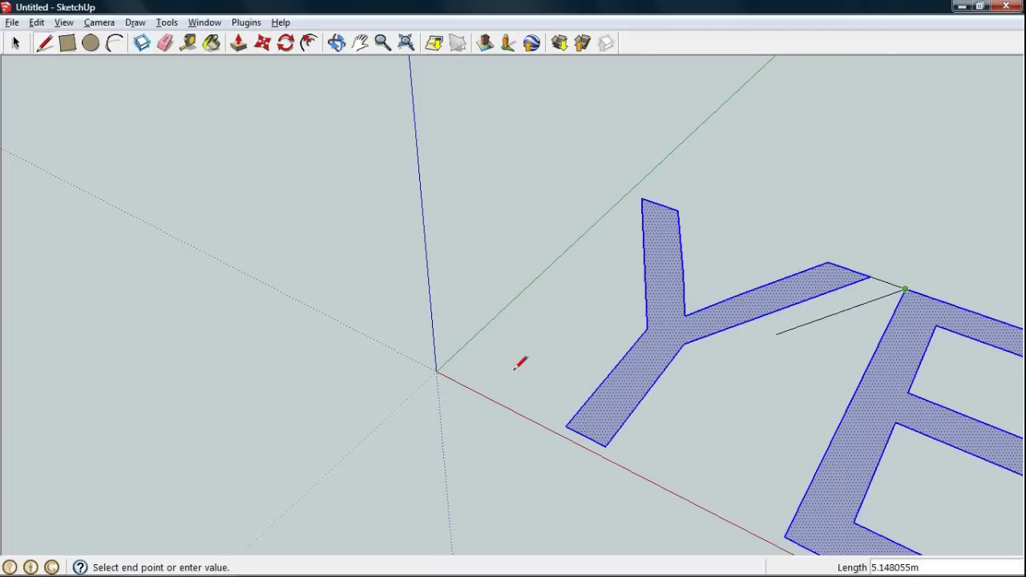
scroll(487, 348, down, 3)
scroll(490, 321, down, 2)
scroll(877, 467, down, 1)
scroll(825, 391, up, 1)
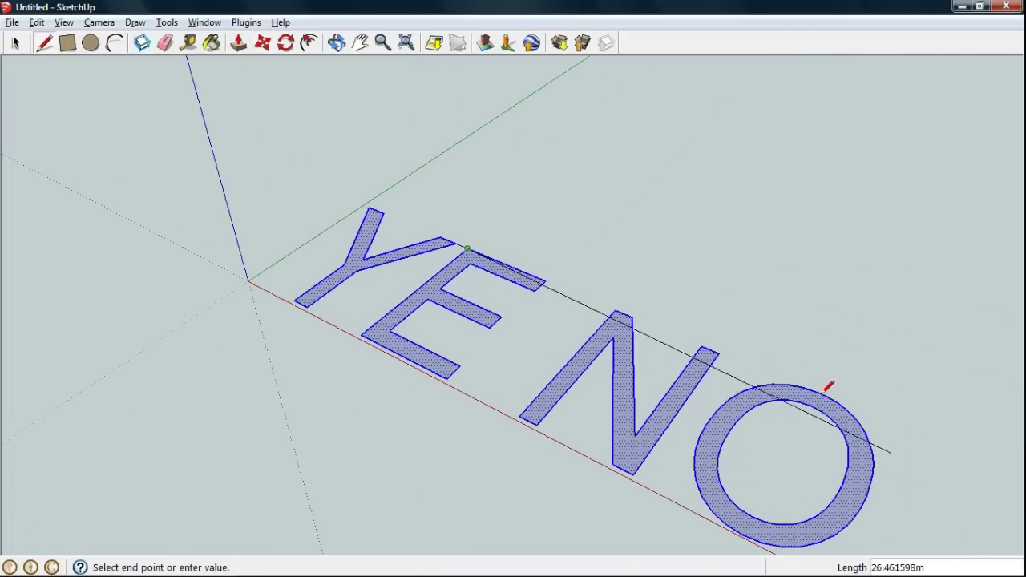
scroll(826, 391, up, 2)
key(space)
key(l)
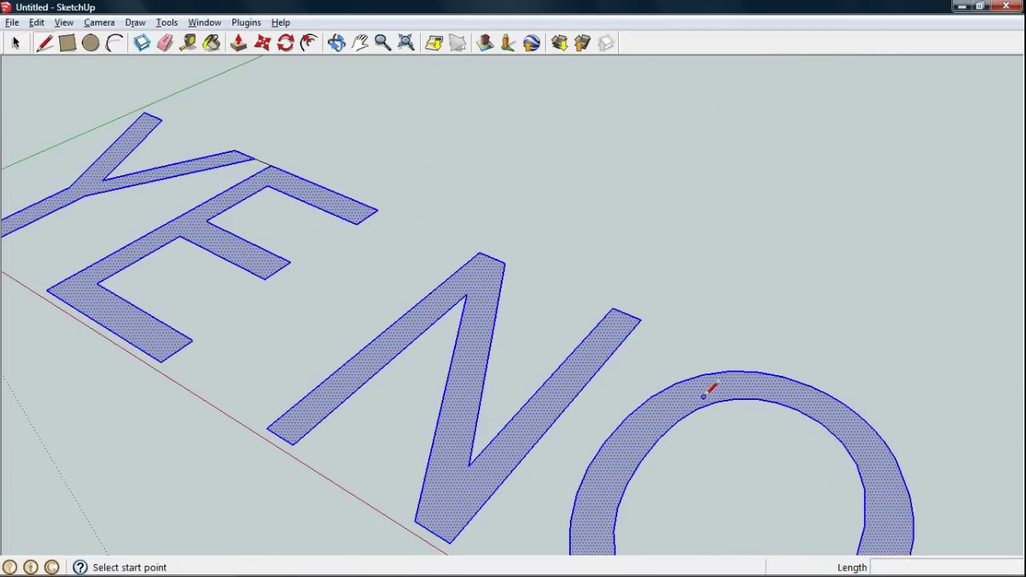
key(space)
Scale the letter O to about 0.98 along the green axis.
click(698, 398)
key(s)
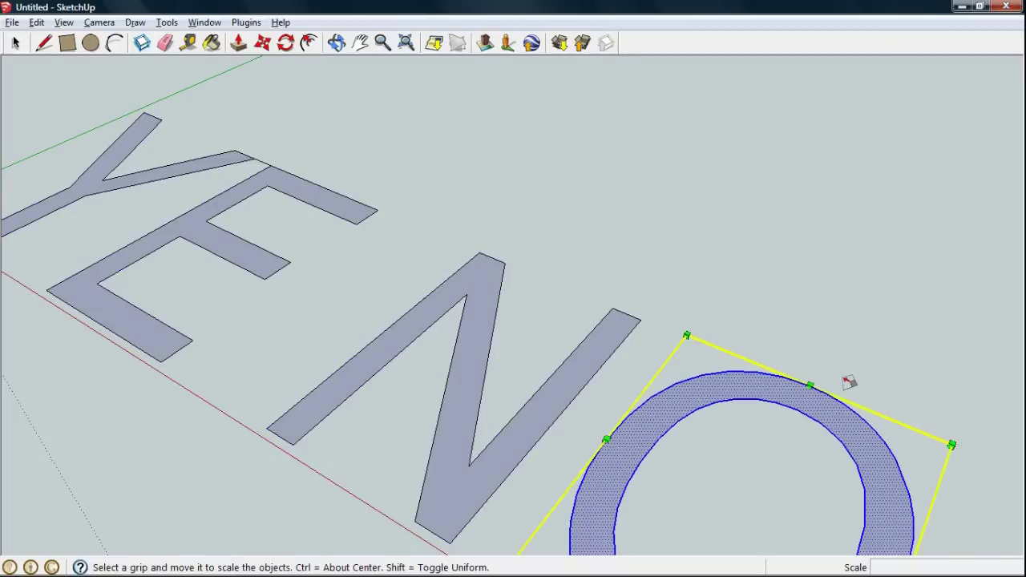
drag(813, 386, 645, 325)
scroll(579, 337, down, 3)
scroll(579, 337, down, 2)
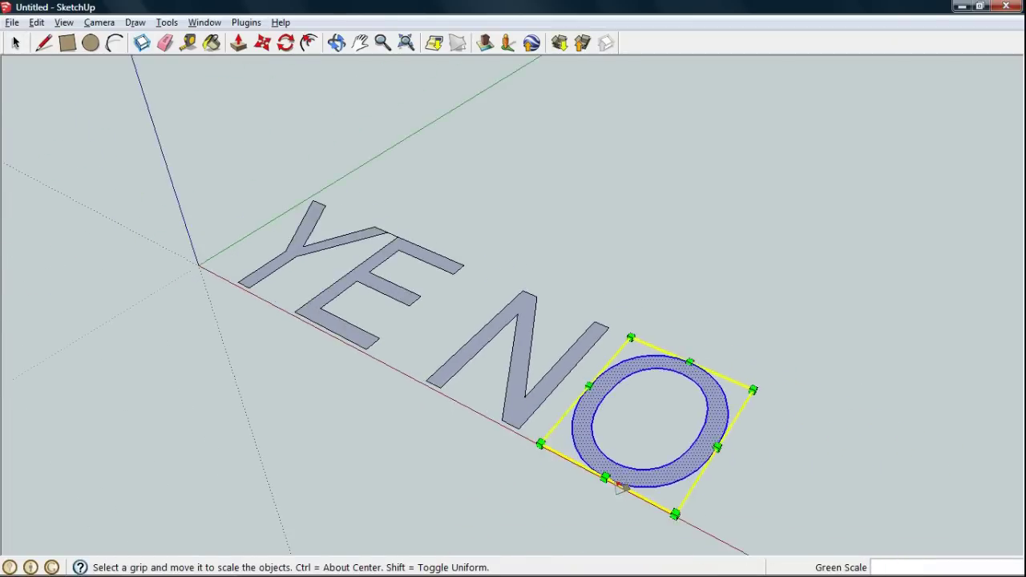
scroll(603, 489, up, 2)
drag(600, 472, 467, 398)
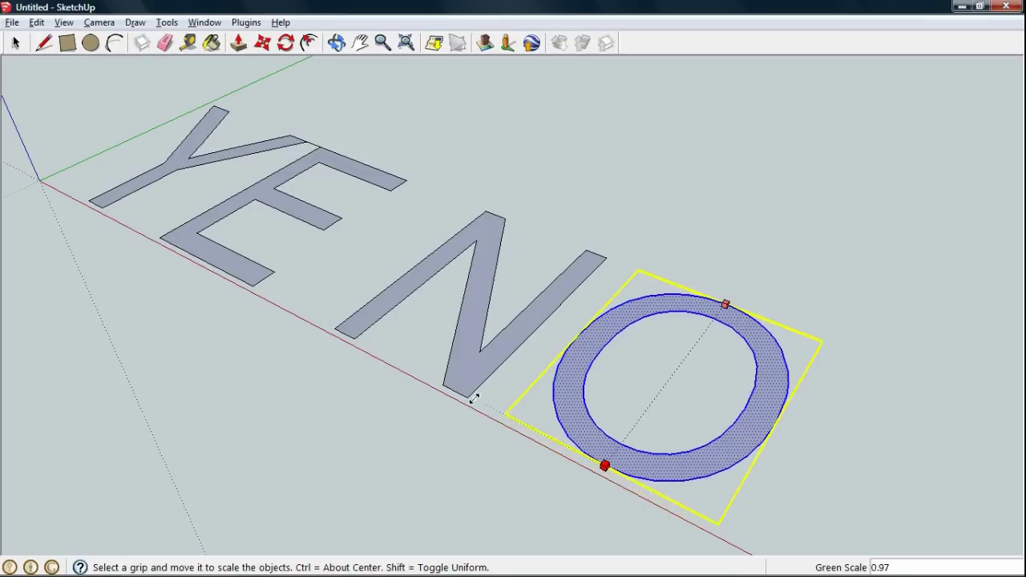
click(472, 401)
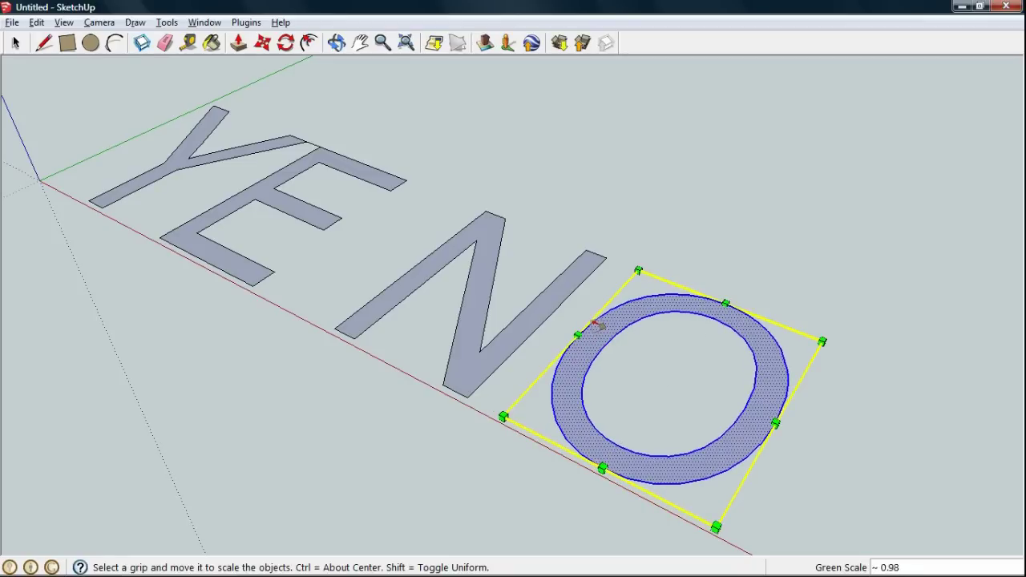
Draw a helper edge from the N to the O and select it with the Y–E edge.
key(l)
click(607, 257)
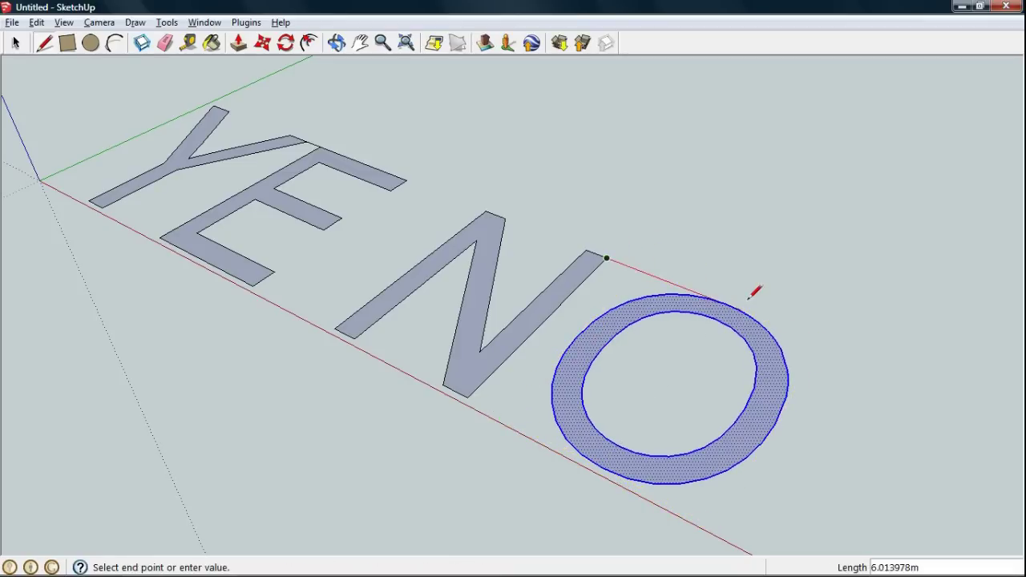
click(726, 302)
key(space)
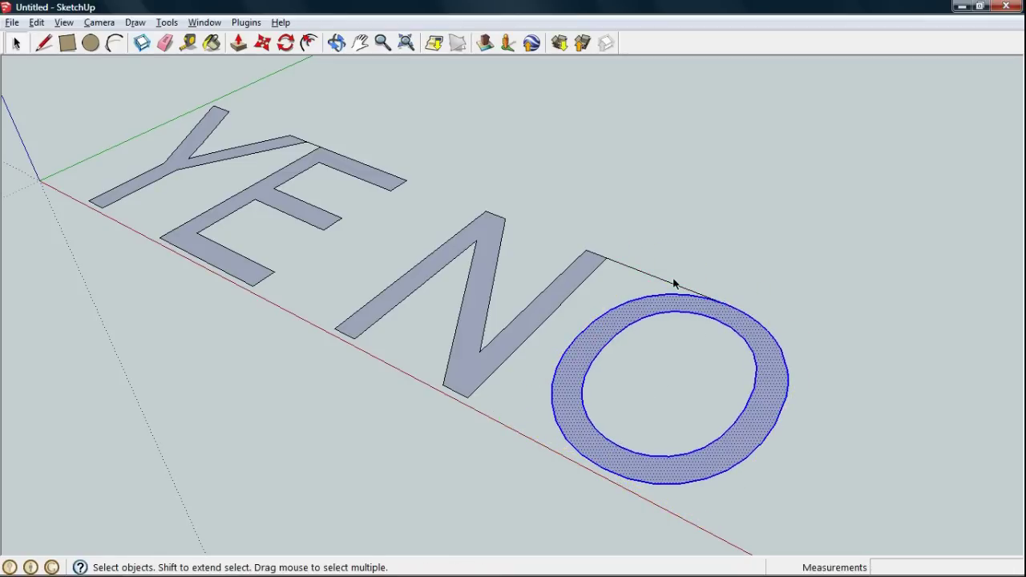
click(642, 270)
shift+click(315, 144)
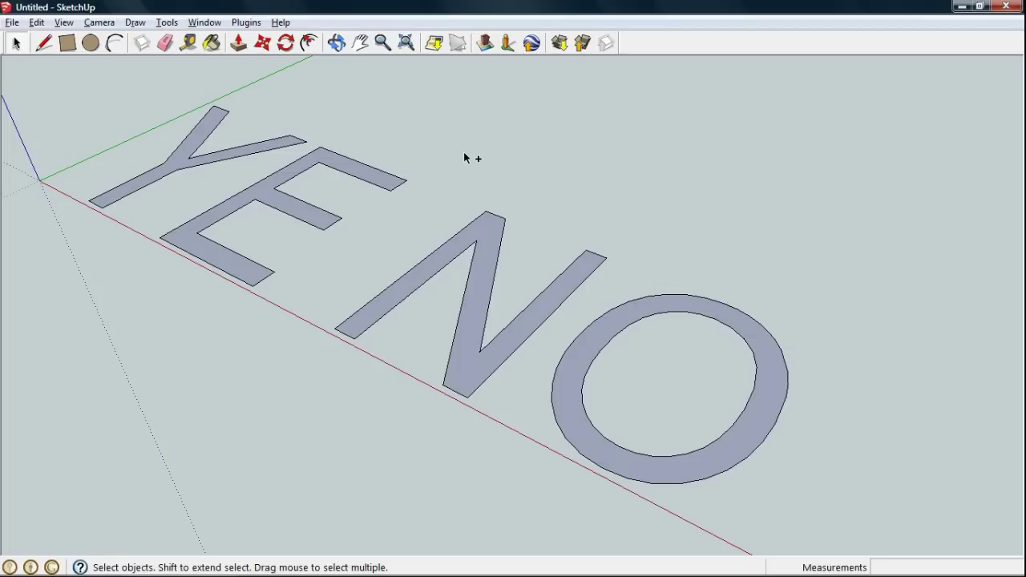
Paste the cut helper edges above the gap between the Y and E.
key(ctrl+v)
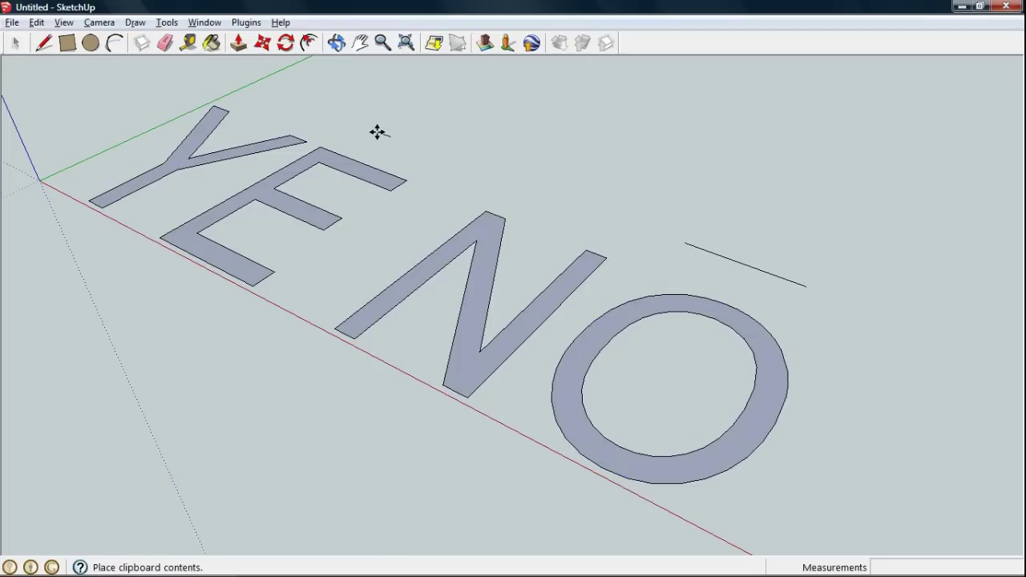
click(377, 131)
mouse_move(423, 275)
middle_down()
mouse_move(652, 320)
mouse_move(566, 258)
middle_up()
key(m)
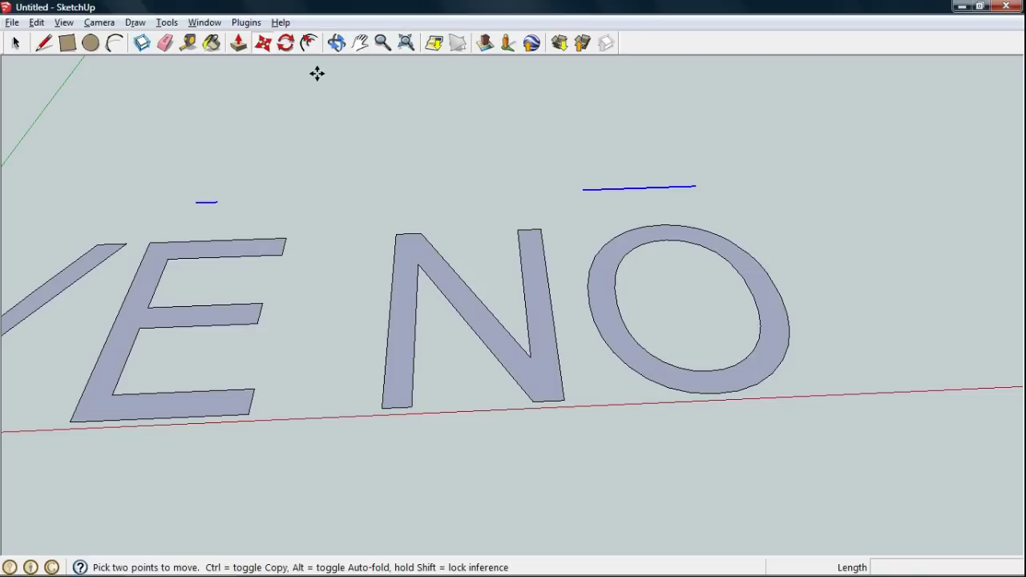
key(space)
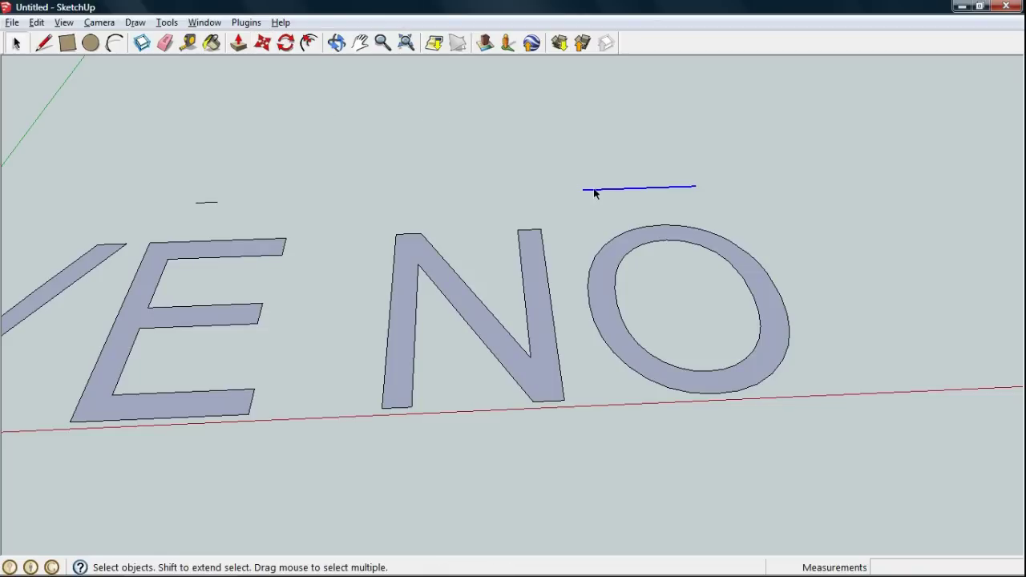
Rotate one edge 90° to stand upright and join it to the short edge's end.
click(285, 43)
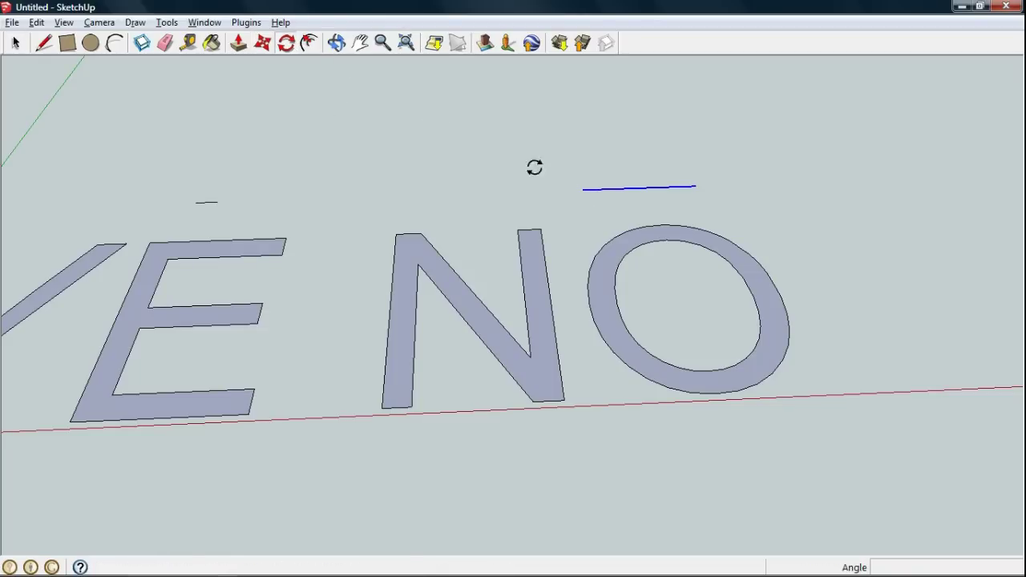
click(584, 190)
click(720, 170)
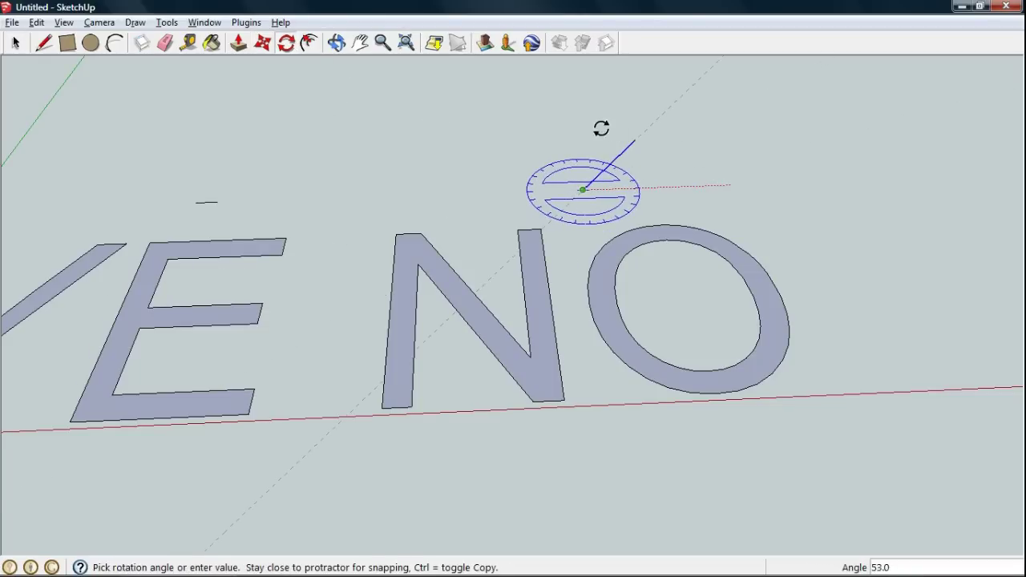
click(574, 125)
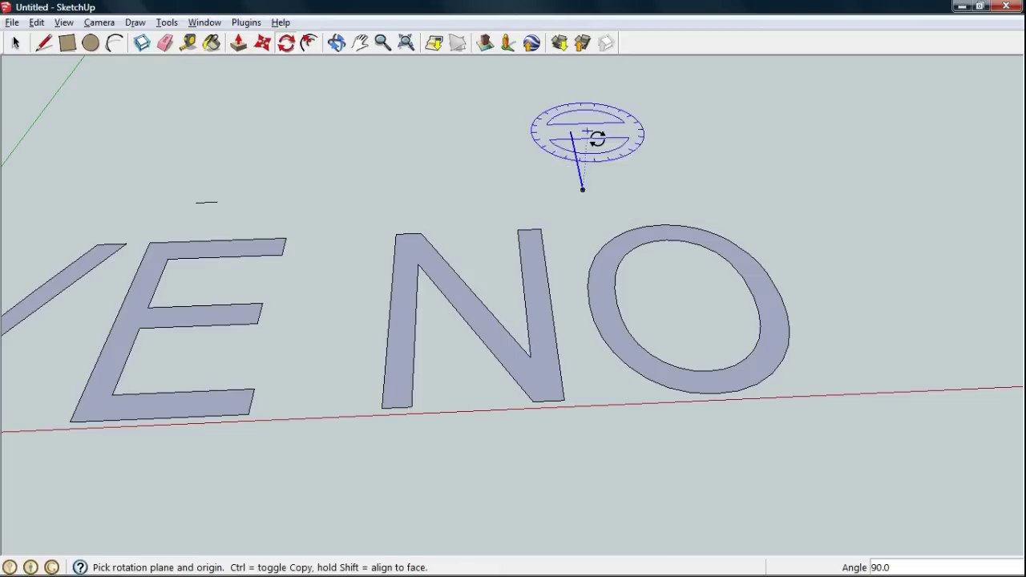
click(265, 44)
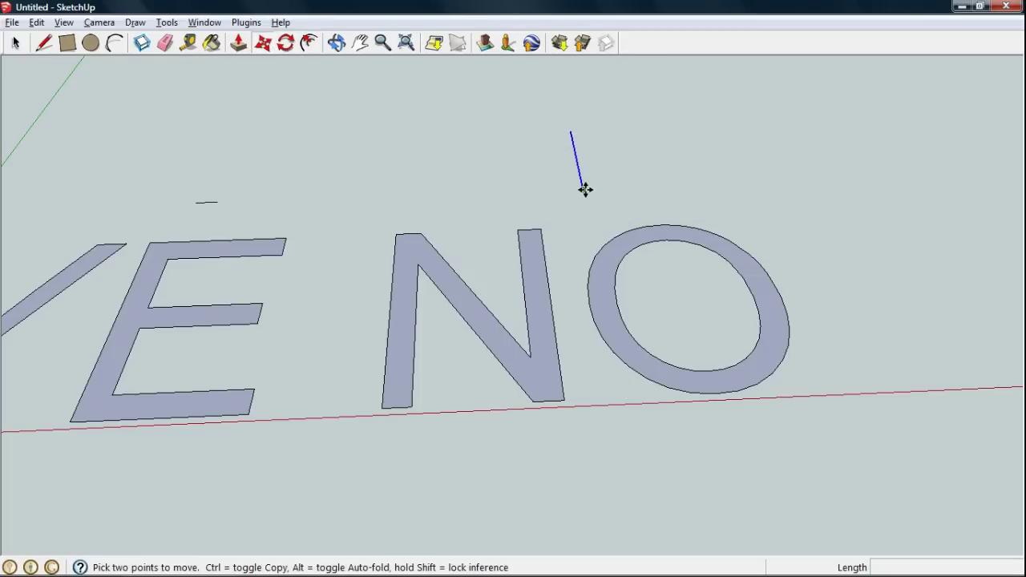
click(585, 189)
click(197, 202)
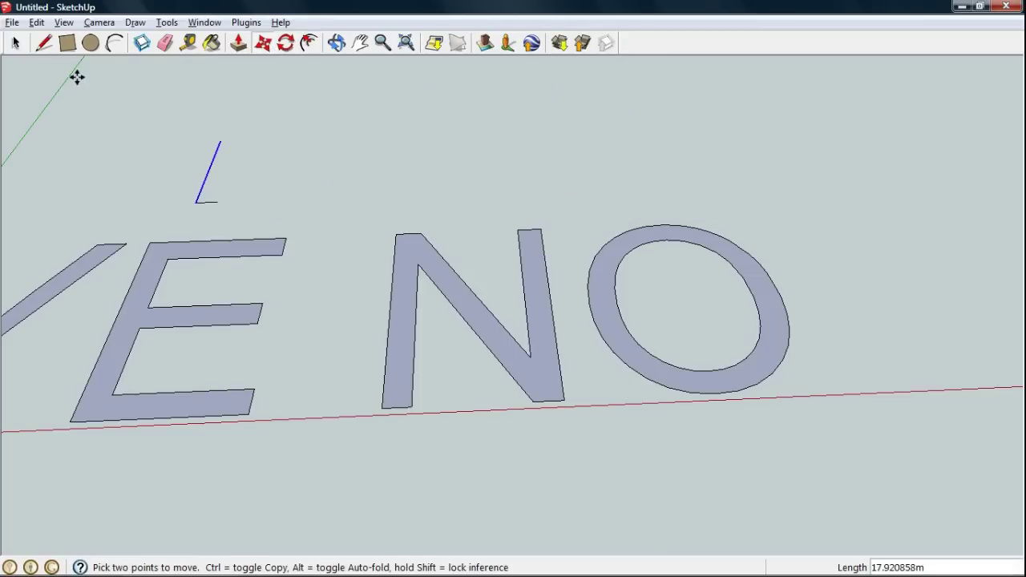
Close the edges into a thin rectangular face above the E.
key(l)
scroll(137, 126, up, 3)
scroll(190, 126, up, 3)
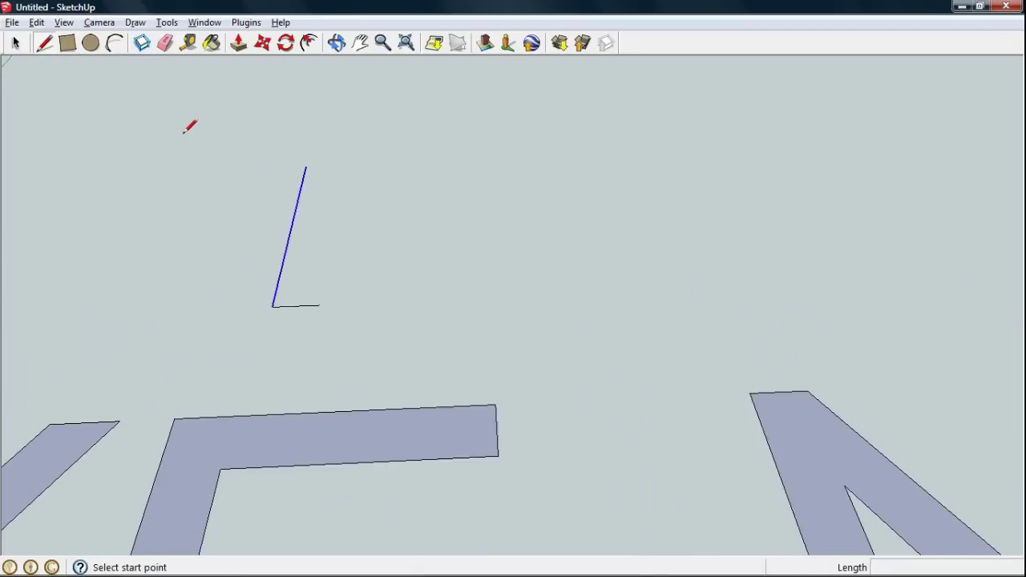
scroll(239, 199, up, 2)
scroll(264, 206, up, 3)
scroll(269, 217, up, 1)
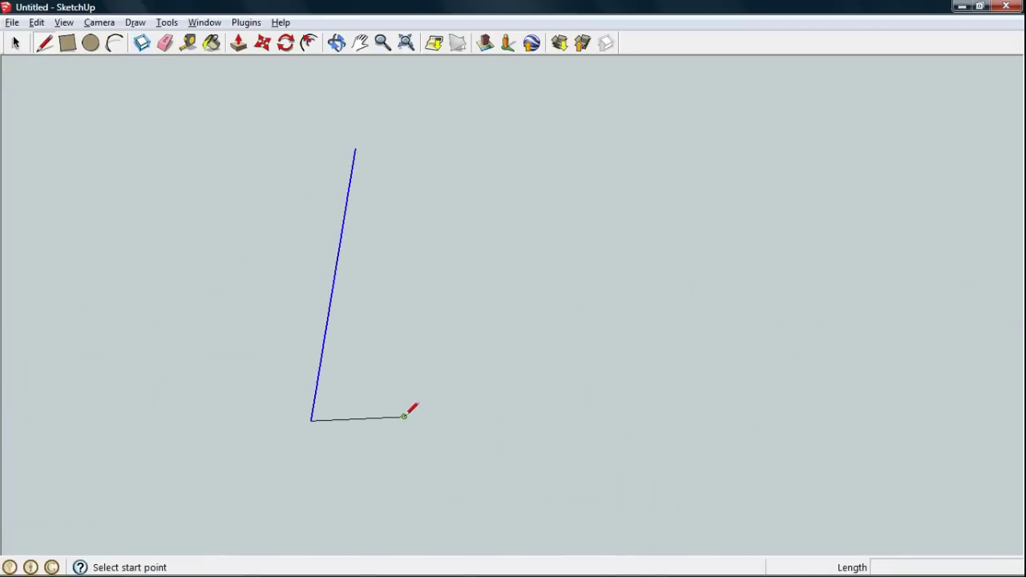
click(404, 416)
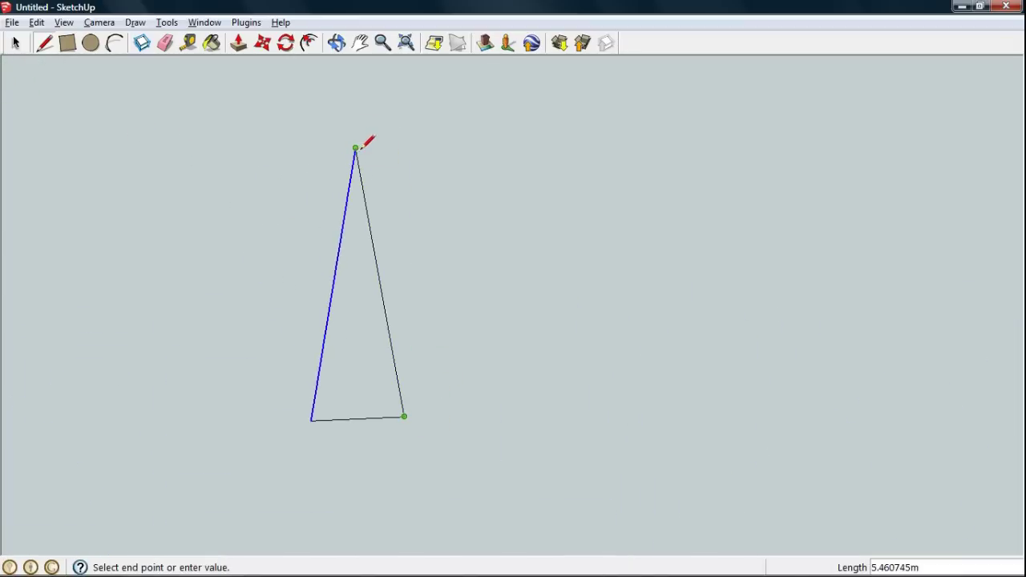
click(419, 146)
click(357, 146)
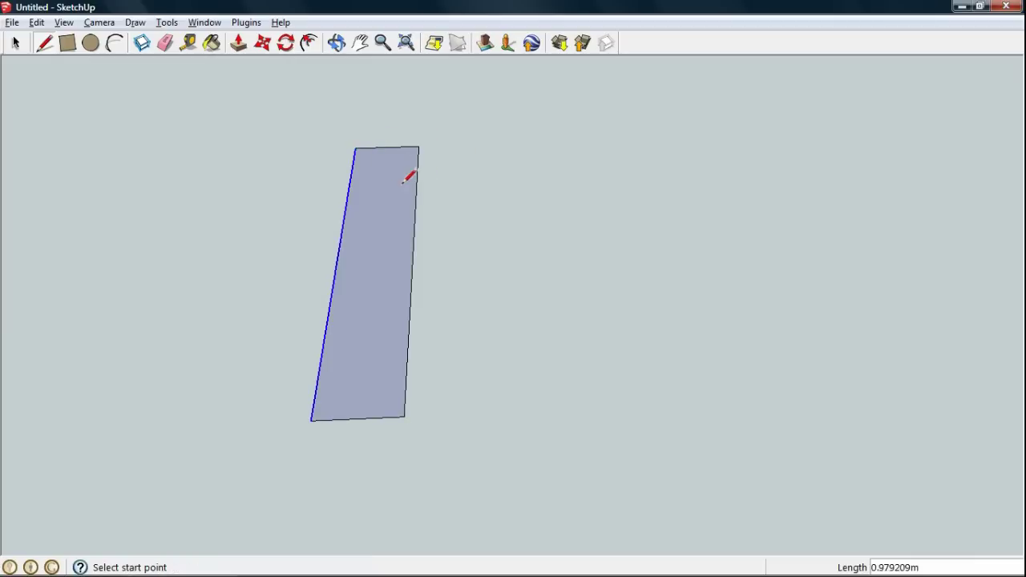
scroll(394, 178, down, 3)
scroll(393, 178, down, 3)
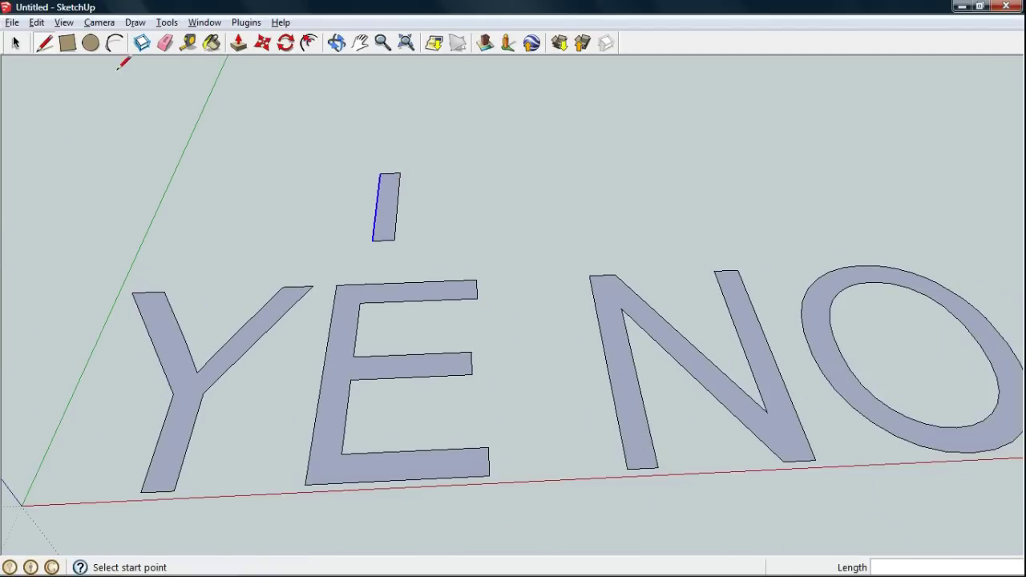
Delete the E and O letter outlines.
key(space)
scroll(412, 313, down, 2)
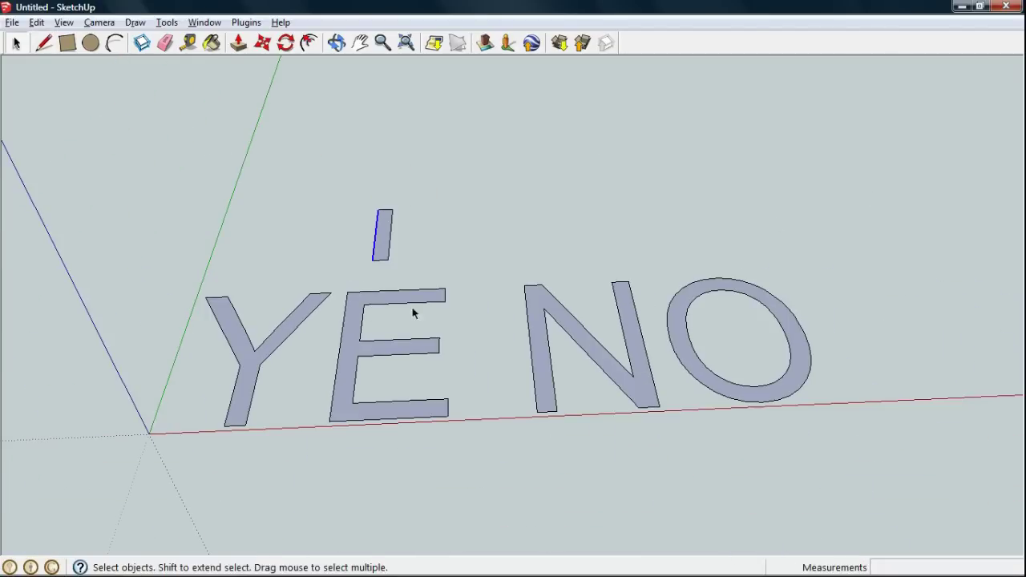
drag(671, 458, 678, 460)
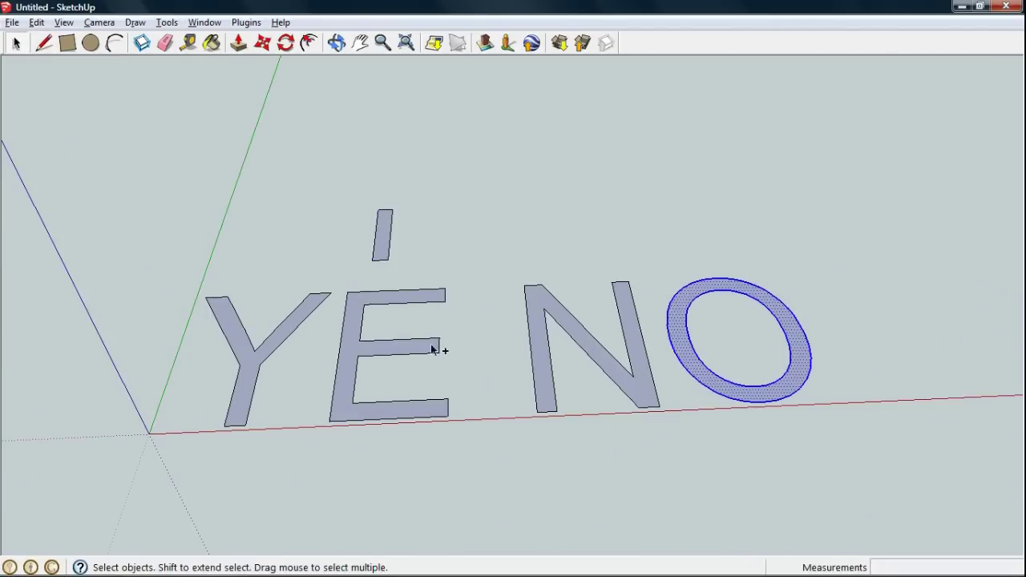
ctrl+click(402, 350)
key(Delete)
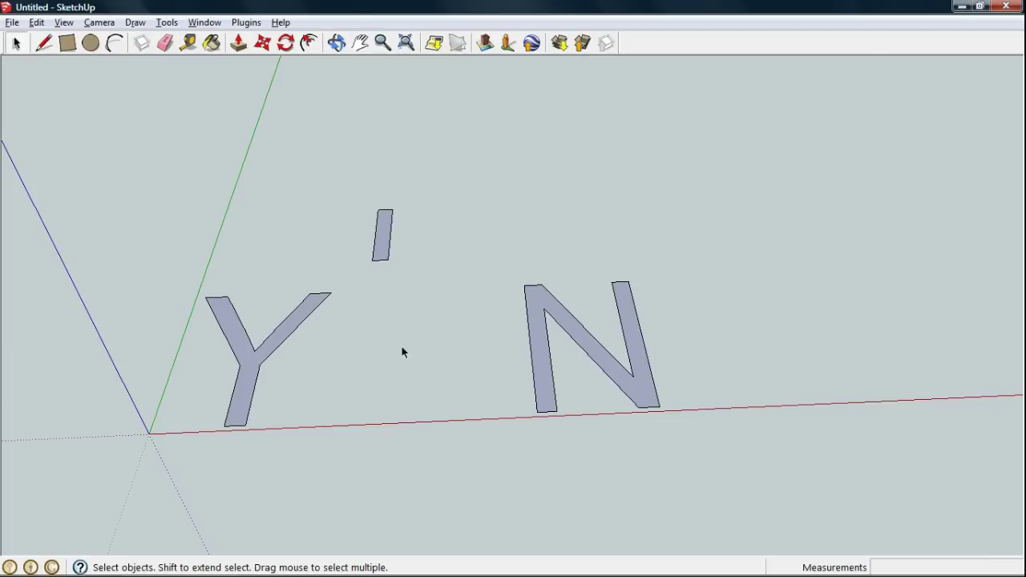
Push/pull the Y letter face into a 20 m deep solid.
click(238, 42)
drag(251, 374, 251, 247)
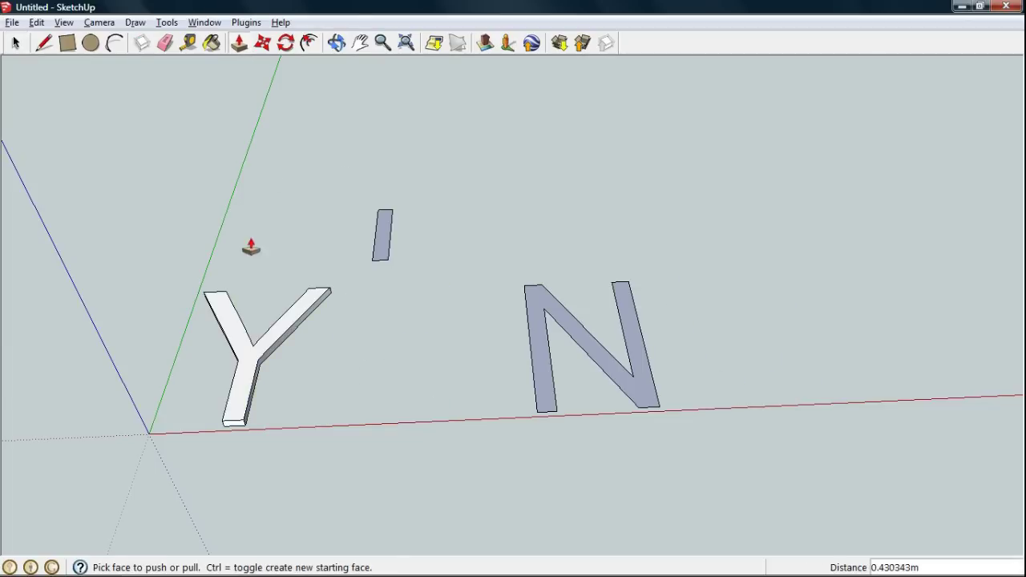
click(37, 22)
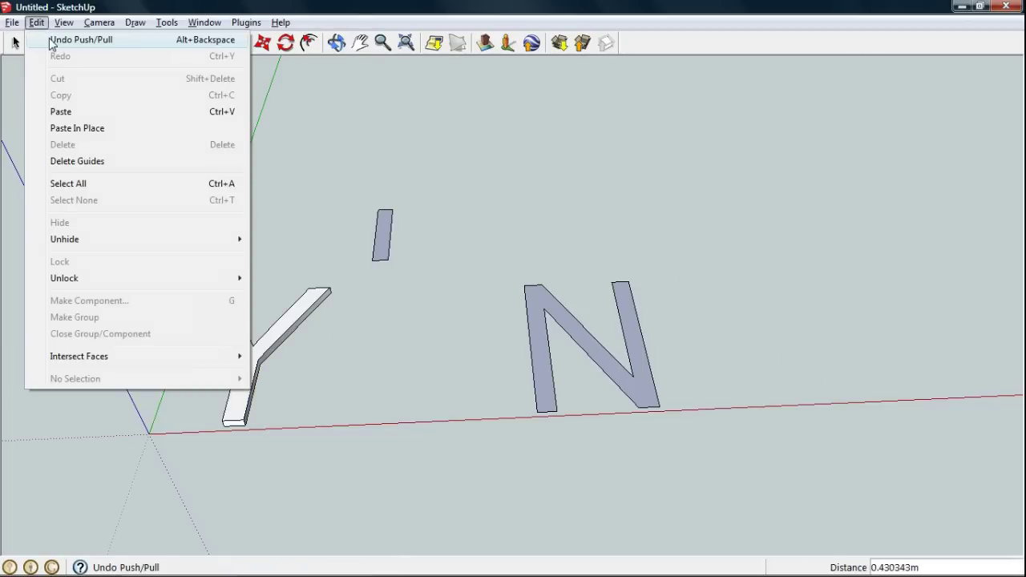
click(64, 33)
drag(252, 366, 232, 230)
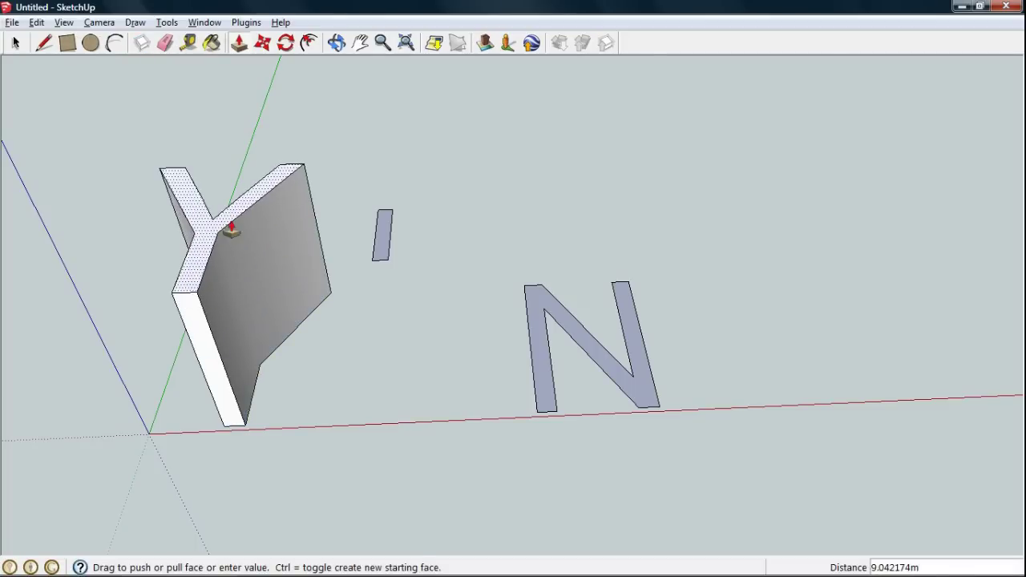
text(20.000000m)
key(Return)
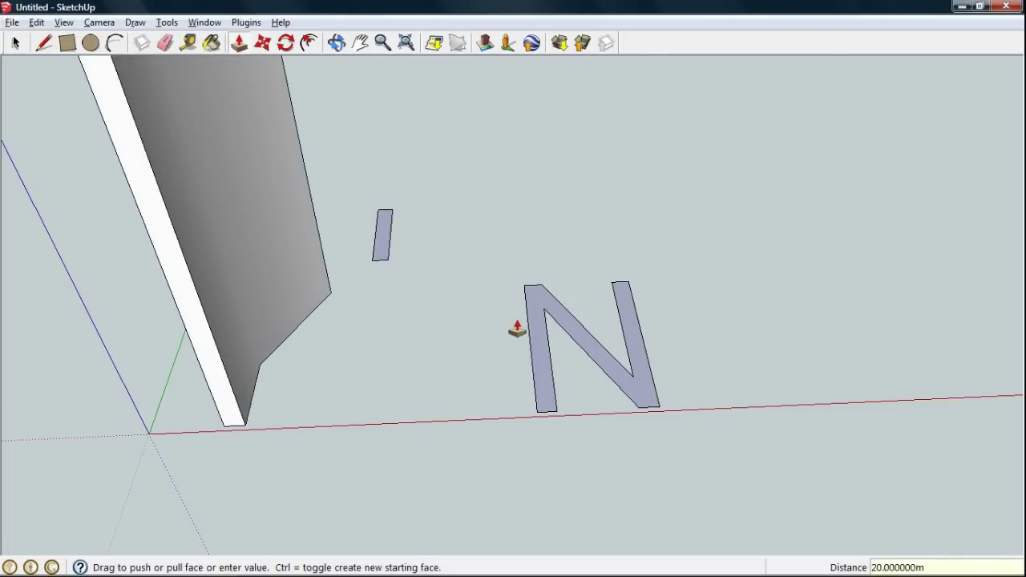
Push/pull the N face 20 m deep, then select both the Y and N solids.
drag(537, 324, 529, 236)
text(0m)
key(Return)
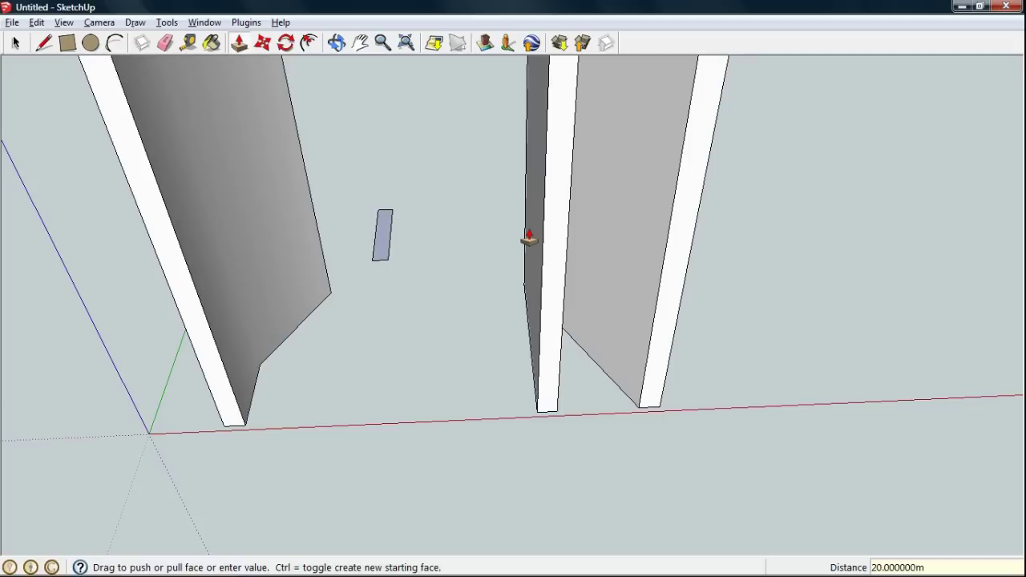
middle_drag(591, 250, 312, 294)
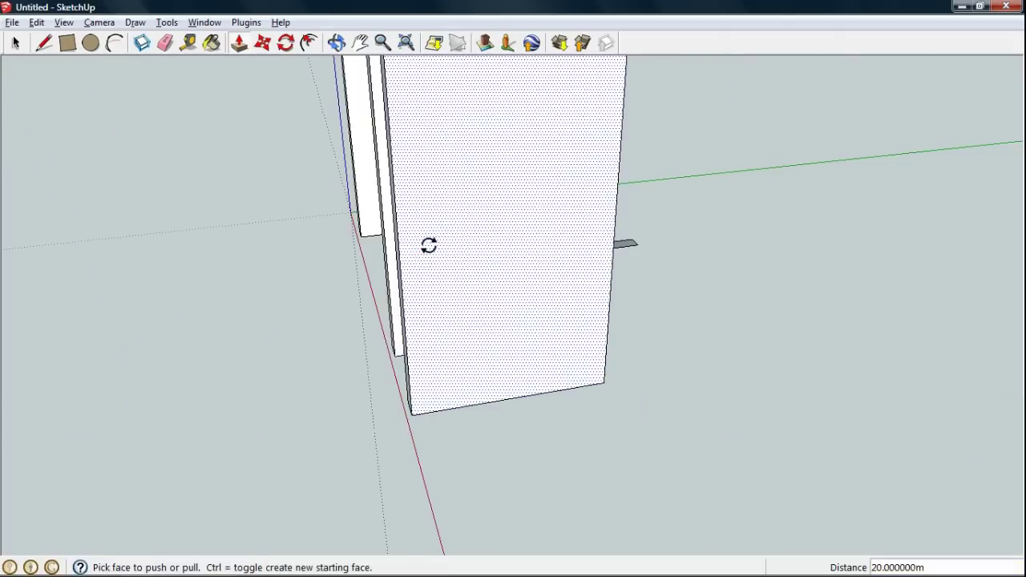
key(q)
middle_drag(534, 280, 602, 323)
scroll(602, 324, down, 3)
key(space)
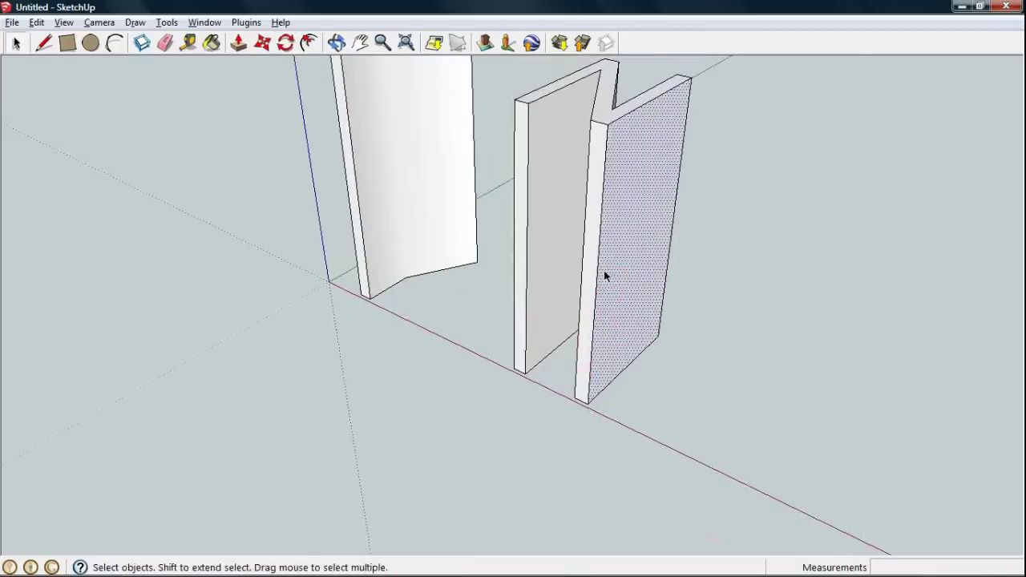
triple_click(606, 276)
shift+triple_click(386, 167)
Rotate the selected Y and N solids by 90°.
key(q)
mouse_move(687, 265)
middle_down()
mouse_move(373, 217)
mouse_move(548, 219)
mouse_move(520, 257)
middle_up()
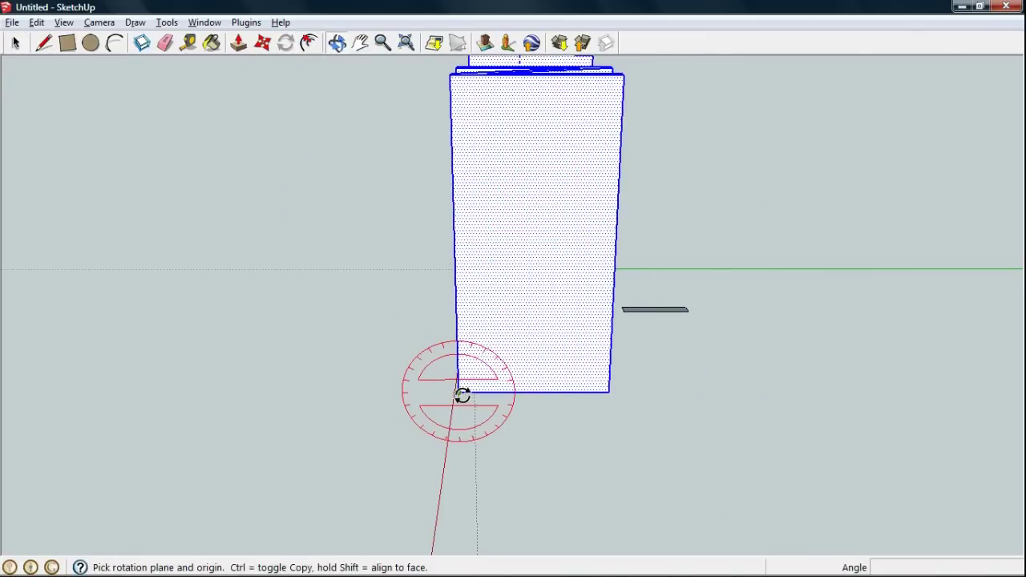
mouse_move(457, 393)
middle_down()
mouse_move(630, 401)
mouse_move(593, 410)
mouse_move(568, 208)
middle_up()
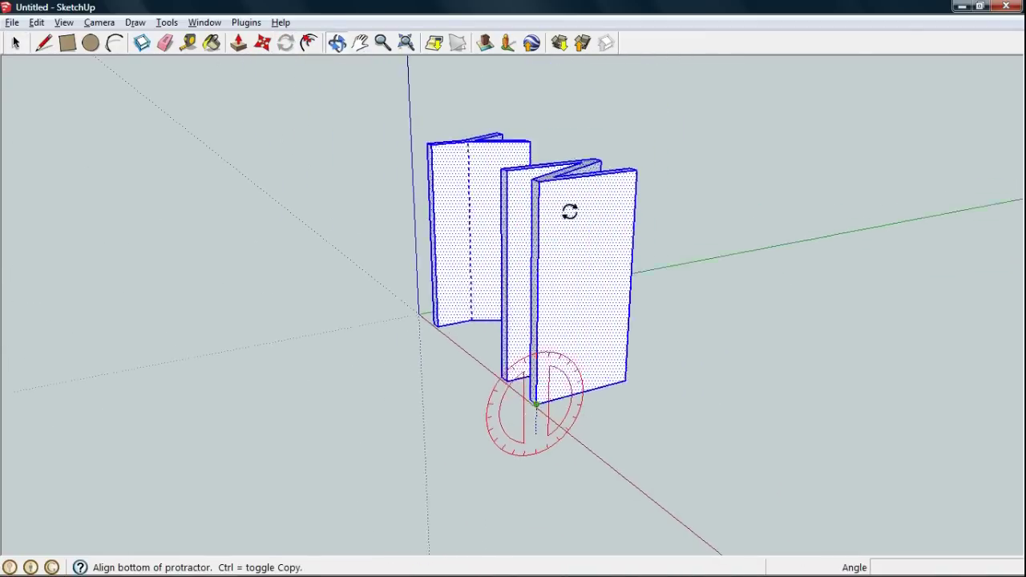
click(538, 100)
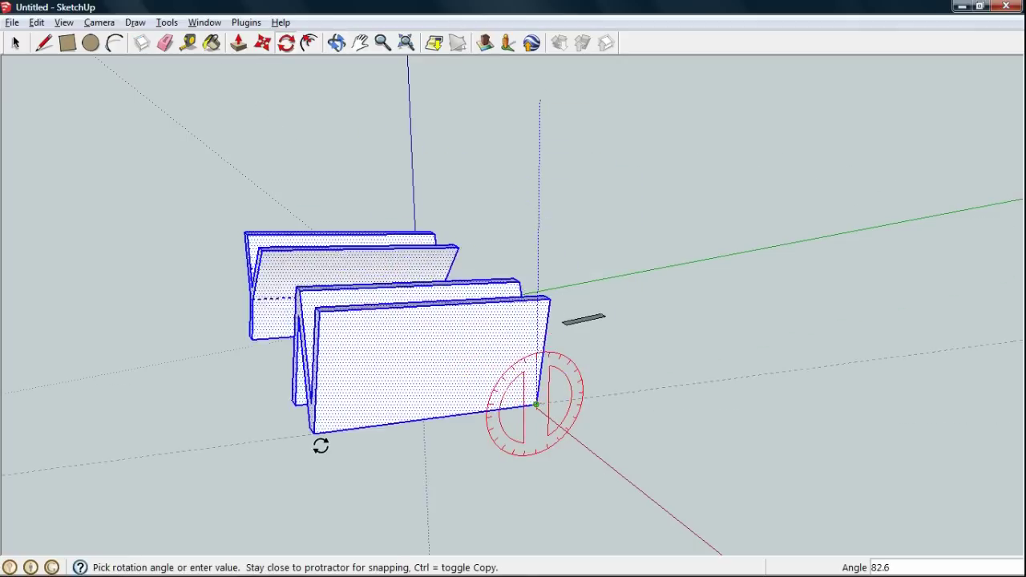
click(319, 455)
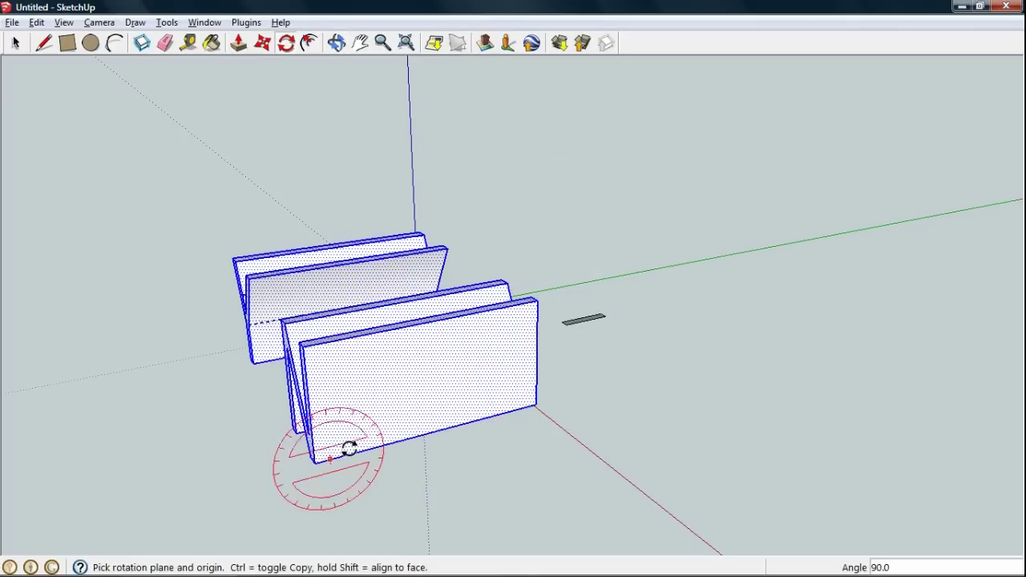
key(space)
Rotate the N solid alone 90° about the vertical axis.
click(356, 408)
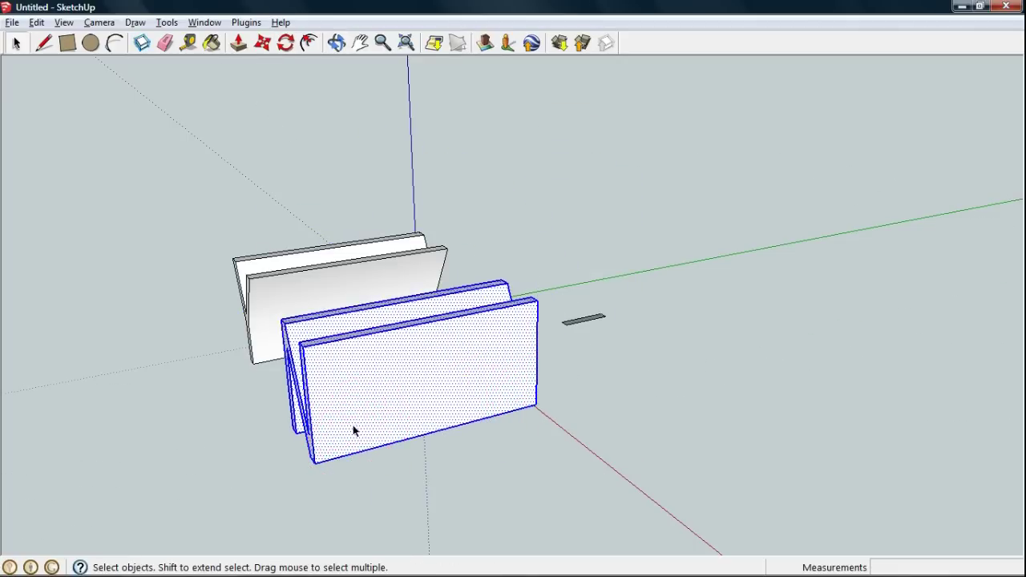
key(m)
middle_drag(458, 412, 666, 424)
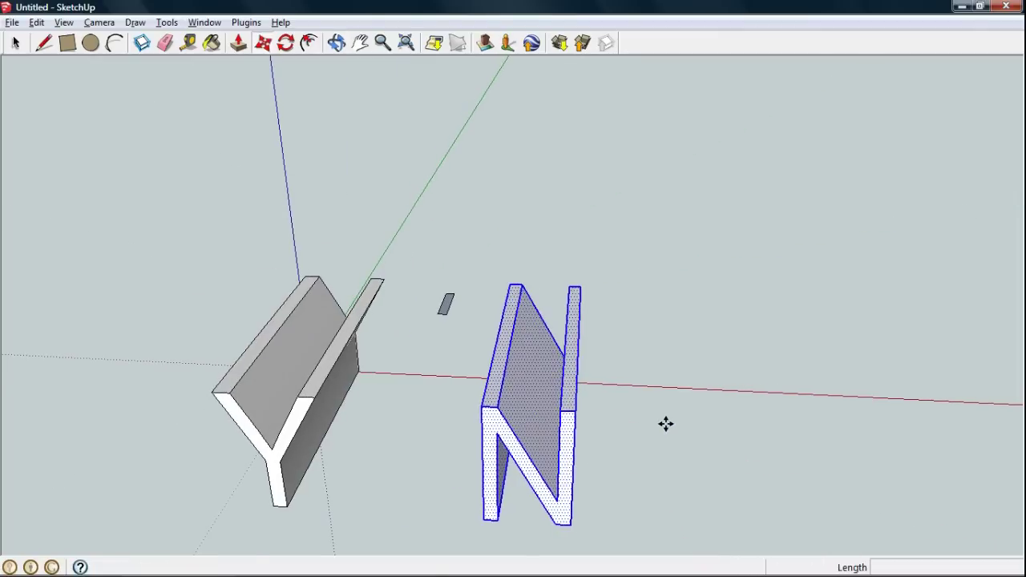
key(q)
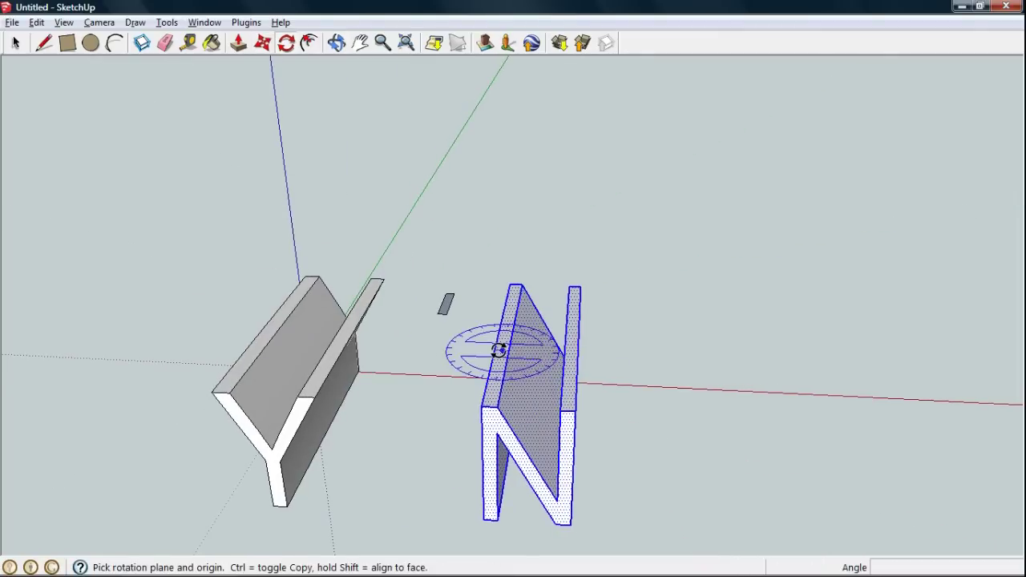
click(499, 337)
click(632, 338)
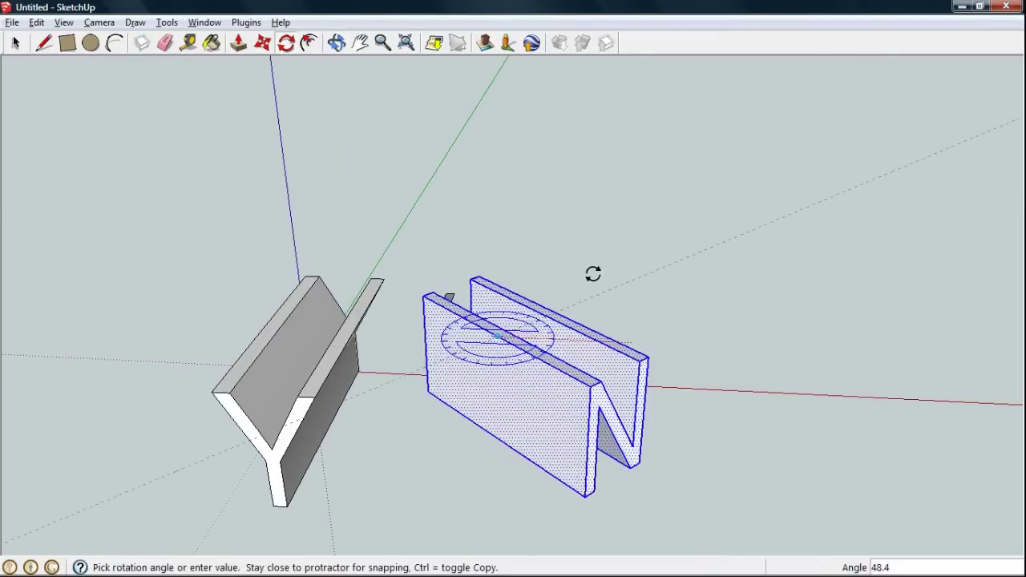
click(521, 251)
Move the N so it overlaps the Y, then select all the geometry.
key(m)
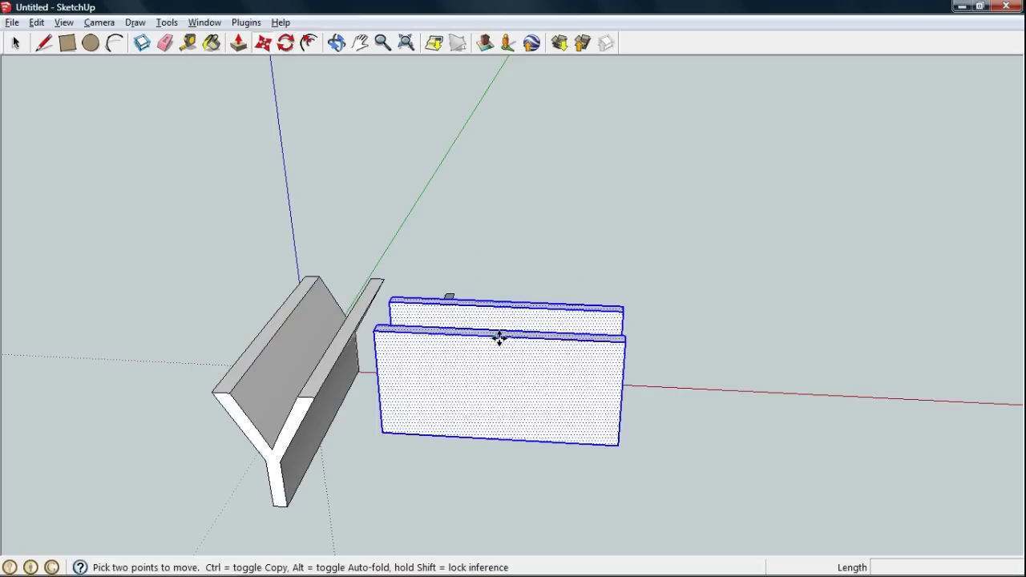
click(499, 337)
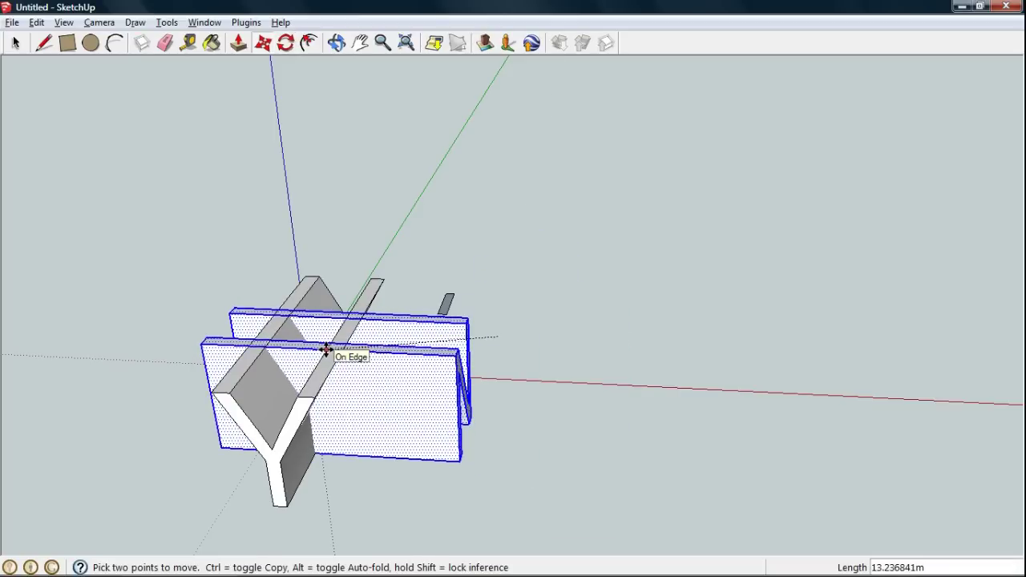
click(360, 364)
key(ctrl+a)
right_click(361, 370)
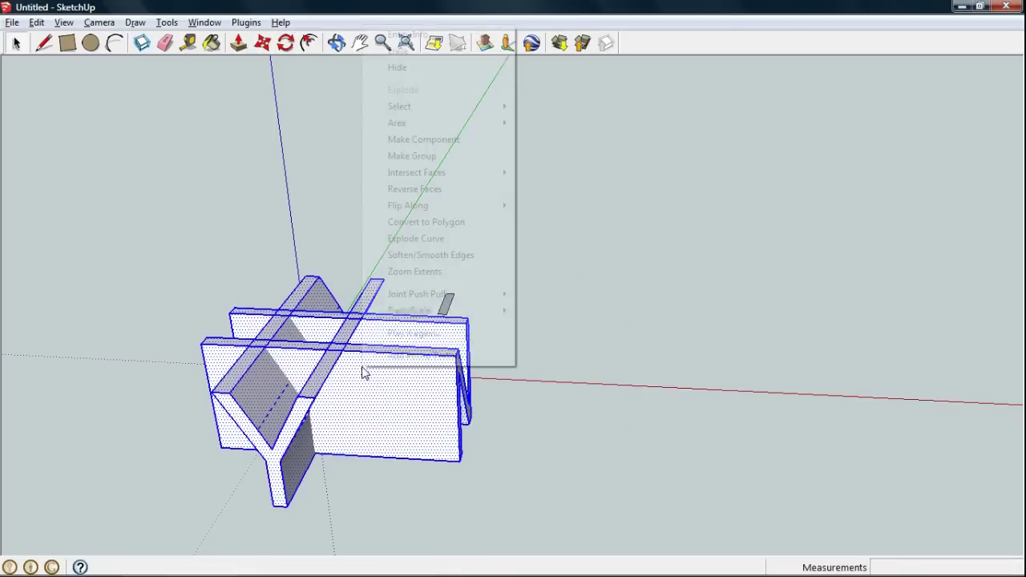
mouse_move(416, 172)
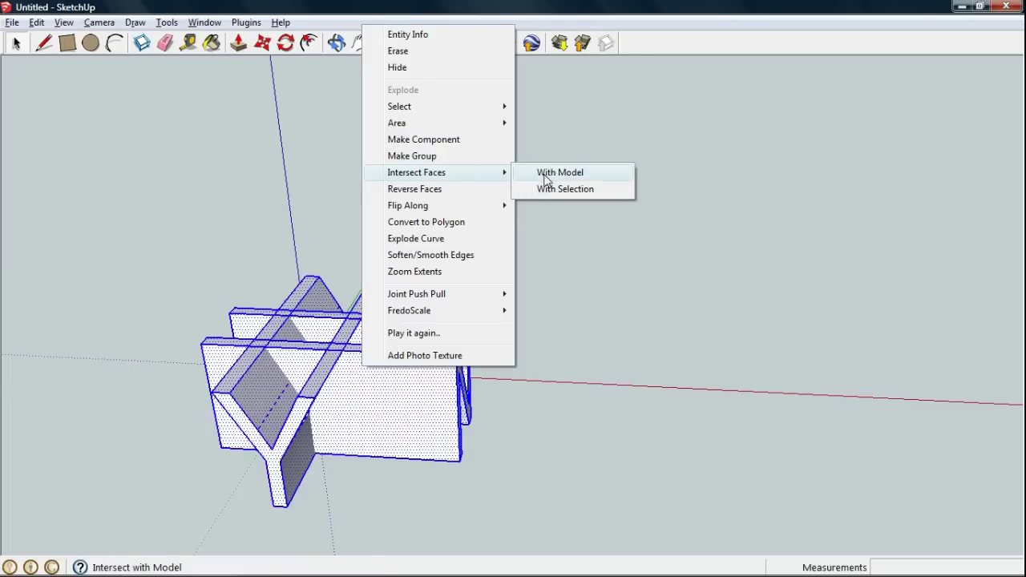
Intersect all faces with the model and switch to the Top standard view.
click(545, 178)
click(145, 24)
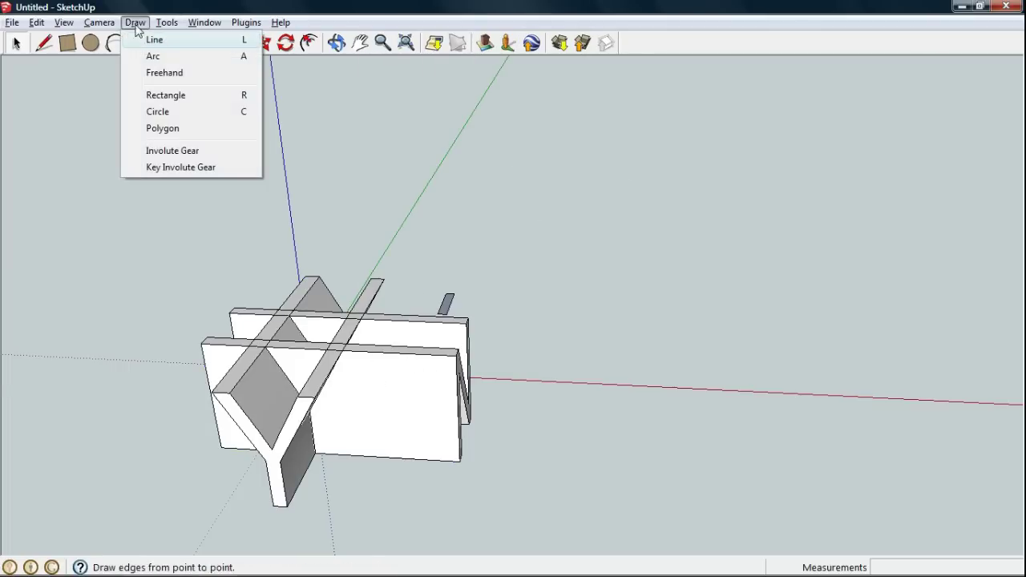
click(317, 73)
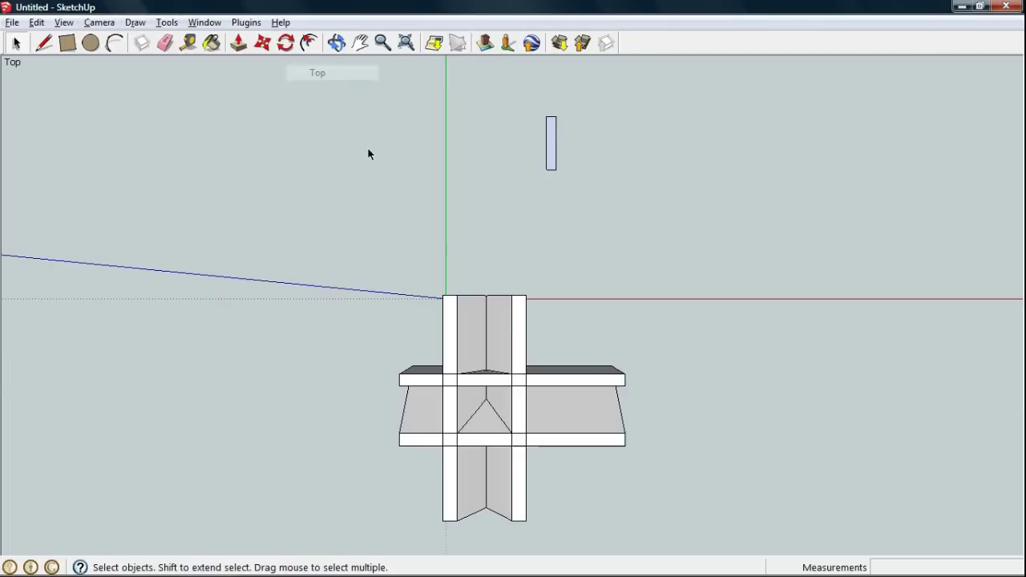
Select the right and left wings and top and bottom columns outside the core.
scroll(496, 333, up, 1)
scroll(502, 436, up, 2)
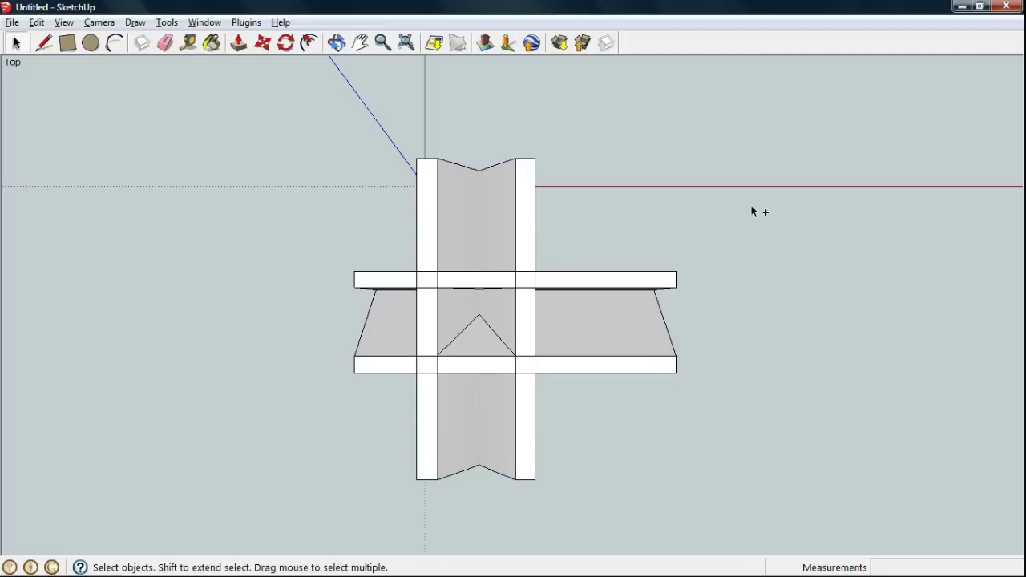
ctrl+drag(697, 385, 613, 245)
ctrl+click(457, 216)
ctrl+click(392, 321)
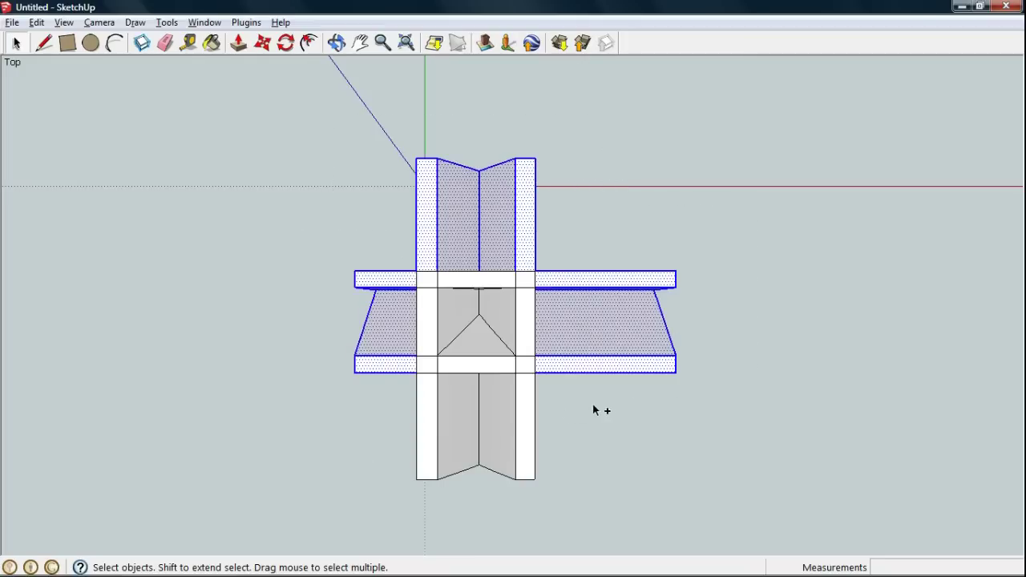
ctrl+drag(593, 408, 369, 533)
click(60, 24)
mouse_move(96, 223)
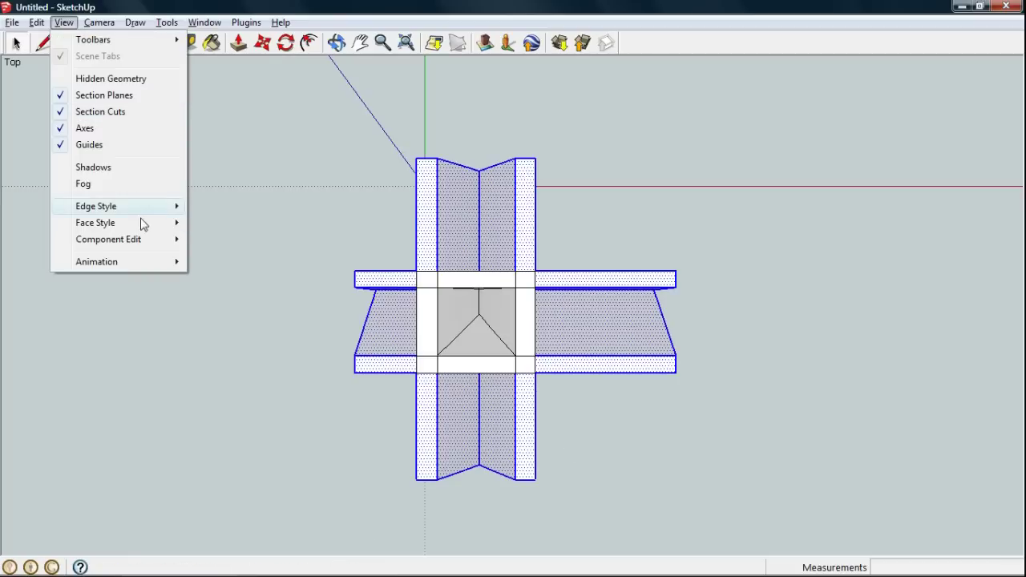
Switch to X-ray and orbit to inspect the see-through Y junction.
click(246, 231)
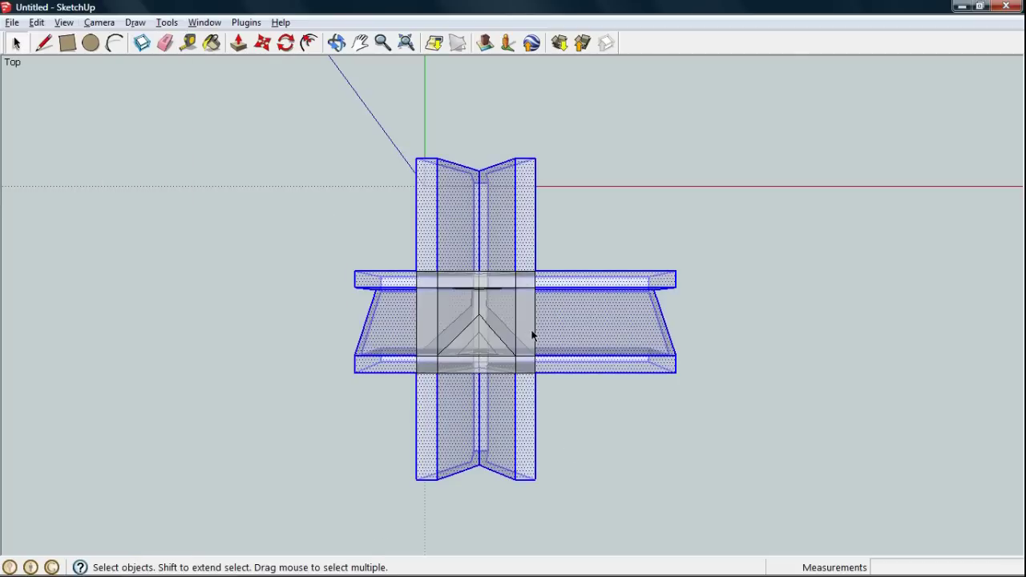
mouse_move(518, 399)
middle_down()
mouse_move(508, 142)
mouse_move(521, 219)
mouse_move(435, 291)
mouse_move(529, 277)
mouse_move(519, 151)
middle_up()
scroll(441, 289, up, 3)
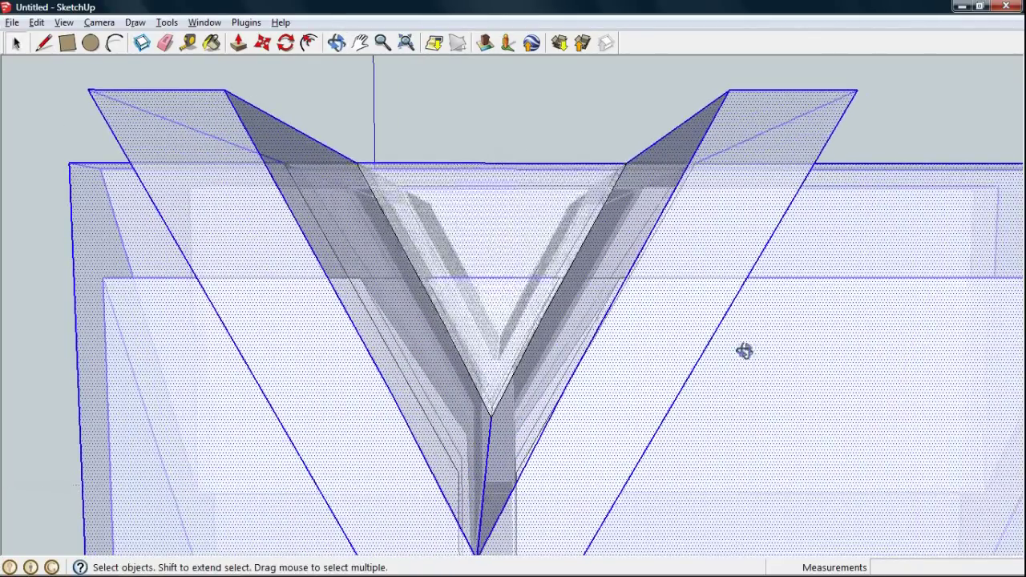
mouse_move(742, 348)
middle_down()
mouse_move(562, 359)
mouse_move(614, 344)
mouse_move(474, 389)
middle_up()
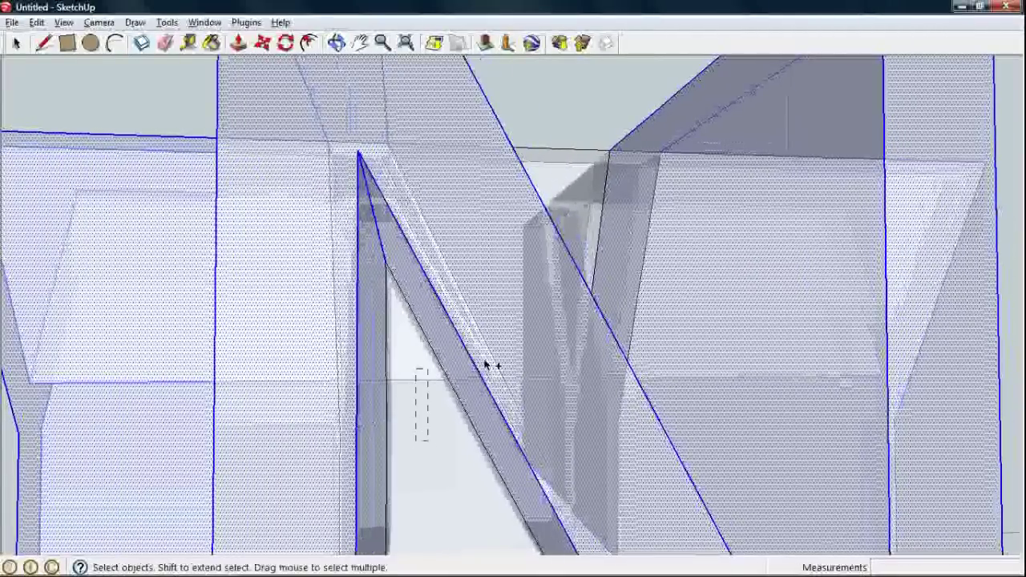
scroll(488, 352, down, 3)
scroll(488, 352, down, 1)
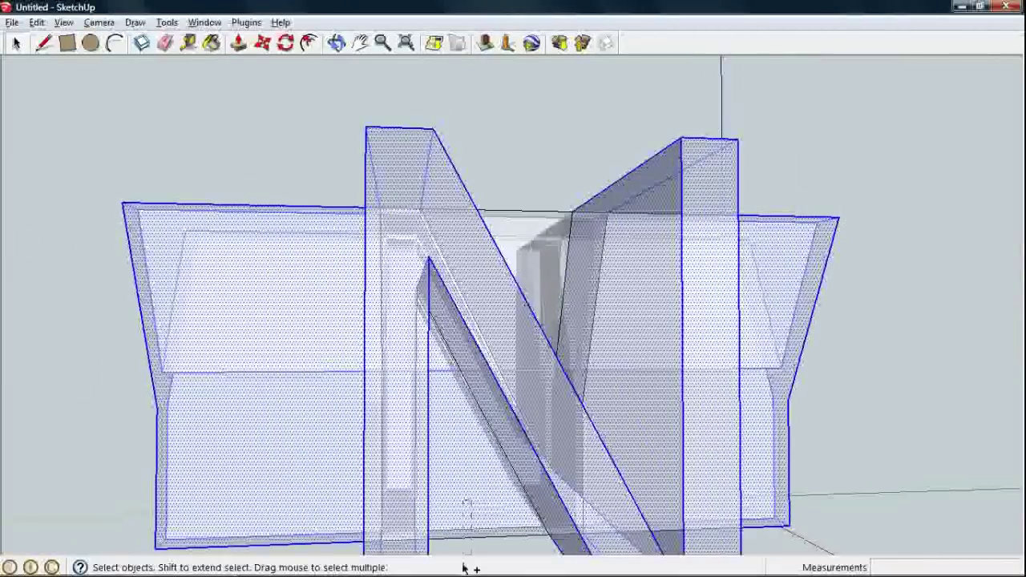
Check the N from the right view, select its inner faces, and zoom into the crossing.
middle_drag(540, 371, 541, 228)
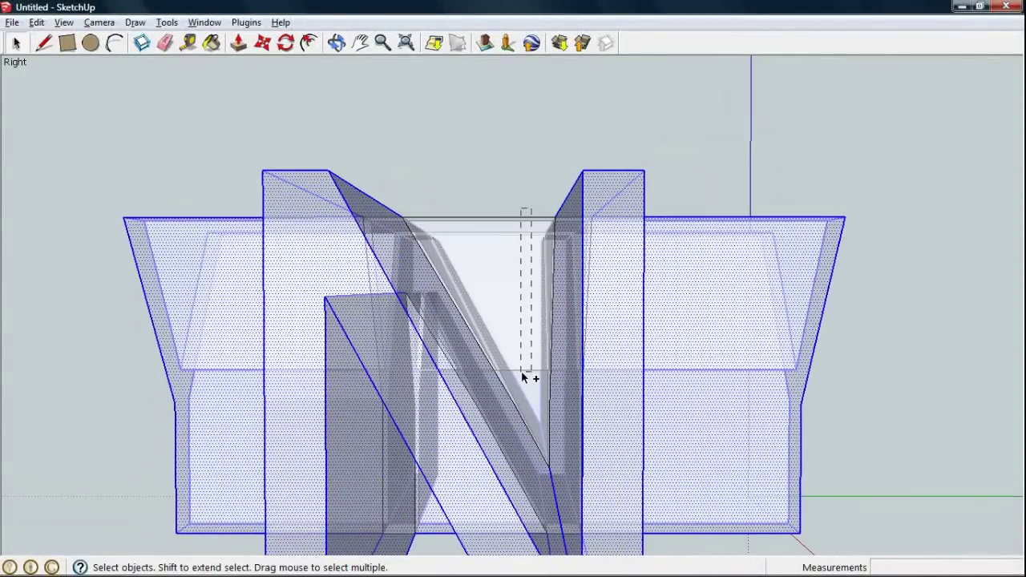
ctrl+drag(521, 370, 521, 370)
scroll(522, 378, down, 5)
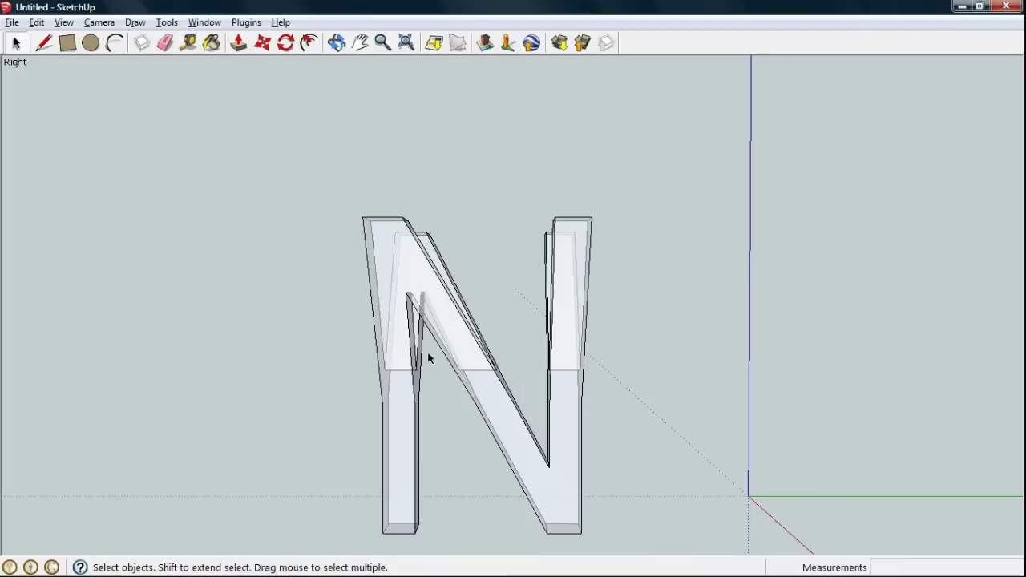
mouse_move(451, 360)
middle_down()
mouse_move(633, 412)
mouse_move(441, 403)
middle_up()
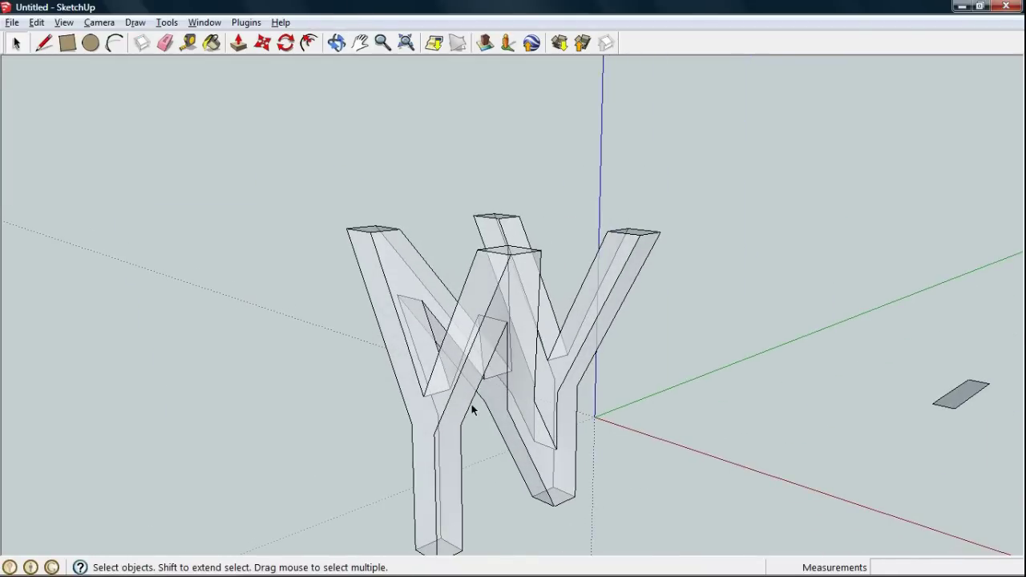
scroll(441, 401, up, 2)
scroll(441, 405, up, 2)
scroll(437, 385, up, 2)
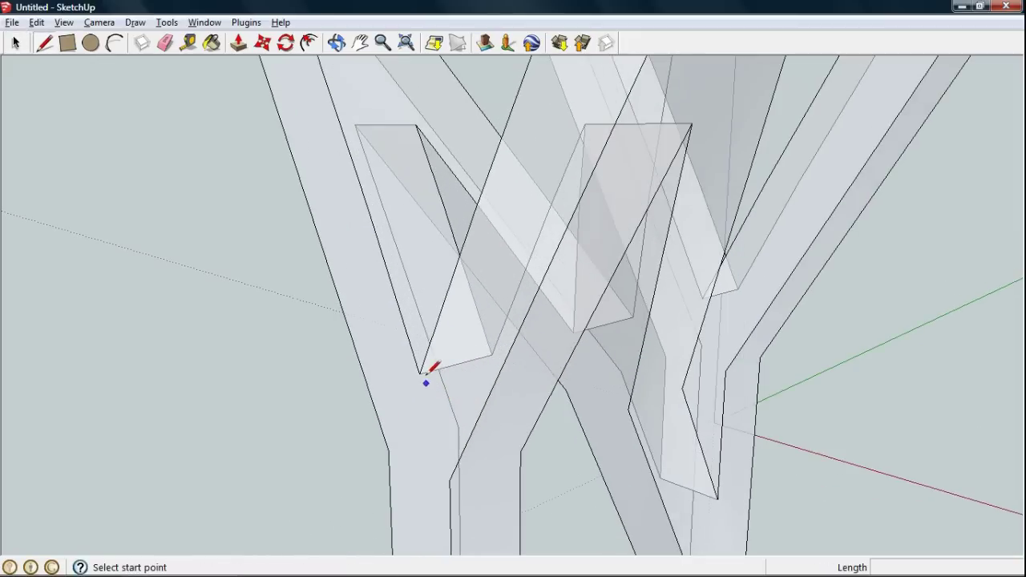
Draw two edges across the inner crossing face to split it.
click(419, 373)
click(449, 479)
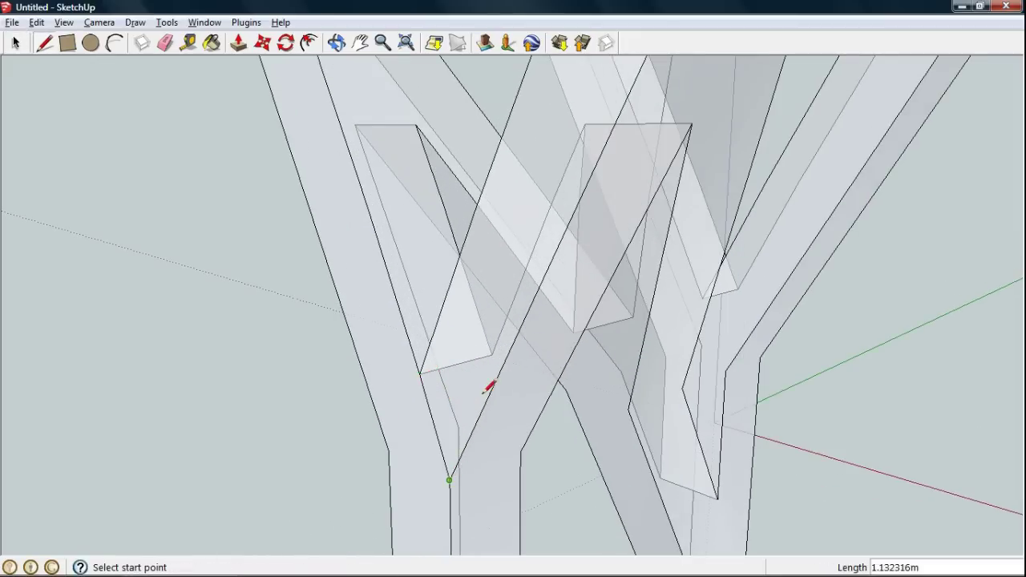
click(491, 354)
click(521, 452)
Draw two edges from the Y's inner V vertices down to the faces below.
mouse_move(476, 385)
middle_down()
mouse_move(680, 430)
mouse_move(567, 431)
middle_up()
scroll(561, 361, down, 3)
middle_drag(555, 290, 570, 420)
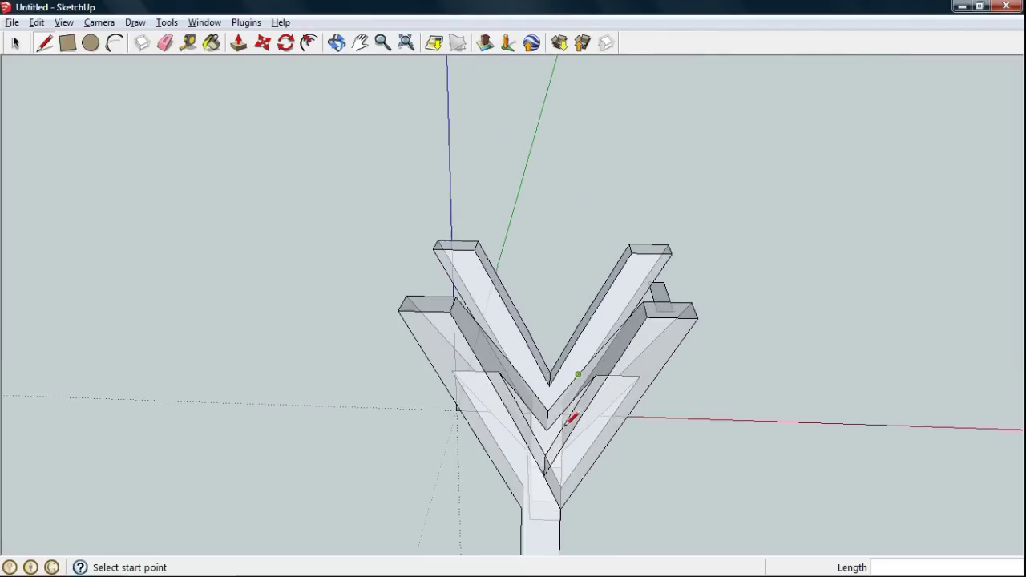
scroll(540, 368, up, 3)
scroll(570, 377, up, 2)
mouse_move(570, 377)
middle_down()
mouse_move(556, 406)
mouse_move(549, 391)
middle_up()
click(532, 385)
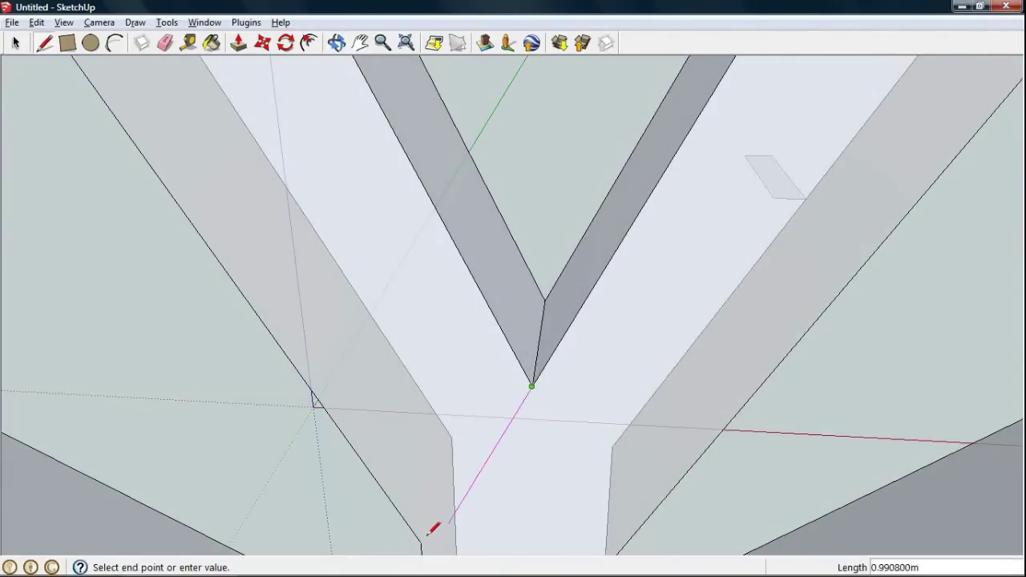
click(421, 543)
click(544, 301)
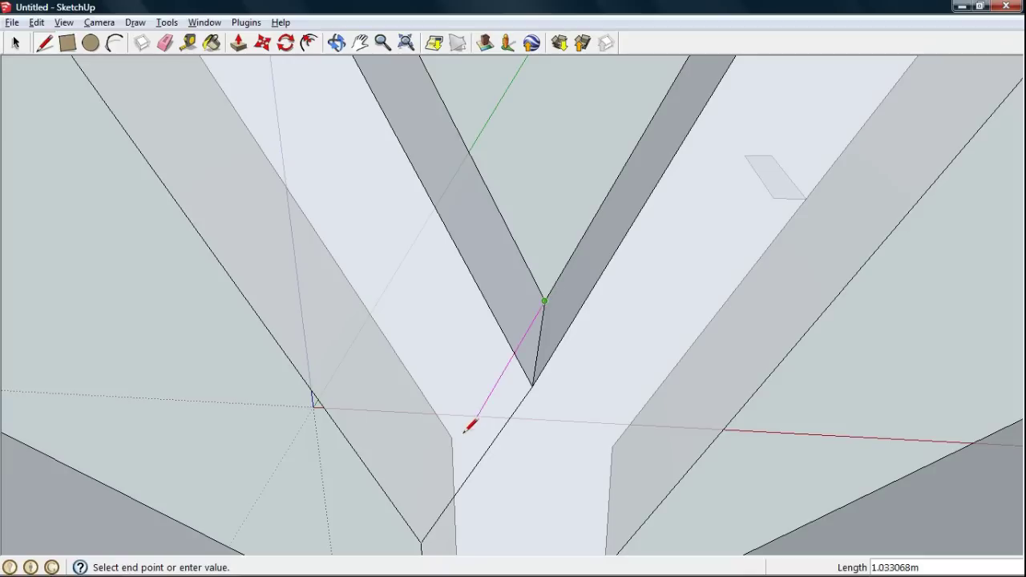
click(452, 436)
Draw two edges across the N's diagonal face to split it along the intersection.
scroll(390, 290, down, 2)
scroll(390, 290, down, 2)
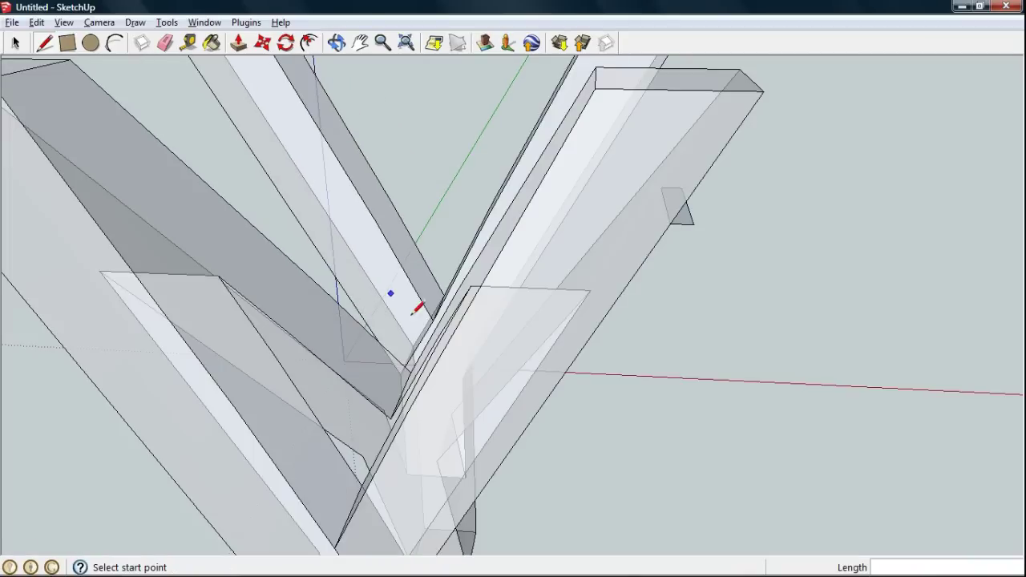
mouse_move(383, 339)
middle_down()
mouse_move(282, 324)
mouse_move(392, 388)
middle_up()
click(392, 387)
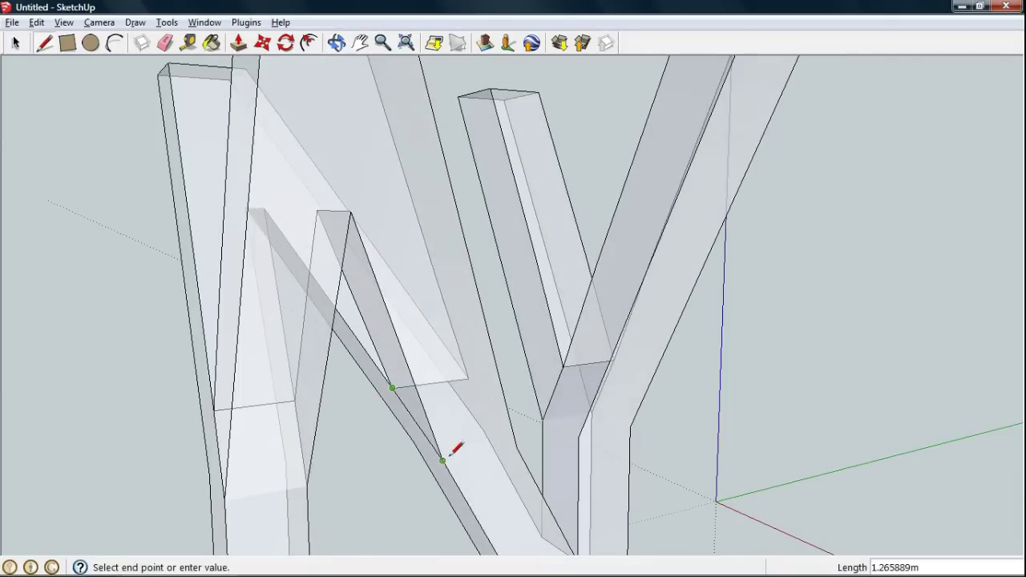
click(442, 460)
click(469, 379)
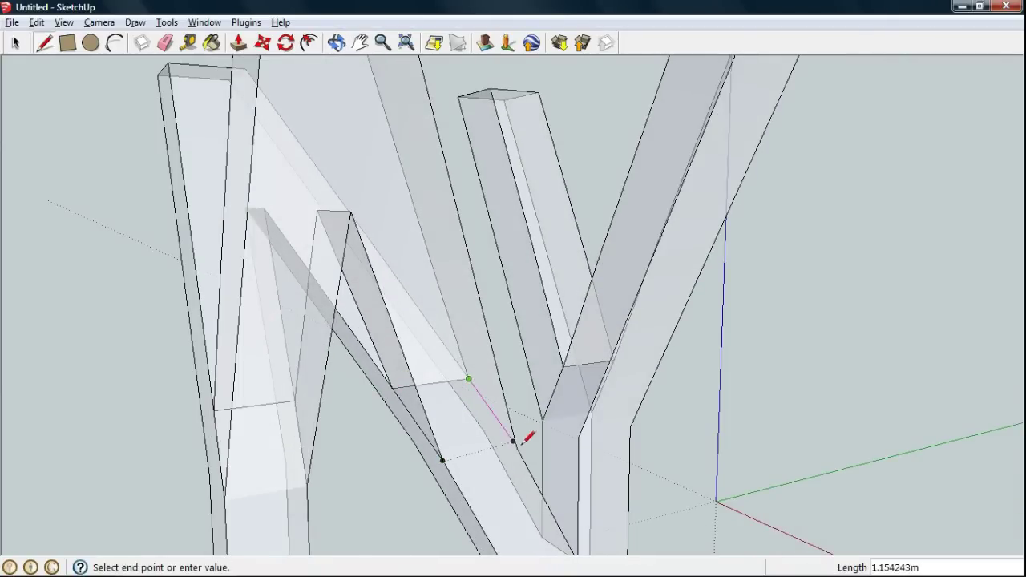
click(517, 447)
mouse_move(451, 379)
middle_down()
mouse_move(549, 419)
mouse_move(517, 424)
mouse_move(412, 394)
mouse_move(521, 491)
middle_up()
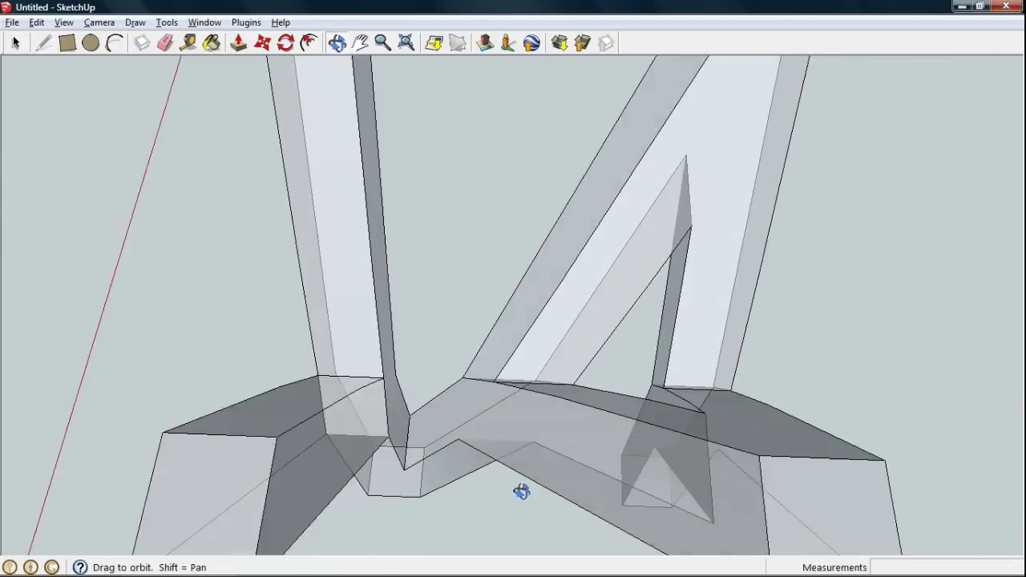
Select the leftover base block and the tall right column and delete both, leaving the N solid.
scroll(313, 435, down, 3)
scroll(254, 393, down, 3)
click(16, 47)
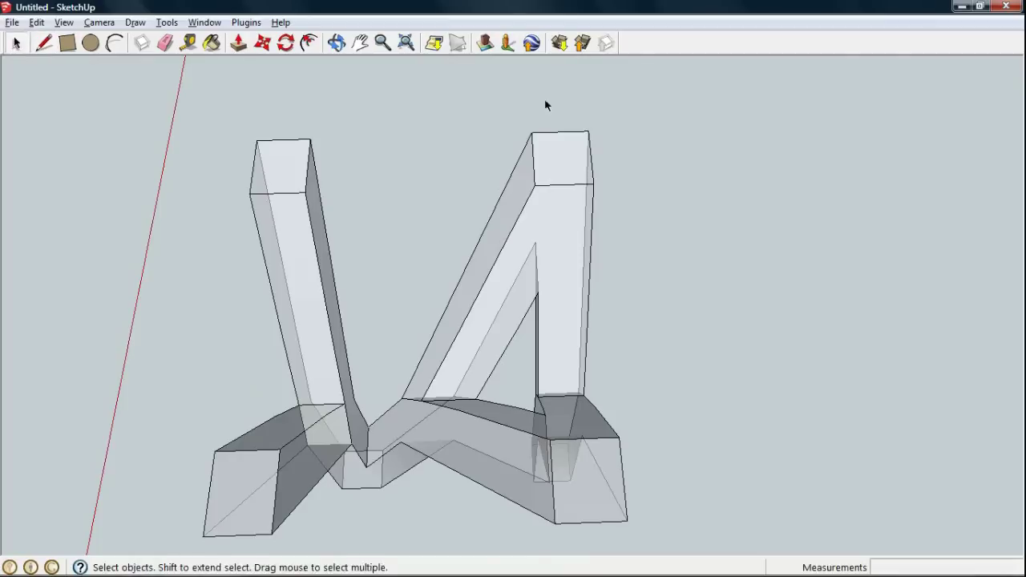
drag(409, 393, 399, 390)
mouse_move(673, 371)
middle_down()
mouse_move(568, 345)
mouse_move(499, 347)
mouse_move(697, 219)
mouse_move(600, 233)
mouse_move(623, 271)
middle_up()
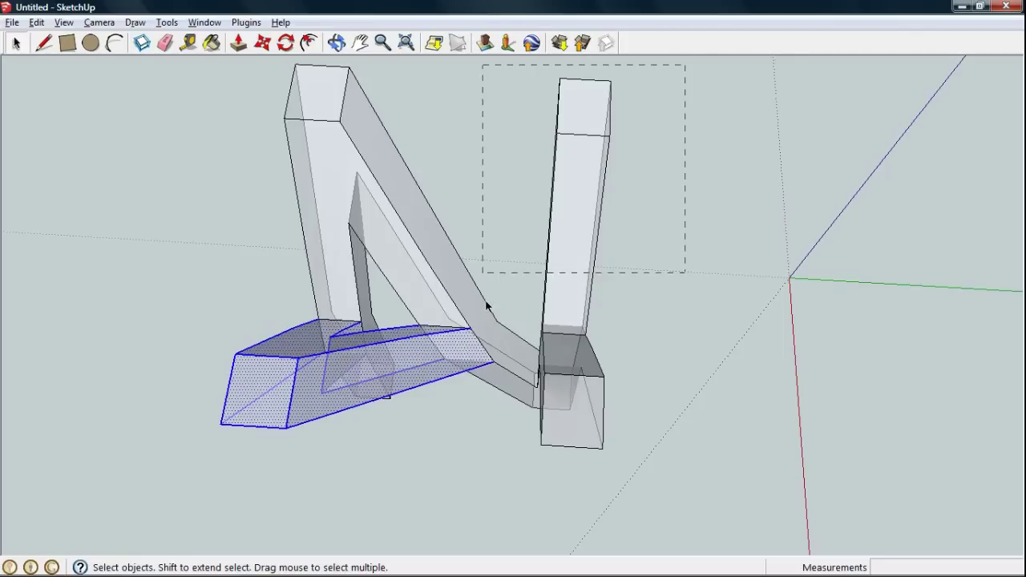
ctrl+drag(525, 317, 526, 317)
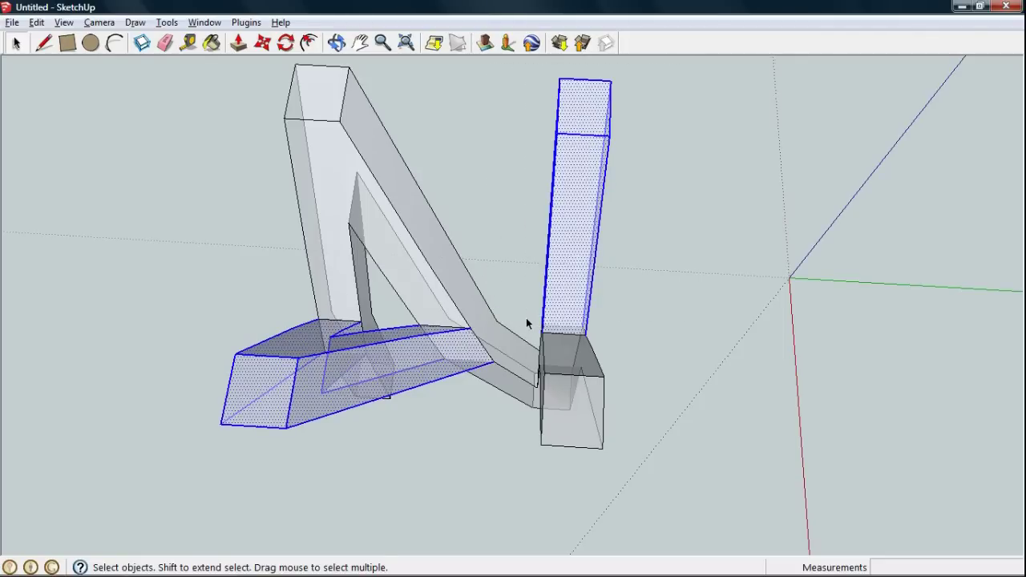
key(Delete)
mouse_move(454, 297)
middle_down()
mouse_move(568, 236)
mouse_move(403, 394)
middle_up()
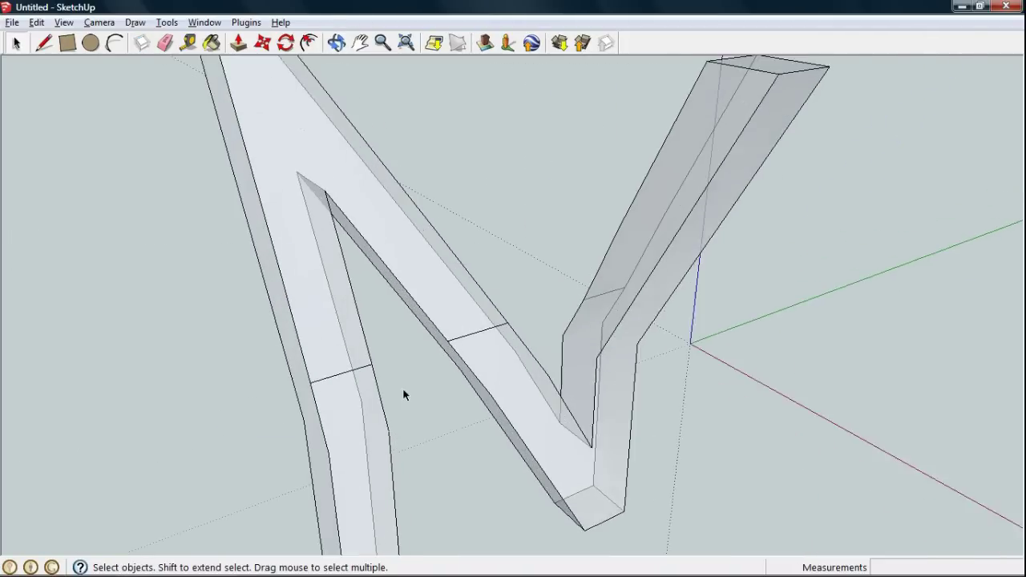
scroll(403, 394, up, 2)
right_click(330, 366)
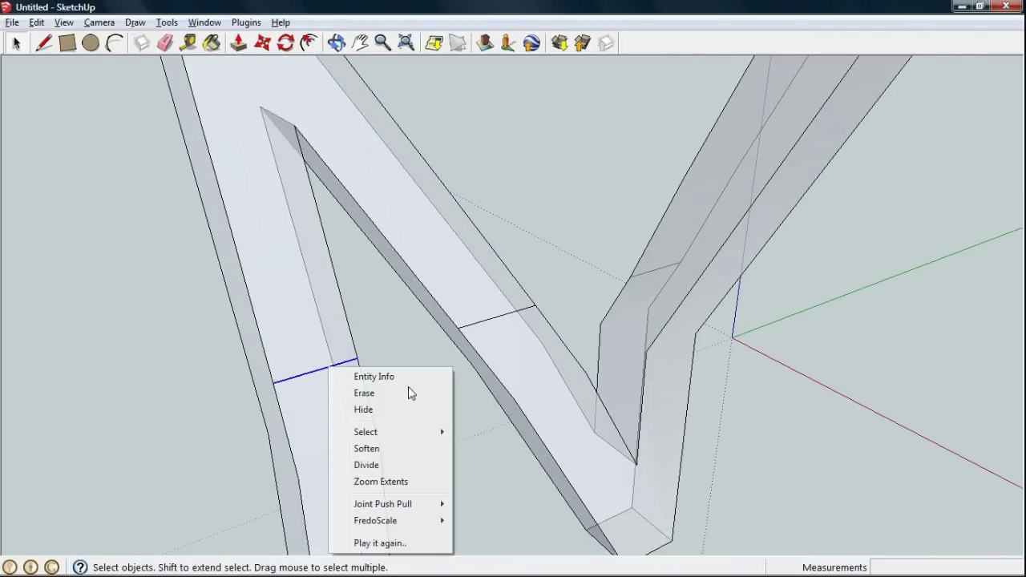
Soften the two stray leg edges and the short crossing edge on the N.
click(433, 448)
right_click(517, 313)
click(582, 399)
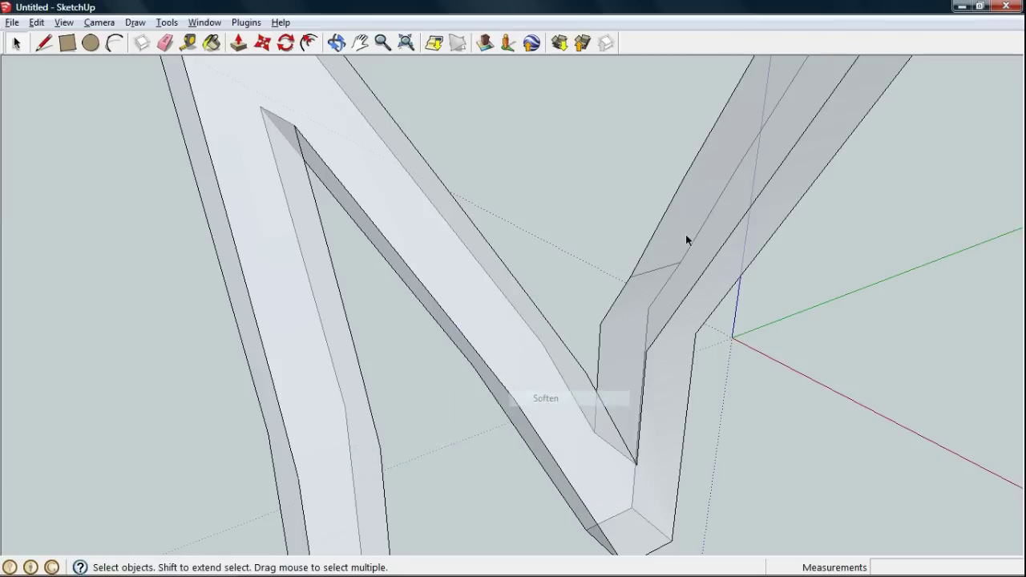
right_click(659, 270)
click(721, 354)
scroll(497, 300, down, 2)
scroll(470, 283, down, 2)
scroll(471, 283, down, 2)
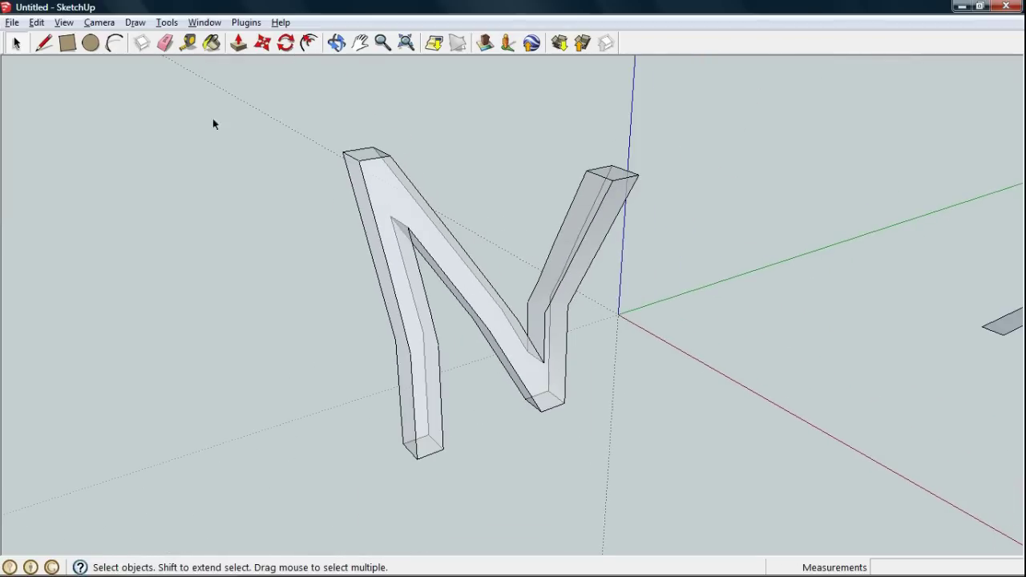
click(61, 22)
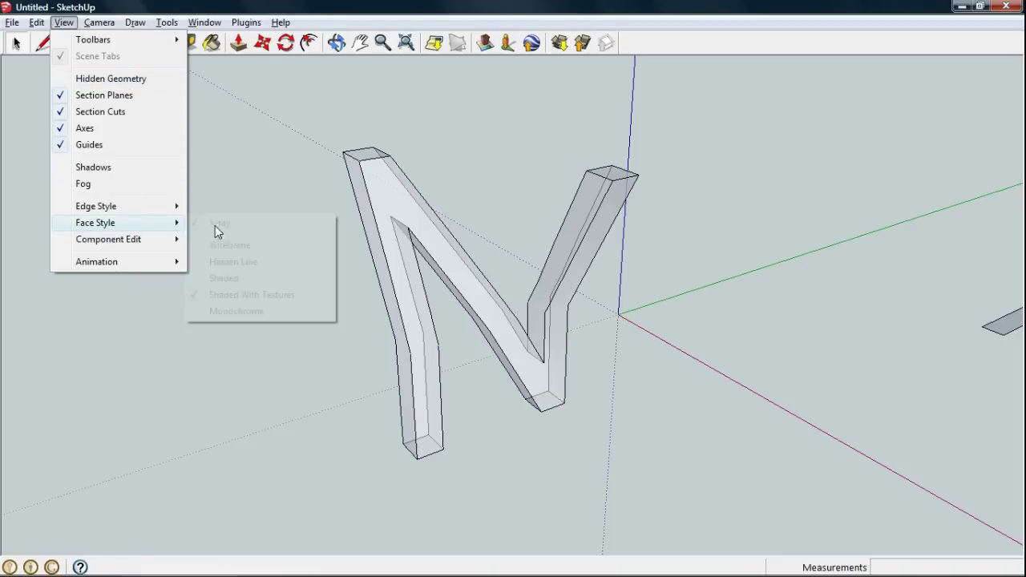
Turn off X-ray and move the small flat rectangle 22.24 m up beside the N's top.
click(216, 223)
mouse_move(634, 309)
middle_down()
mouse_move(348, 371)
mouse_move(671, 252)
middle_up()
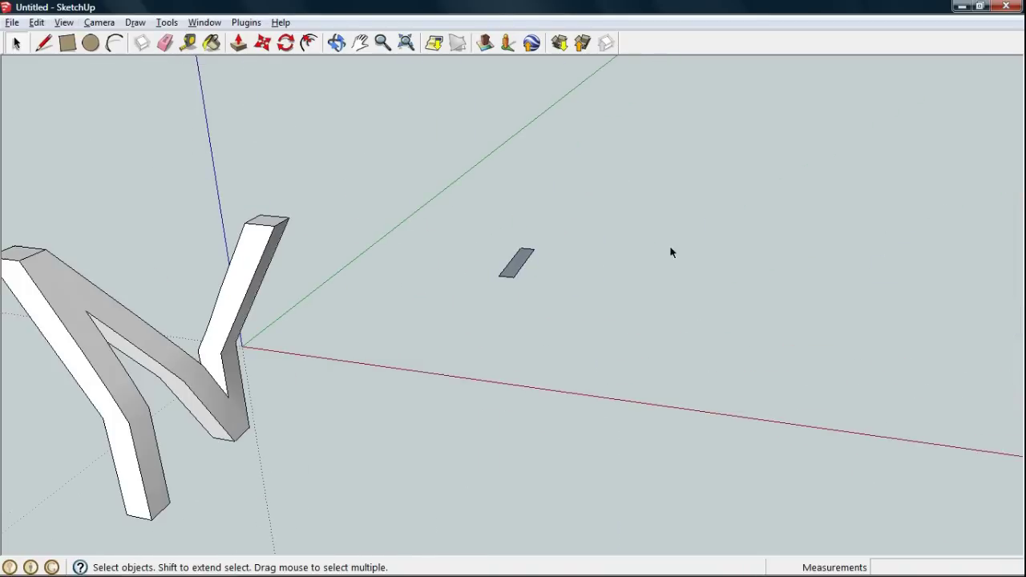
click(262, 43)
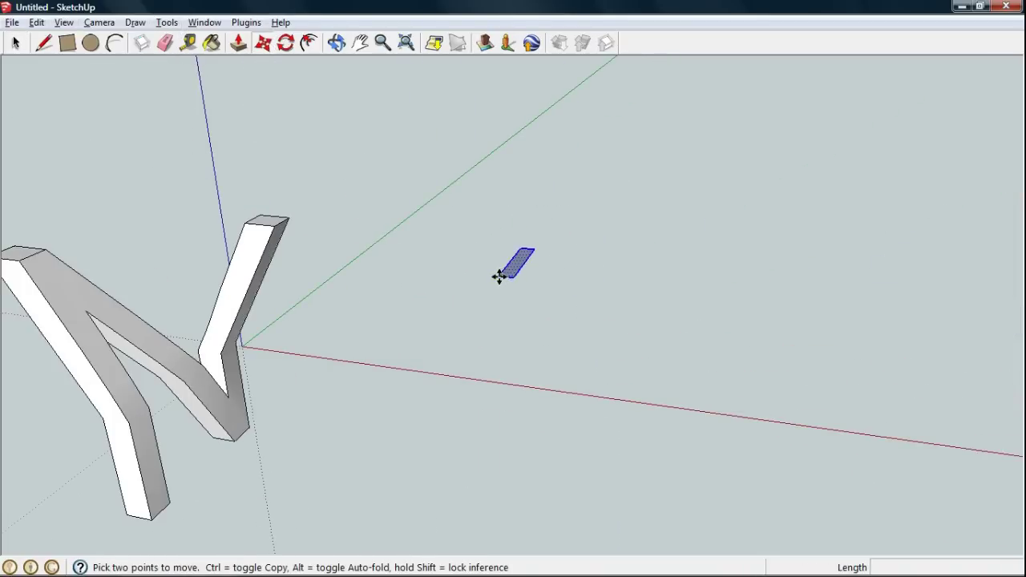
click(499, 276)
click(289, 218)
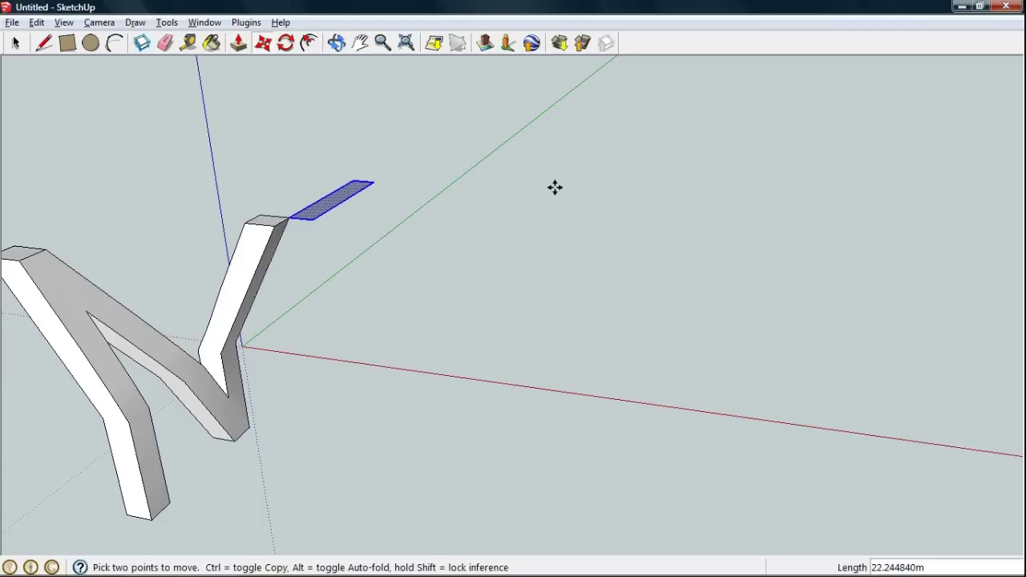
click(135, 23)
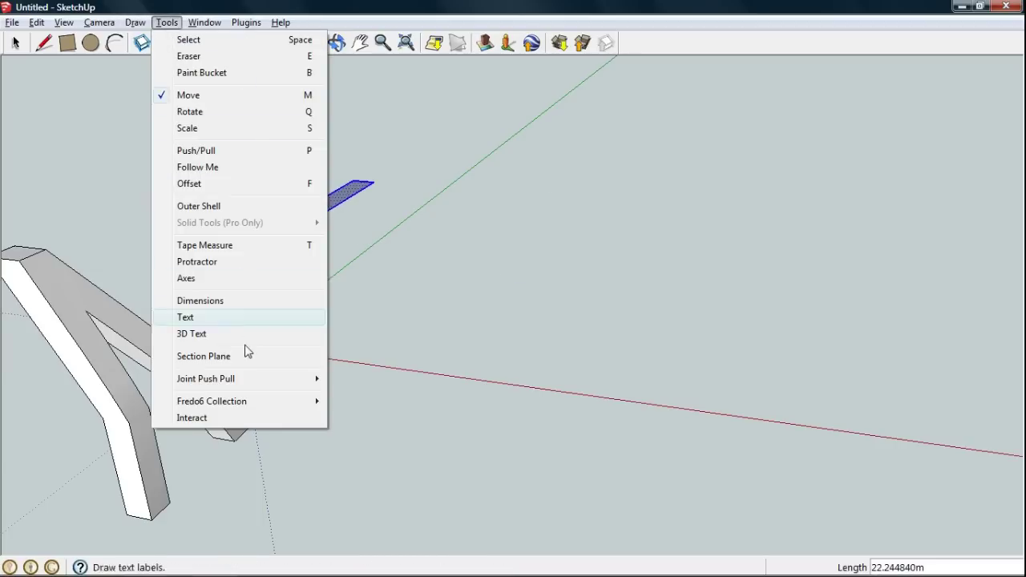
Place flat 3D text reading 'ES O' and explode it into separate letter faces.
click(244, 335)
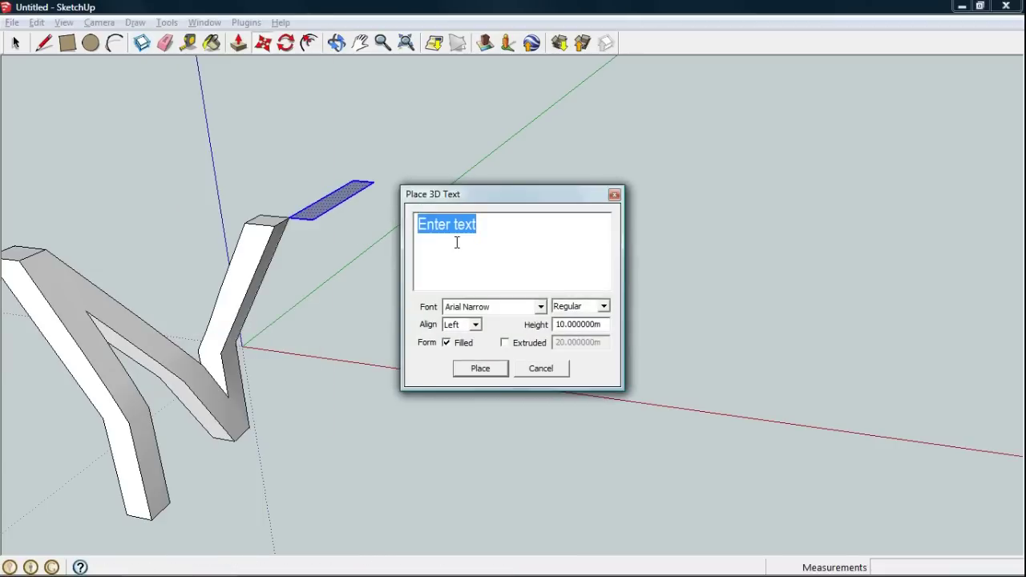
text(ES O)
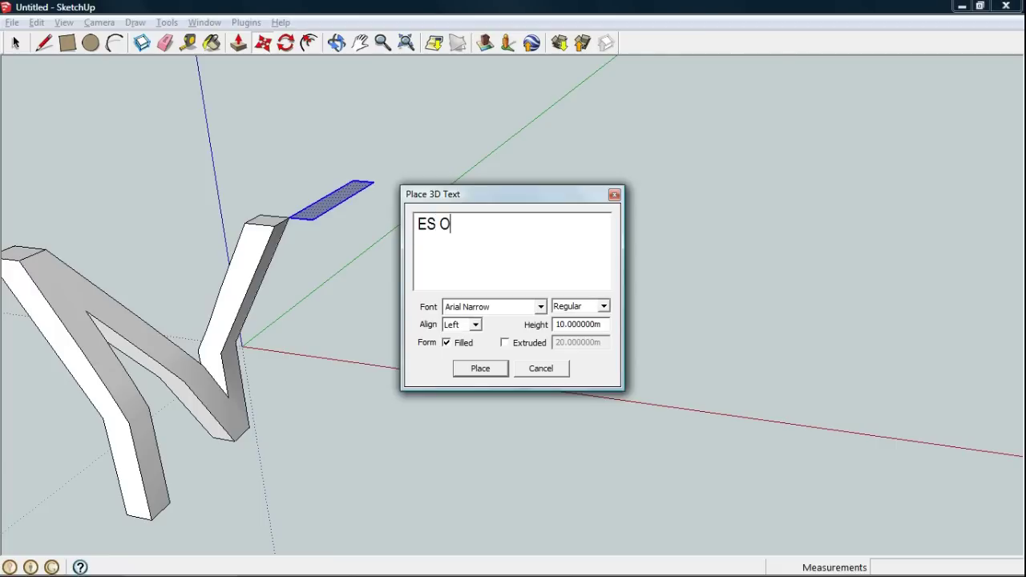
scroll(216, 508, down, 5)
click(521, 402)
mouse_move(347, 460)
middle_down()
mouse_move(577, 516)
mouse_move(505, 406)
middle_up()
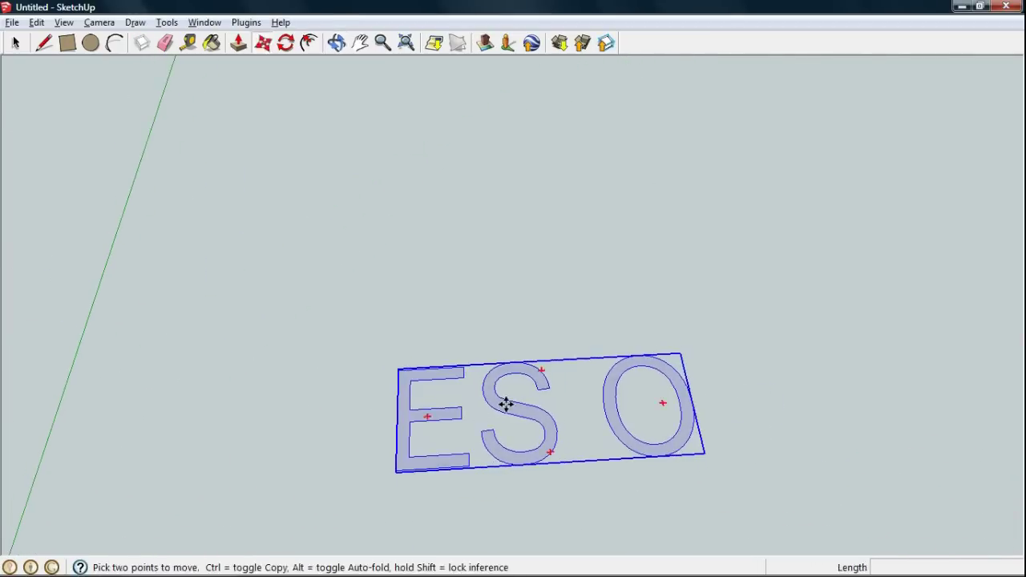
scroll(493, 412, up, 2)
right_click(485, 394)
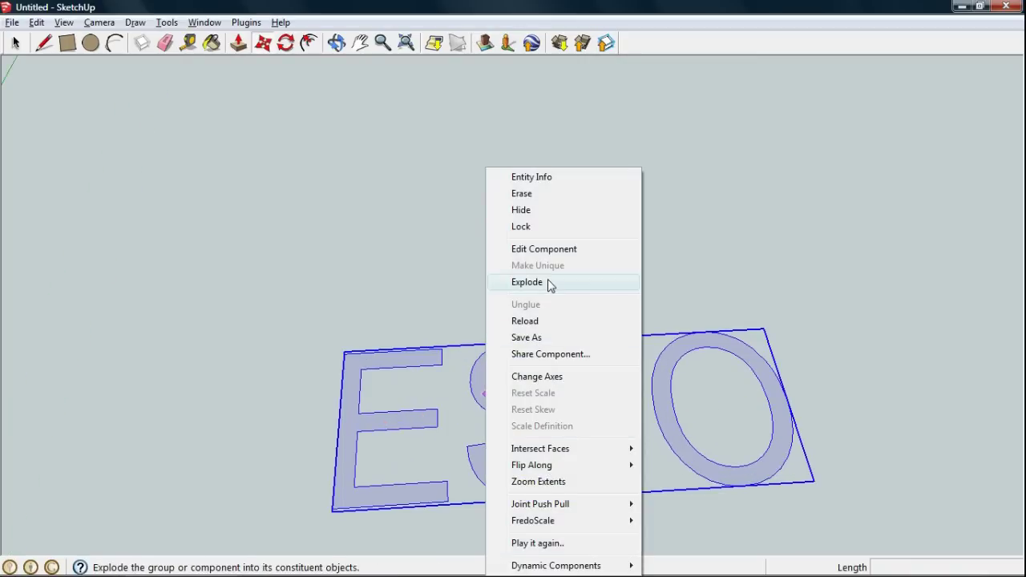
click(550, 282)
key(space)
Scale the S vertically so its bottom lines up with the E's base.
click(484, 380)
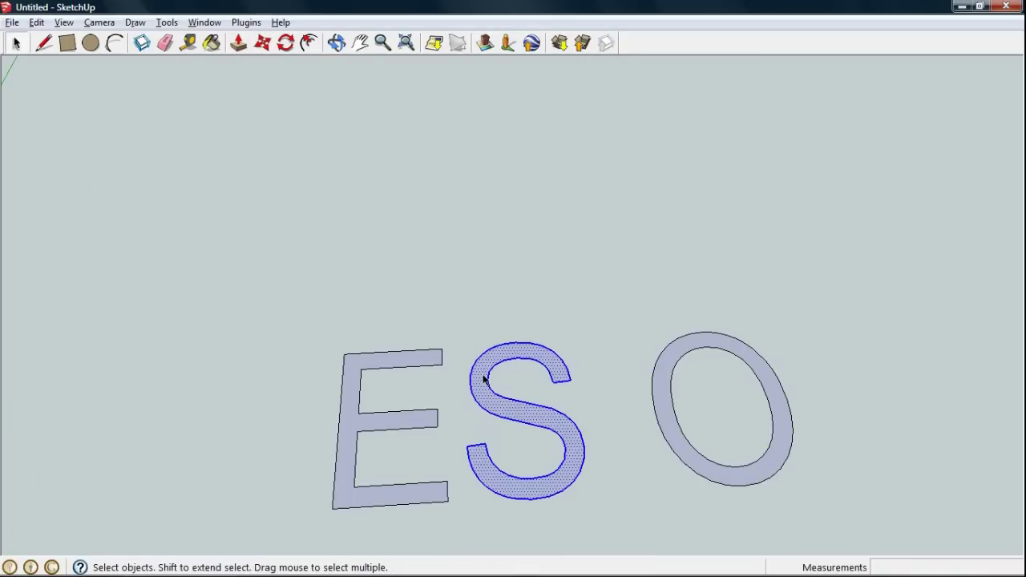
key(s)
drag(516, 345, 441, 349)
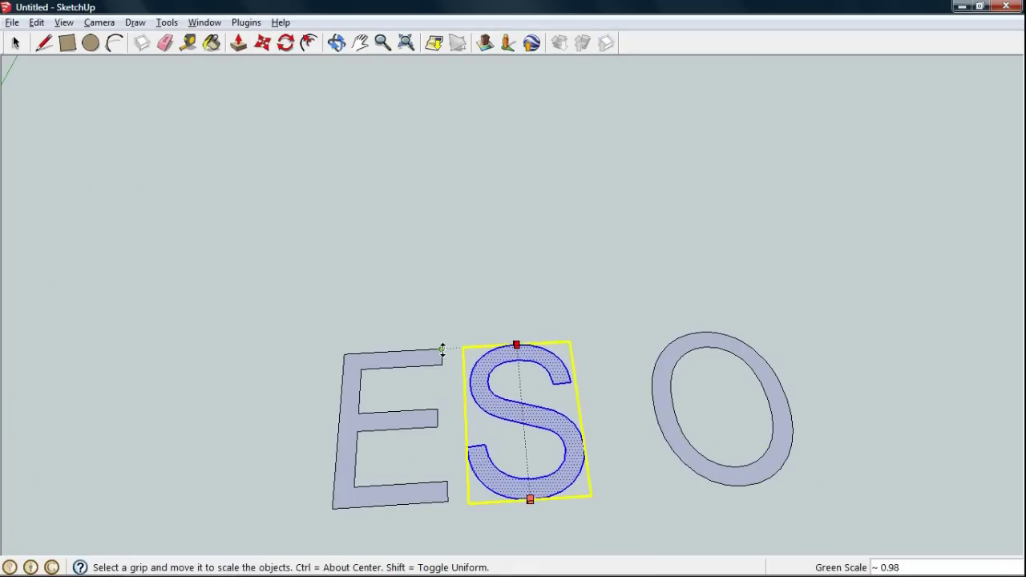
click(442, 350)
drag(530, 499, 449, 502)
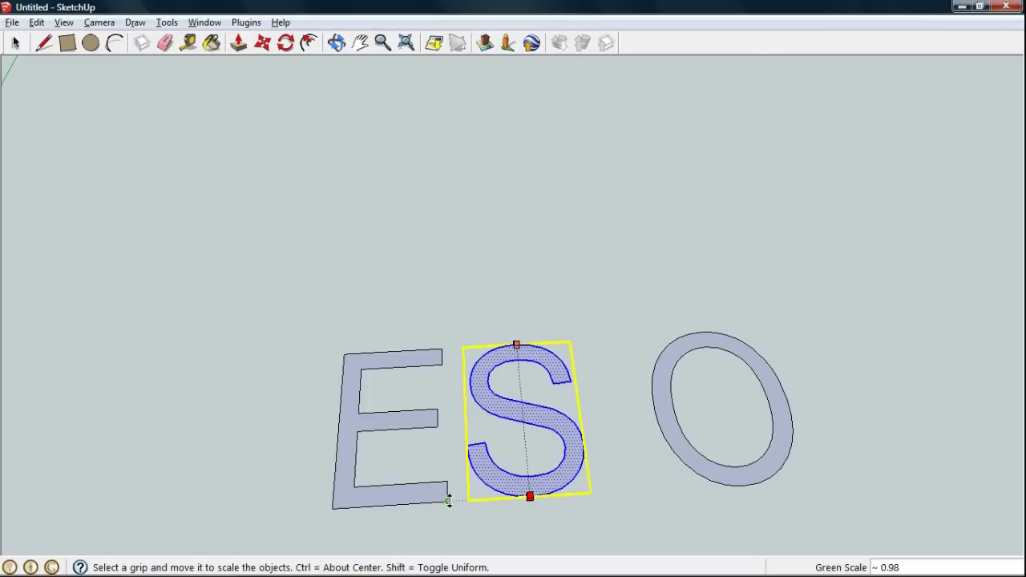
key(space)
Scale the O vertically so its bottom aligns with the E's base, then deselect.
click(662, 409)
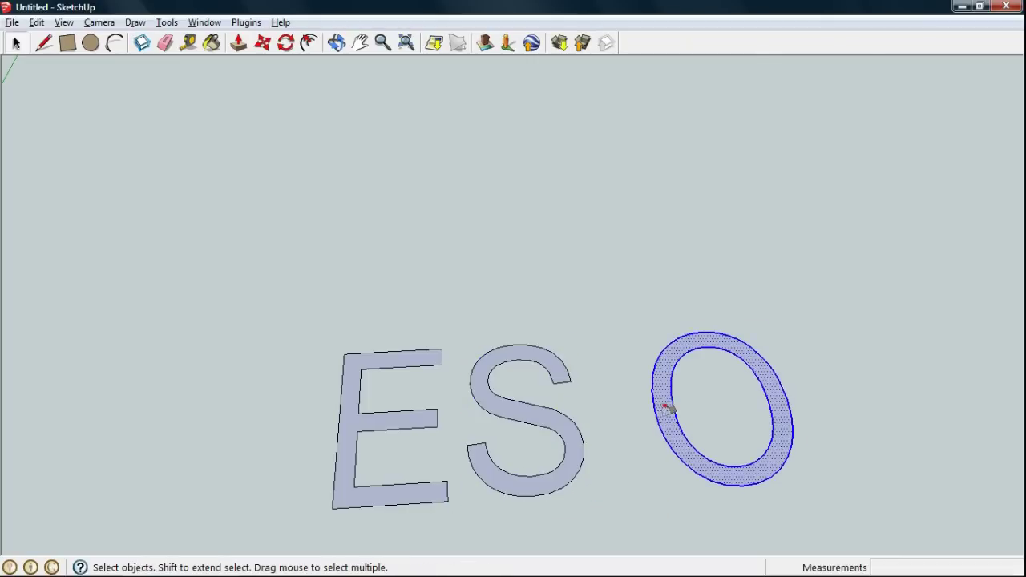
key(s)
click(702, 335)
click(441, 350)
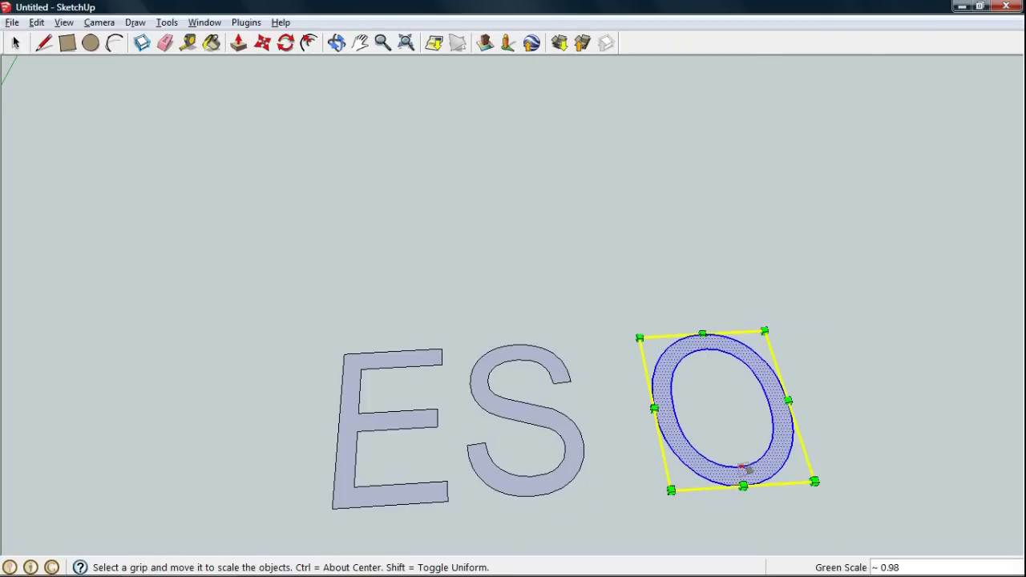
click(742, 485)
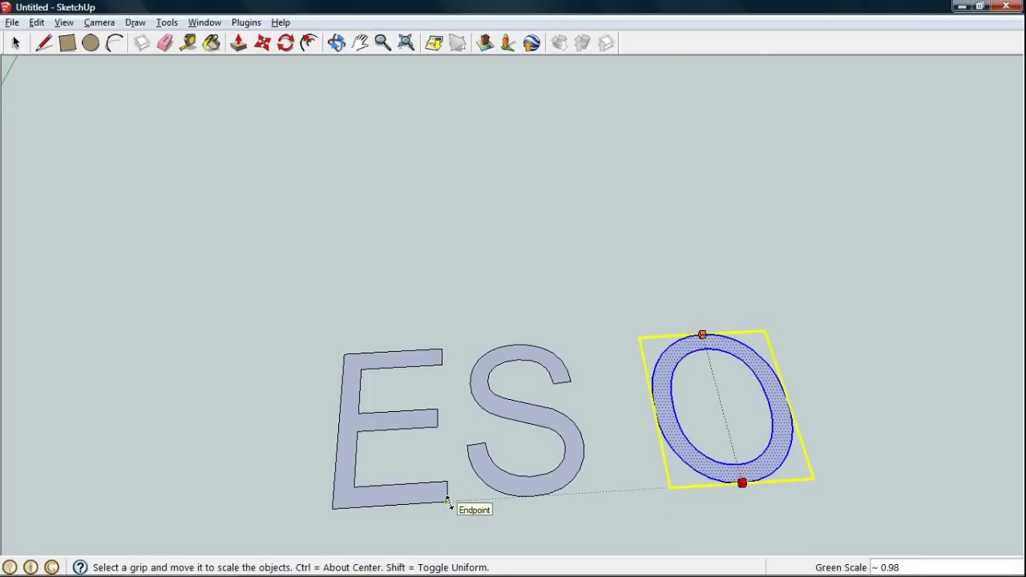
click(449, 503)
key(space)
click(605, 451)
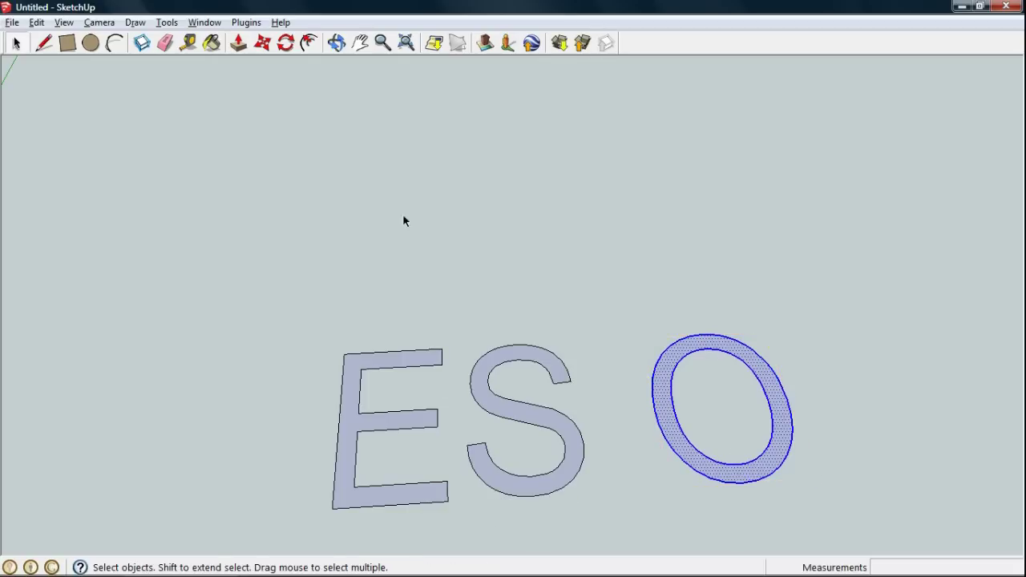
Push/pull the E, S and O letter faces up 20 m each.
click(238, 42)
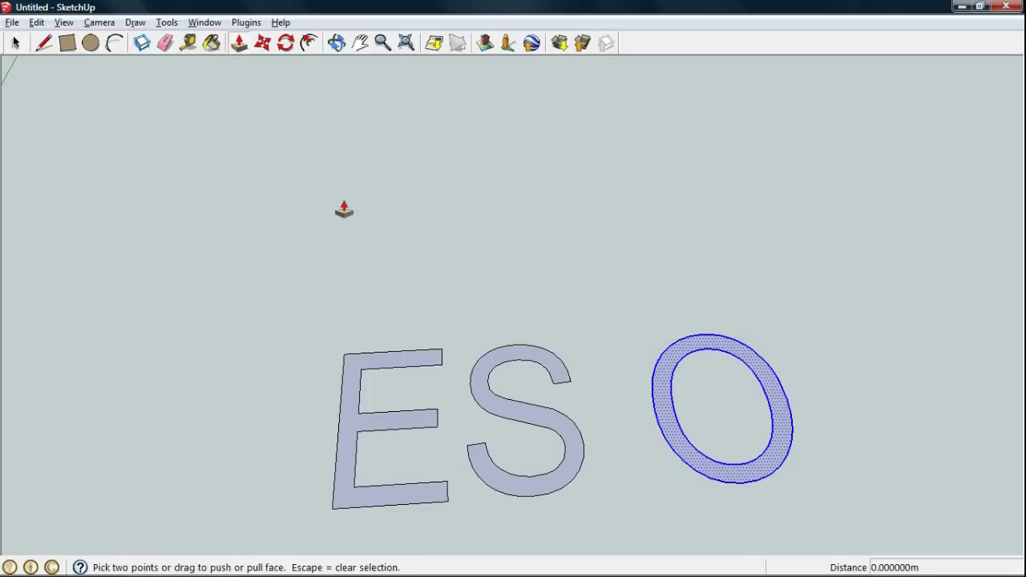
click(351, 385)
key(Escape)
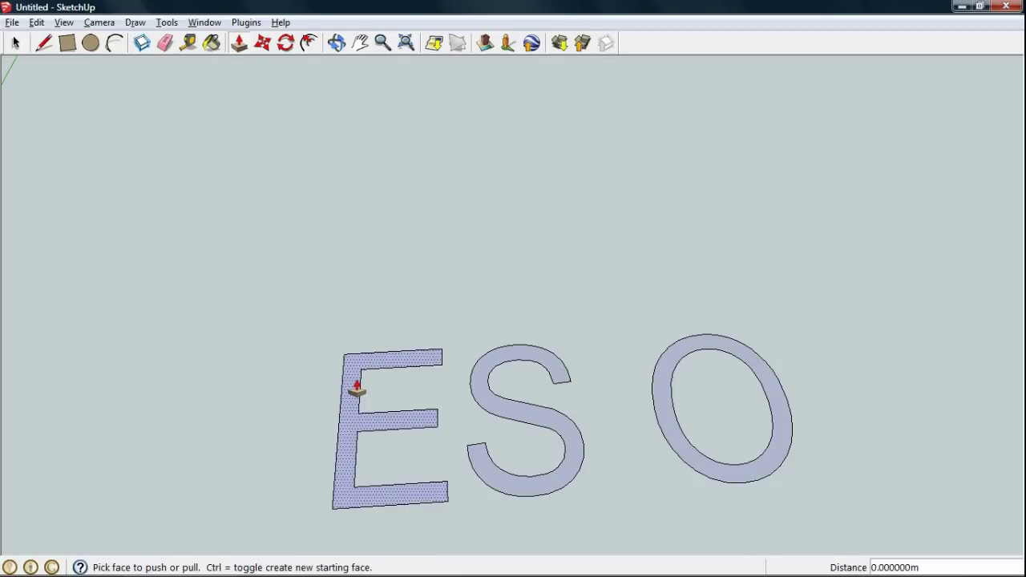
click(355, 387)
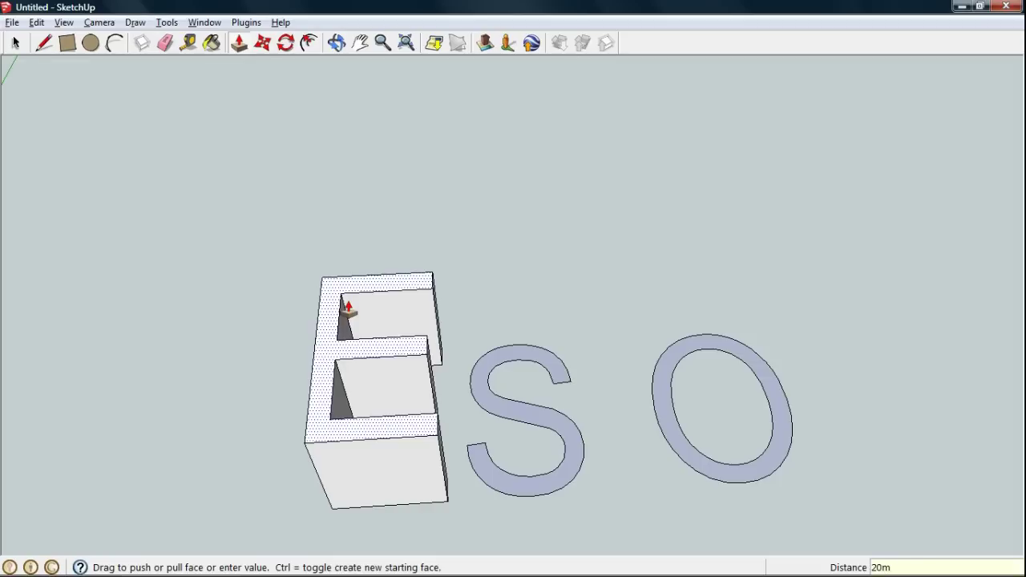
key(Return)
click(474, 383)
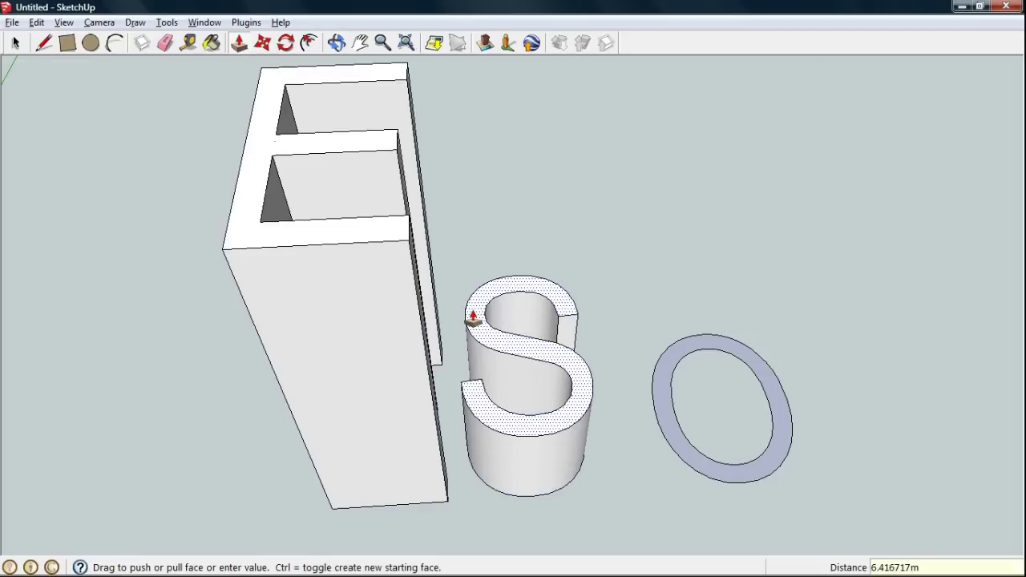
text(20.000000m)
key(Return)
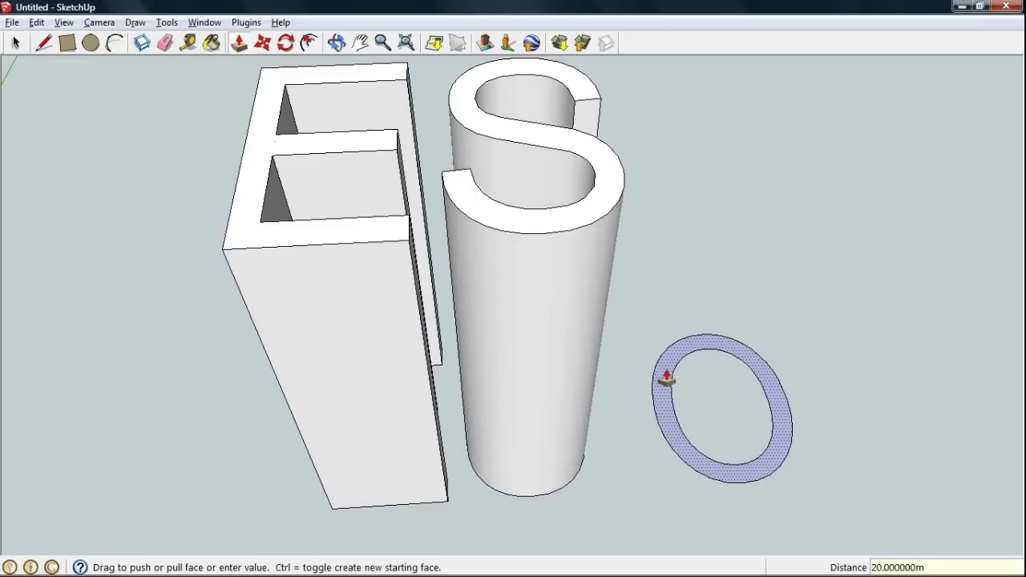
click(657, 360)
text(2)
key(Return)
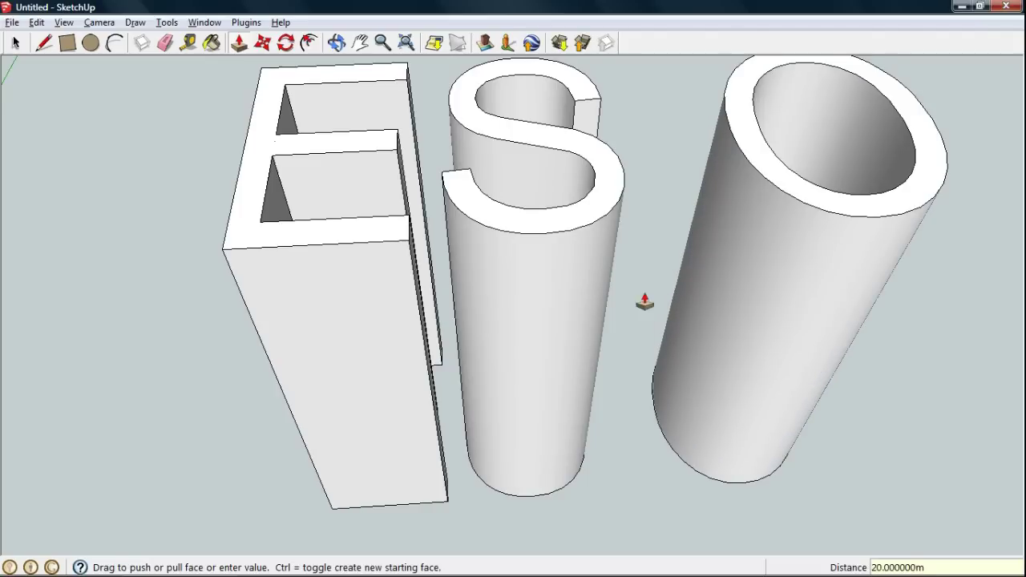
scroll(513, 319, down, 2)
scroll(509, 314, down, 2)
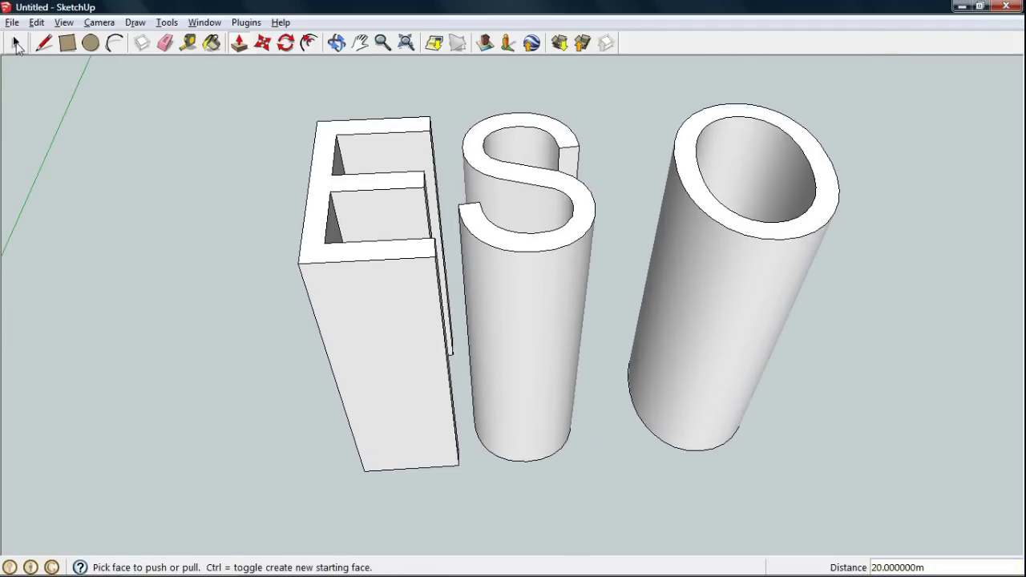
click(17, 45)
click(367, 311)
Rotate the selected E, S and O solids 90° about their bottom corner onto their sides.
shift+click(524, 291)
shift+click(692, 291)
middle_drag(481, 287, 597, 295)
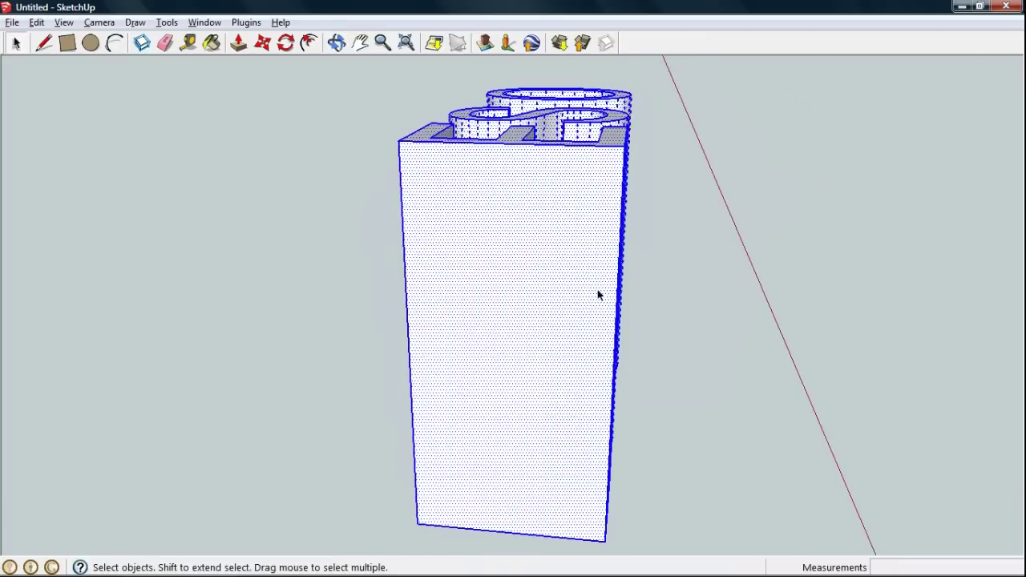
key(q)
scroll(597, 295, down, 1)
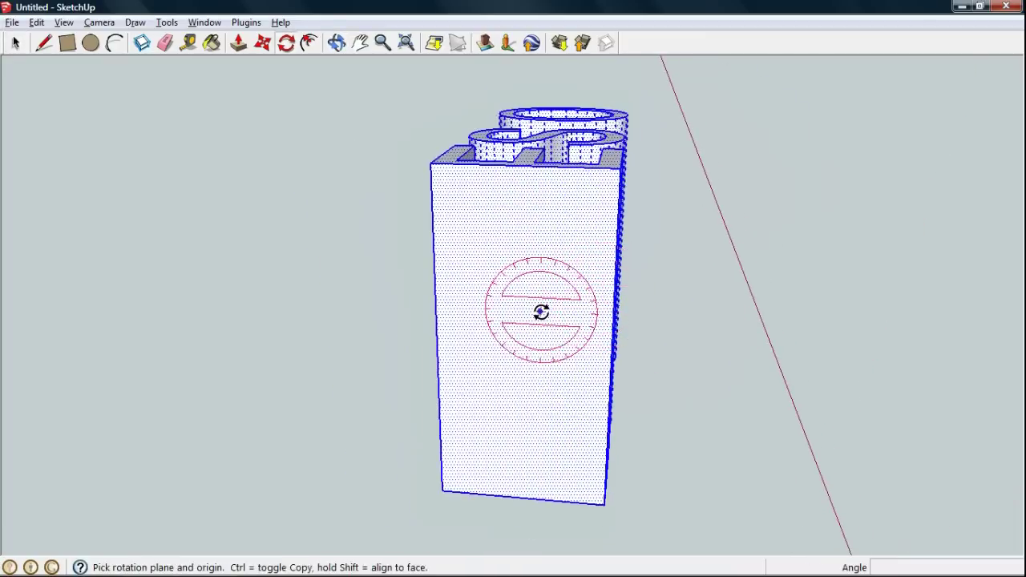
click(603, 504)
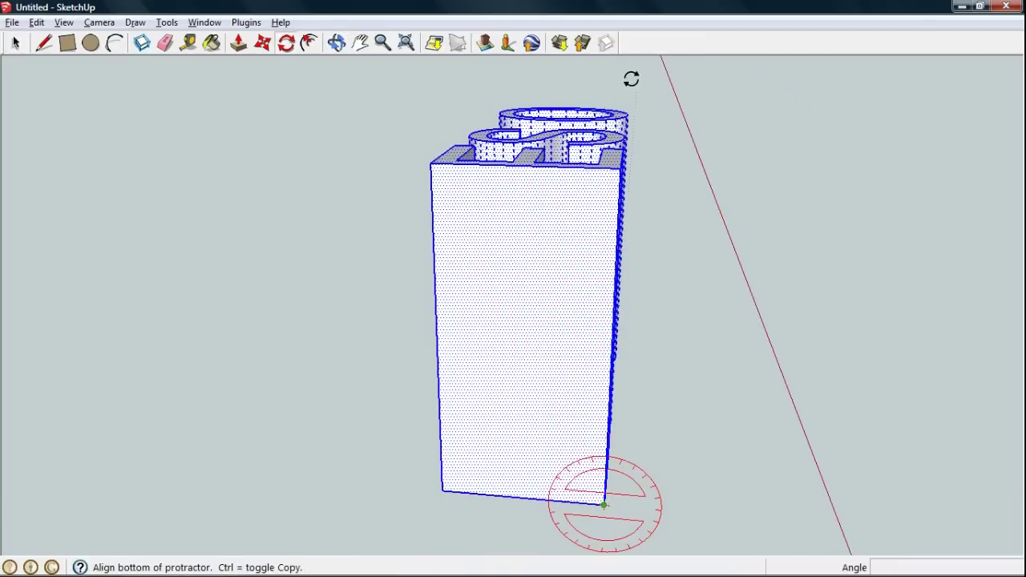
click(672, 107)
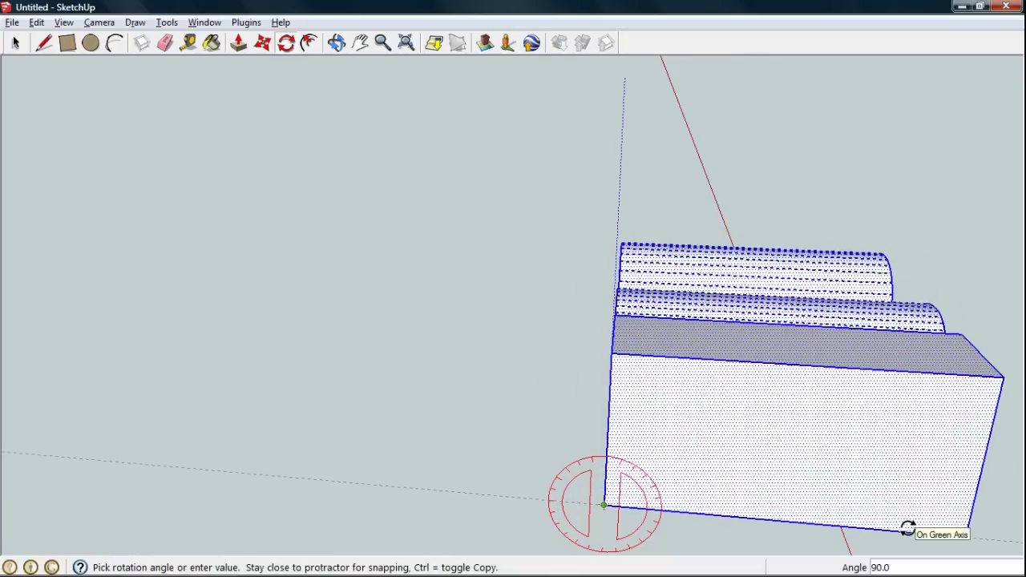
click(907, 528)
mouse_move(916, 412)
middle_down()
mouse_move(706, 406)
mouse_move(472, 365)
middle_up()
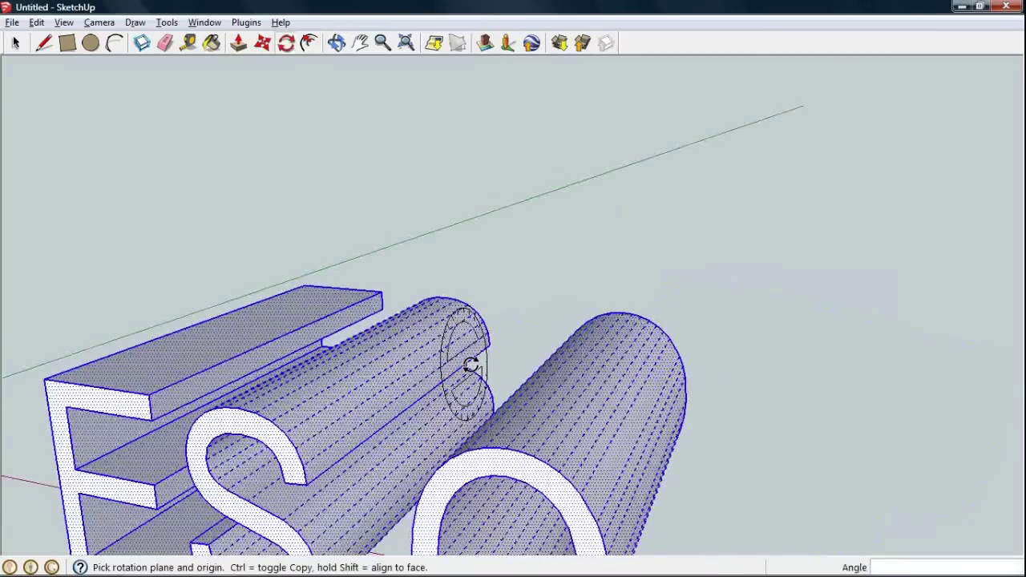
Select only the O cylinder and move it along the red axis.
key(m)
middle_drag(454, 323, 681, 303)
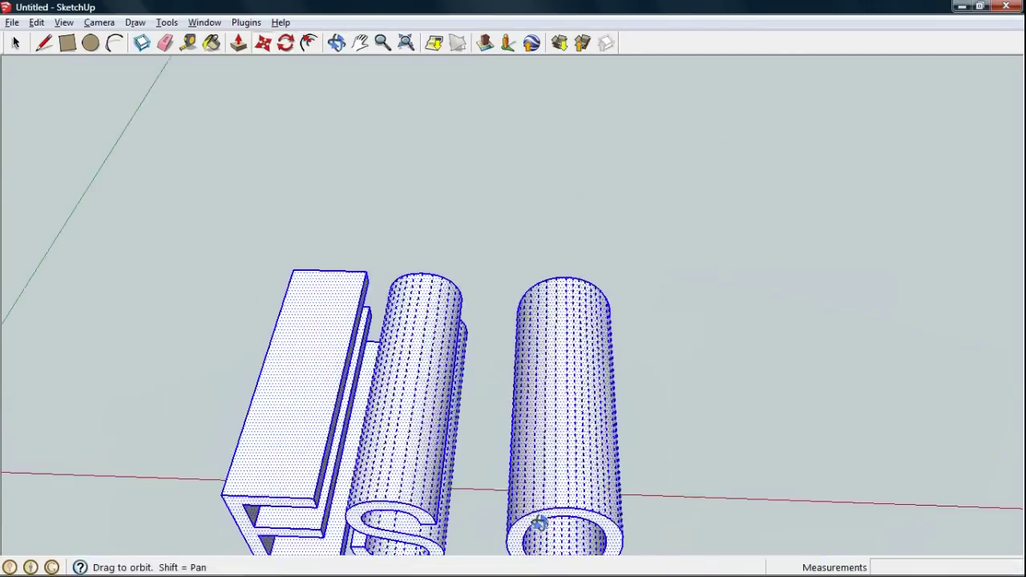
key(space)
click(681, 309)
triple_click(548, 380)
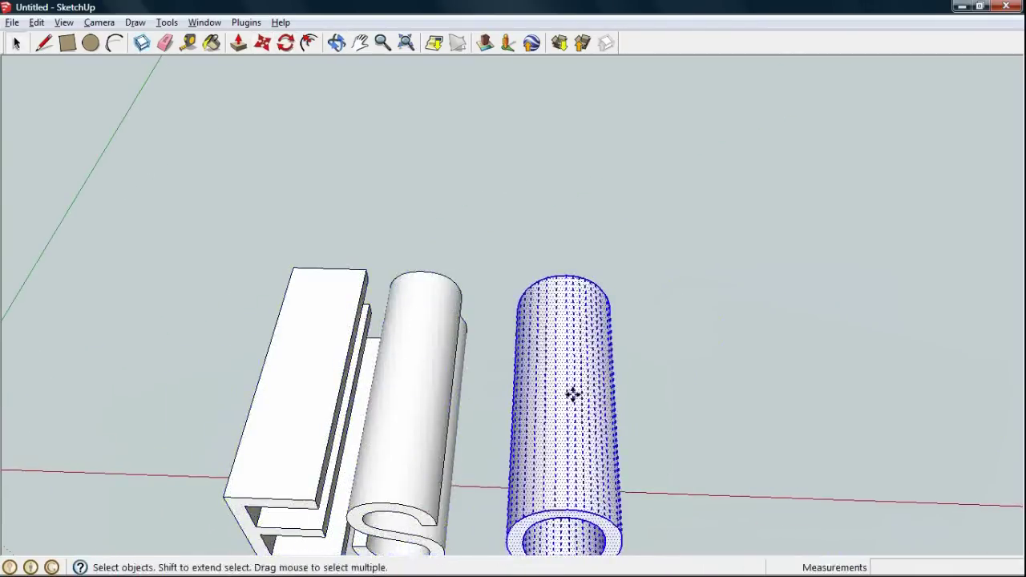
key(m)
scroll(574, 390, up, 3)
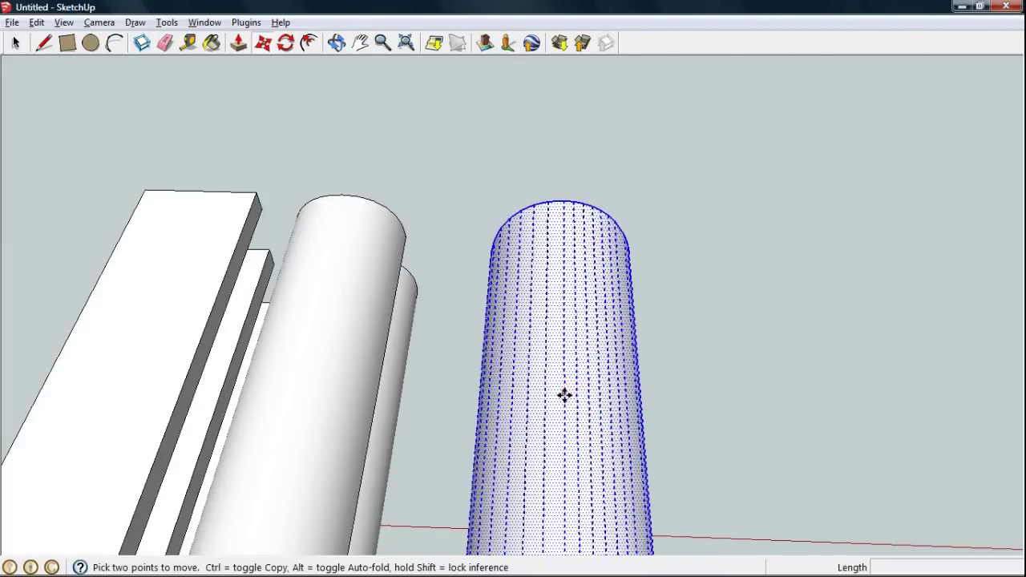
middle_drag(564, 423, 563, 419)
click(564, 419)
click(696, 429)
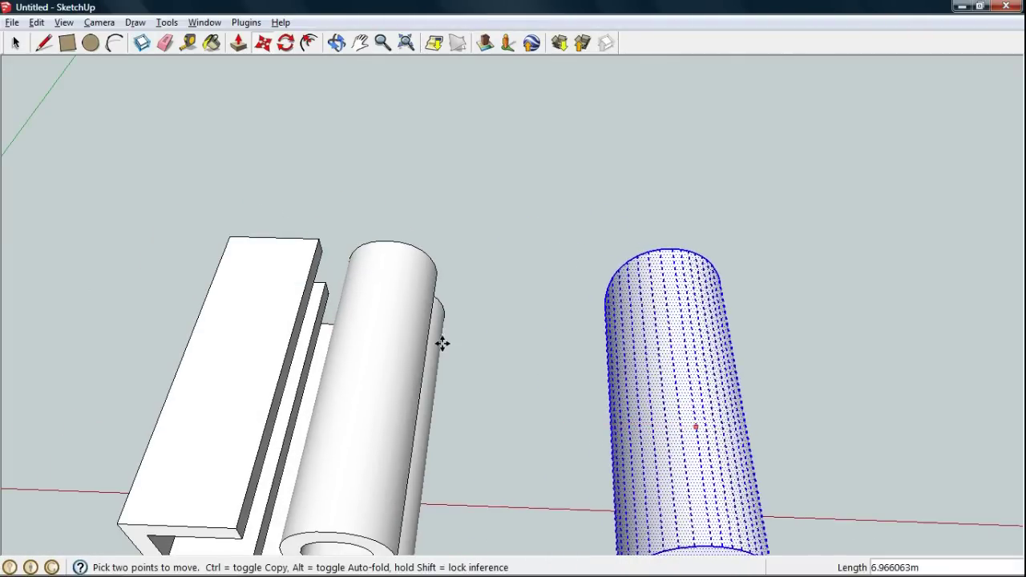
scroll(532, 344, down, 5)
Rotate the O cylinder 90° about its midpoint, referenced to the red axis.
key(q)
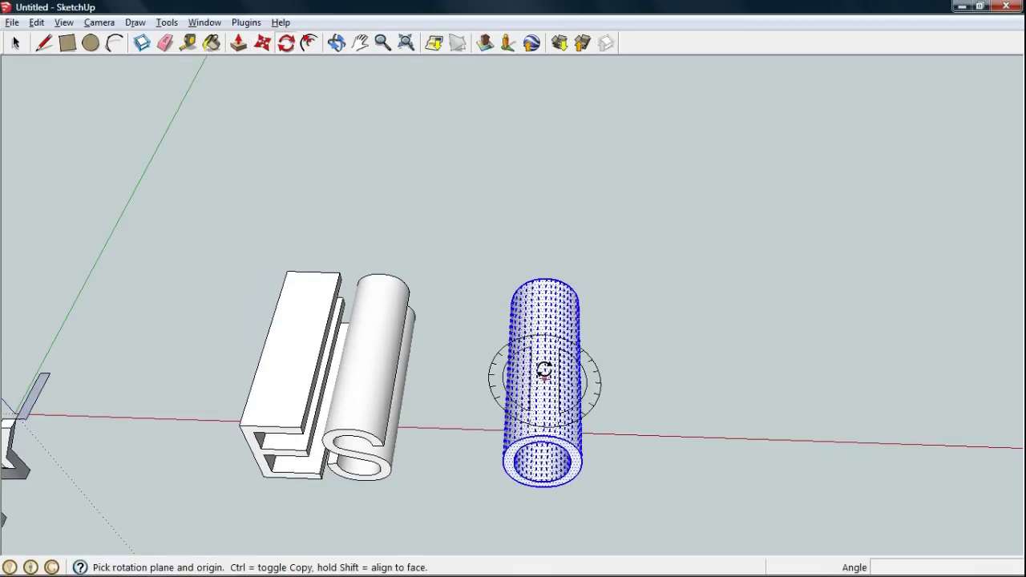
scroll(543, 366, up, 2)
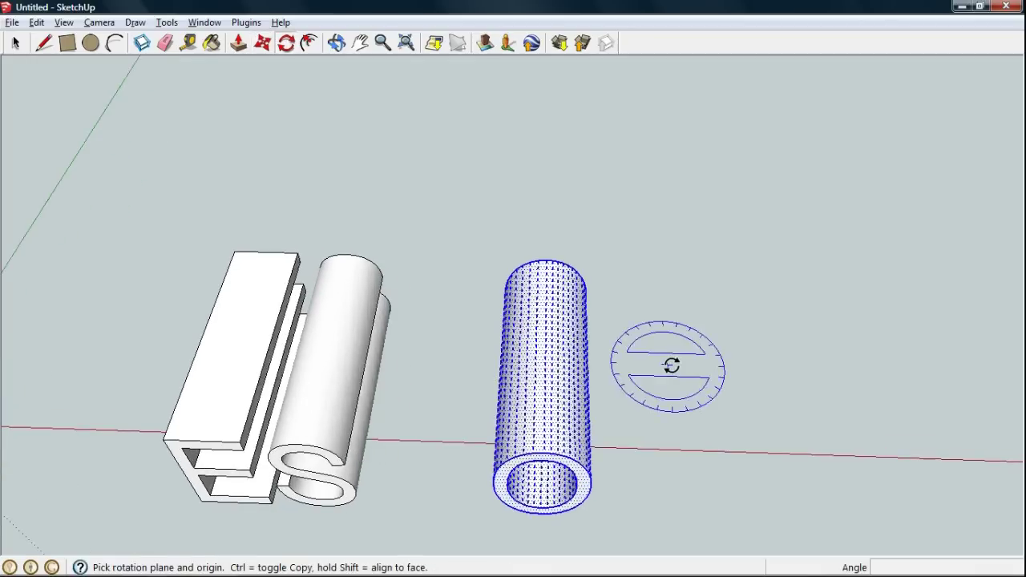
click(545, 346)
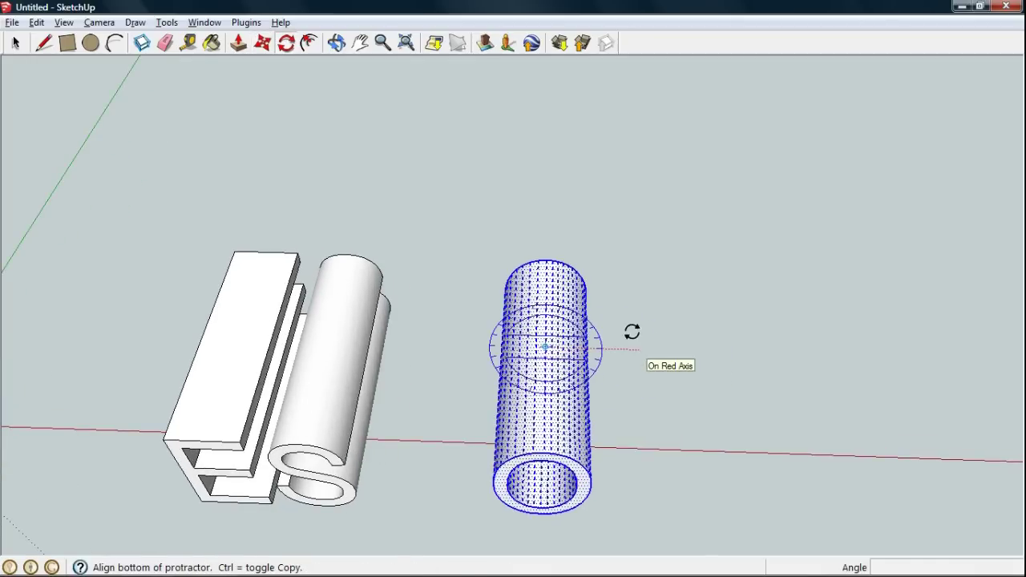
click(631, 332)
click(548, 238)
Start moving the O cylinder about 22.83 m toward the E and S solids.
key(m)
scroll(538, 343, up, 1)
scroll(538, 342, up, 2)
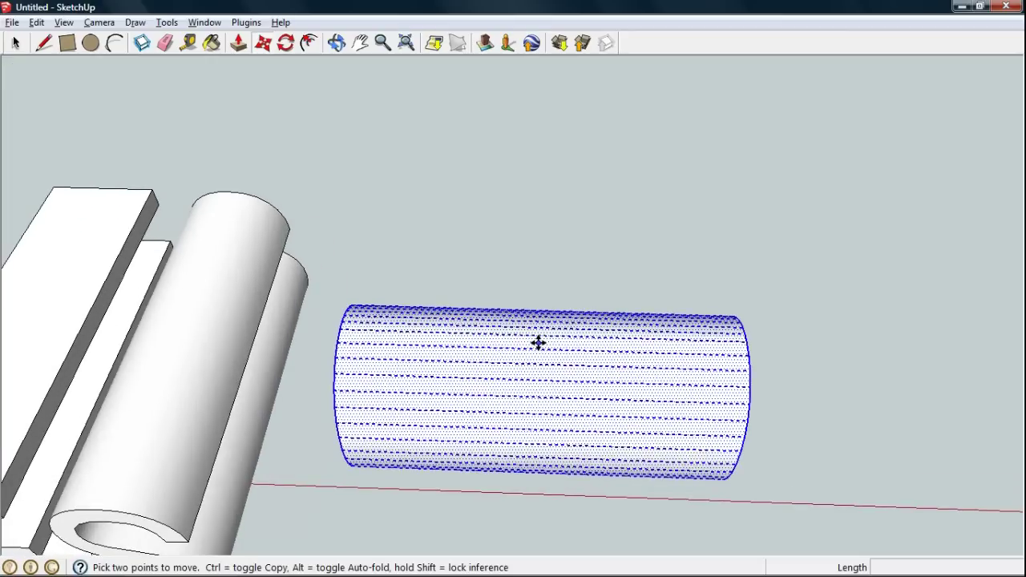
mouse_move(571, 334)
middle_down()
mouse_move(383, 367)
mouse_move(367, 408)
mouse_move(392, 327)
mouse_move(382, 172)
mouse_move(385, 382)
middle_up()
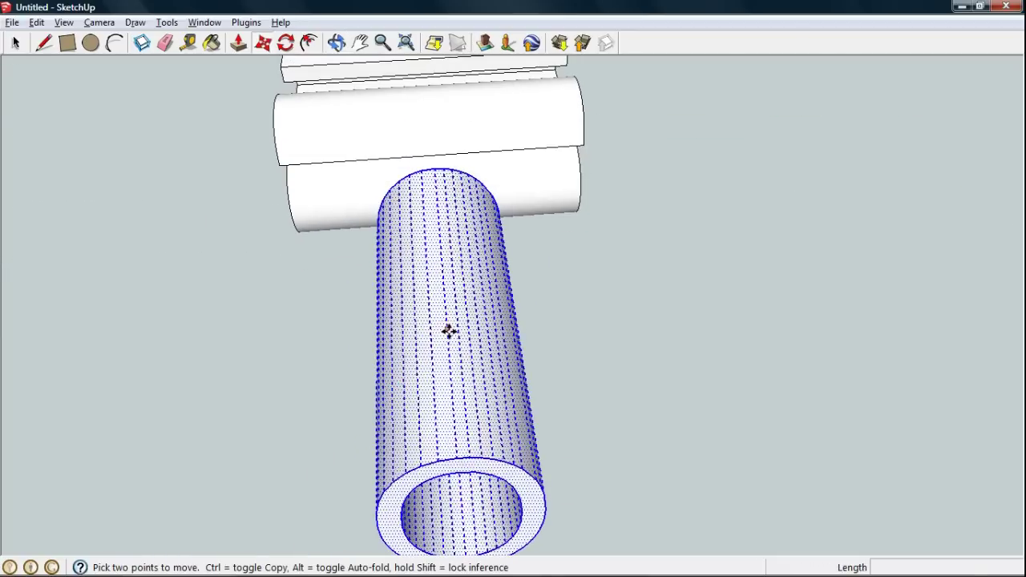
click(445, 288)
Drop the O cylinder so it passes through the E and S solids.
mouse_move(550, 286)
middle_down()
mouse_move(761, 268)
mouse_move(385, 259)
middle_up()
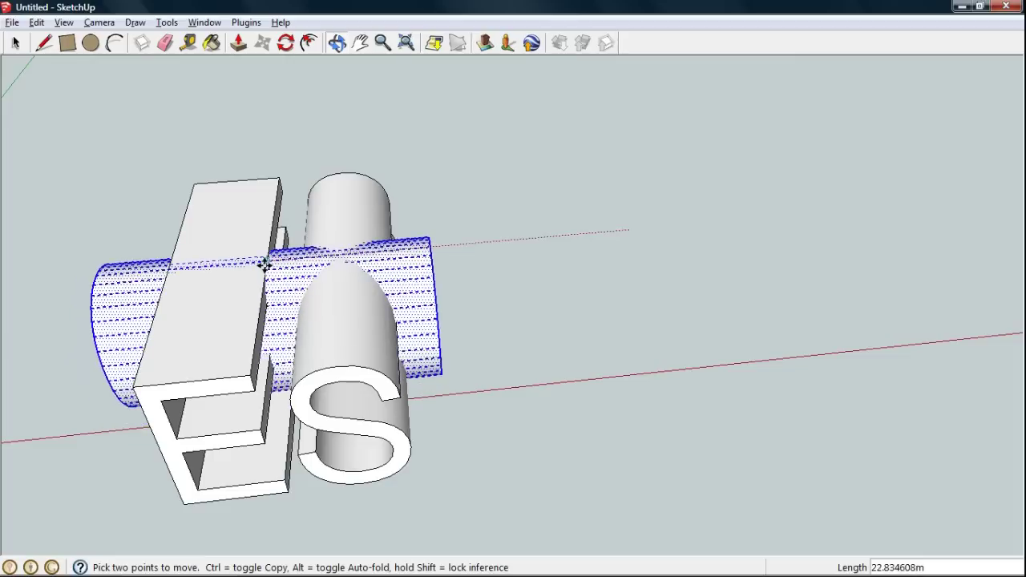
click(267, 260)
click(16, 43)
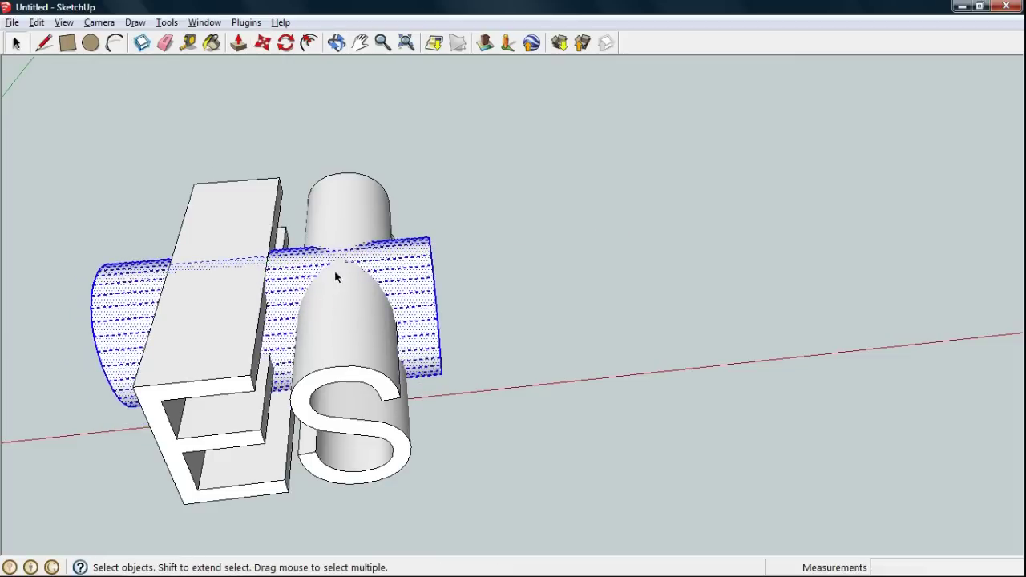
Select all geometry, intersect faces with the model, then deselect everything.
key(ctrl+a)
right_click(346, 302)
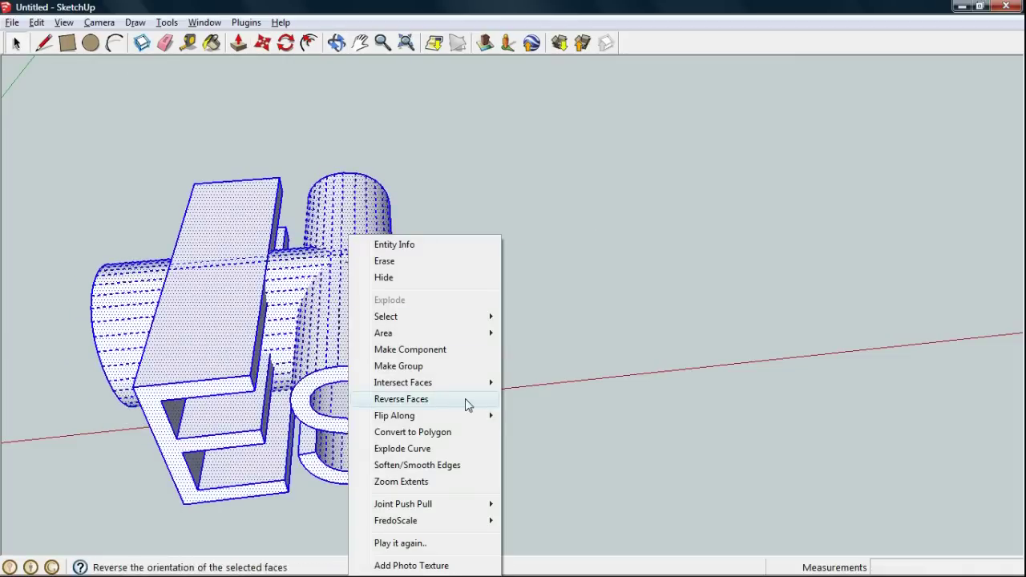
mouse_move(402, 382)
click(561, 385)
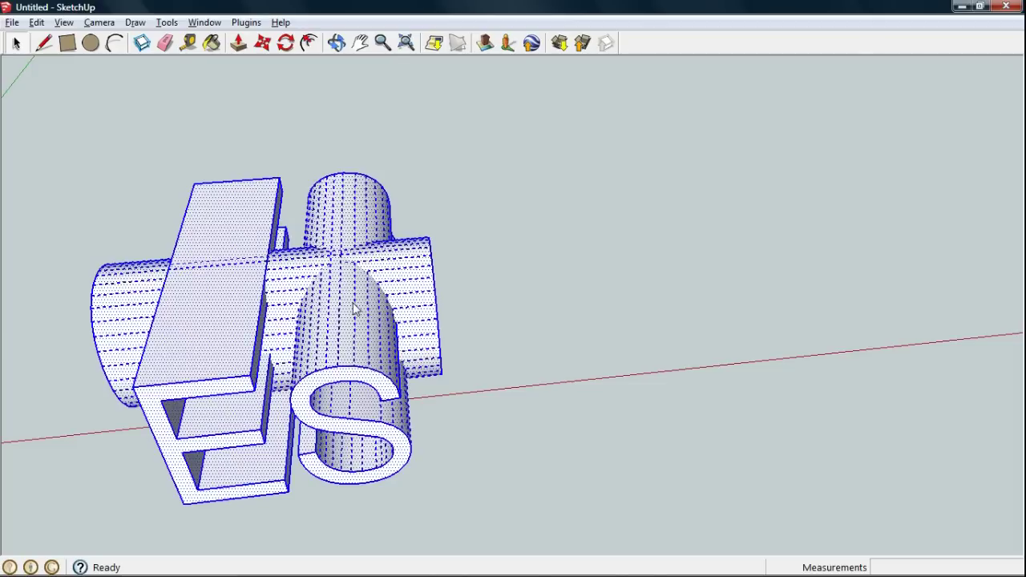
key(ctrl+t)
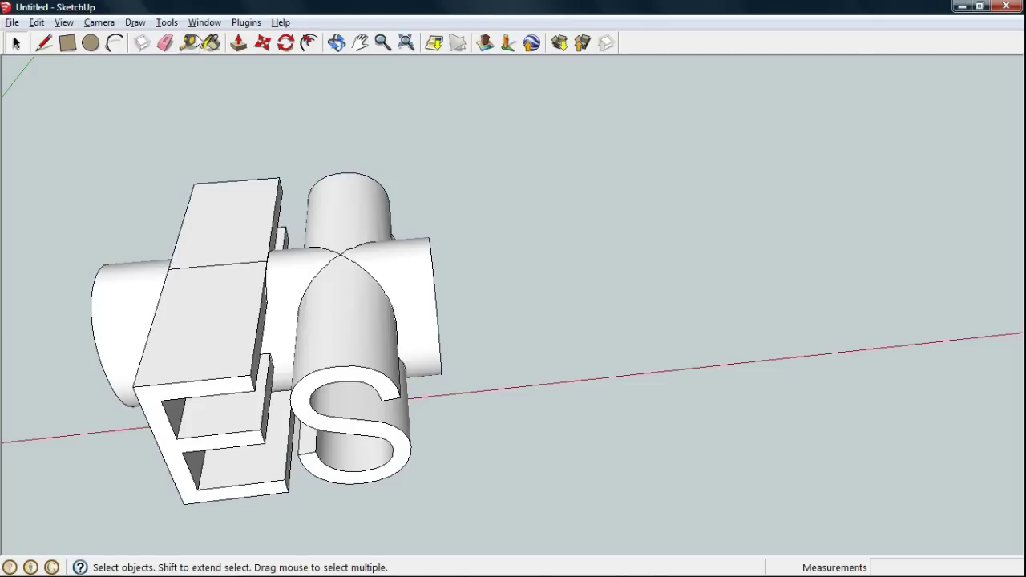
click(175, 25)
mouse_move(99, 23)
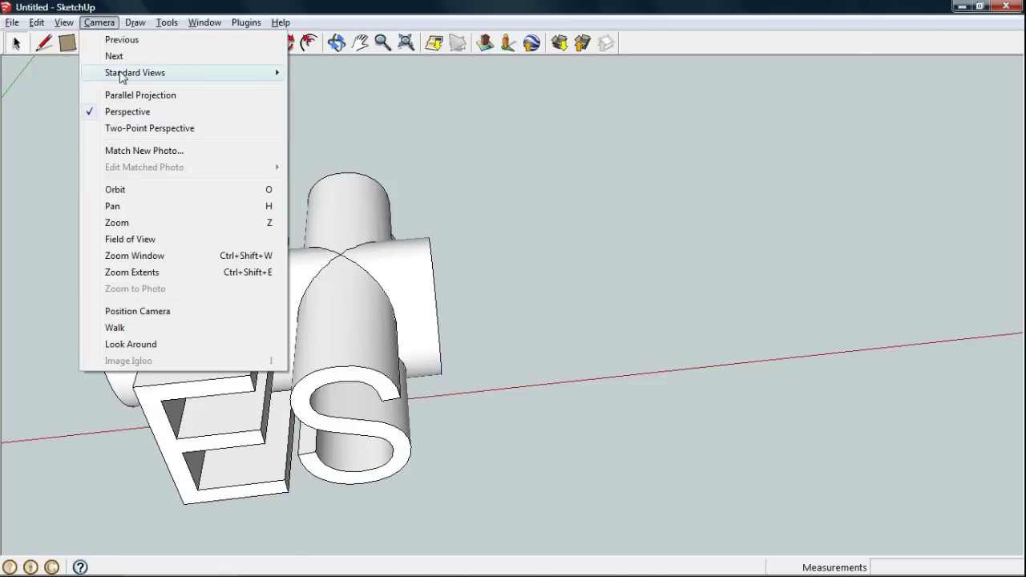
From the top view, select the surplus pipe pieces and blocks and delete them.
click(351, 73)
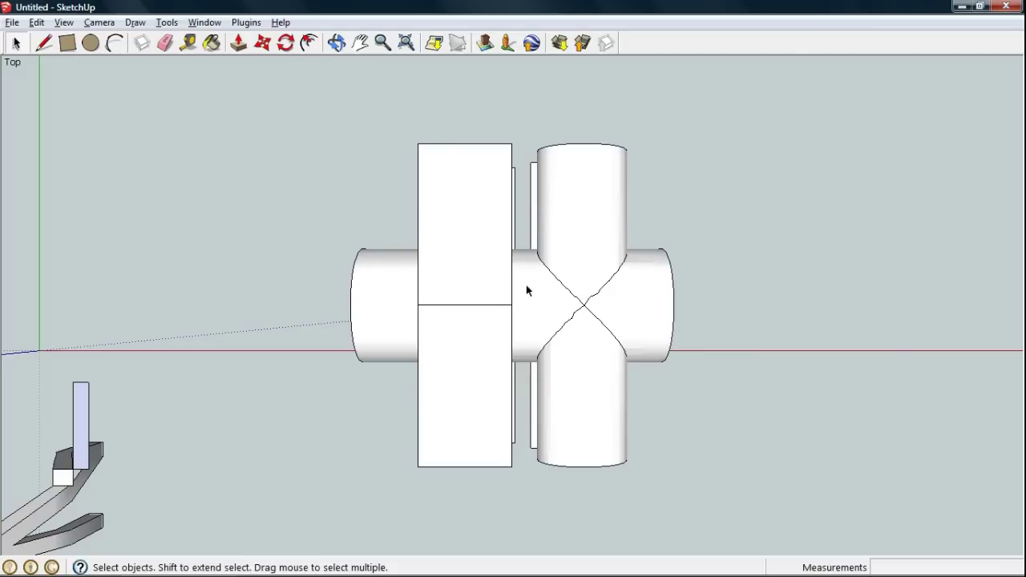
drag(634, 432, 633, 431)
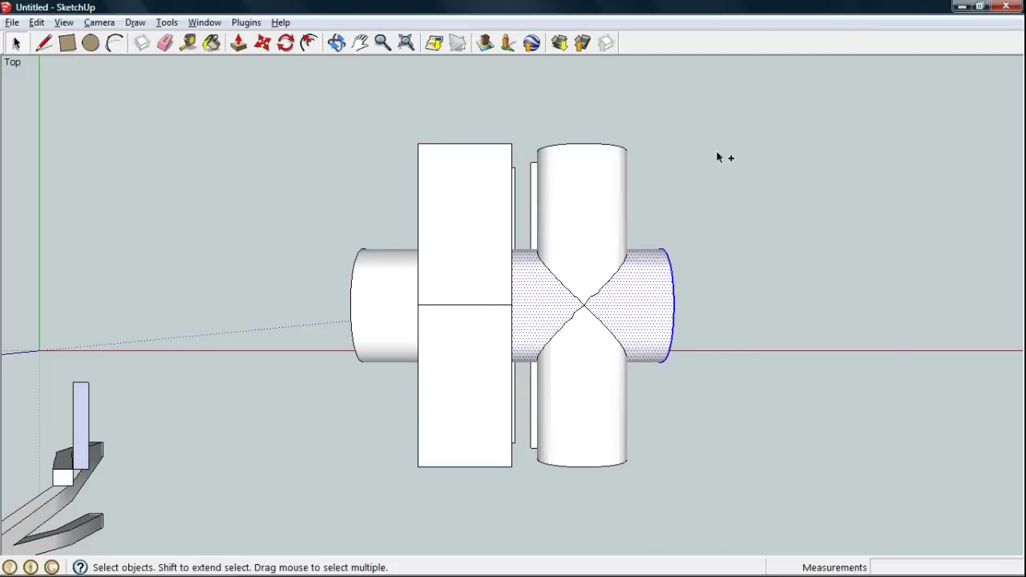
ctrl+drag(727, 120, 445, 216)
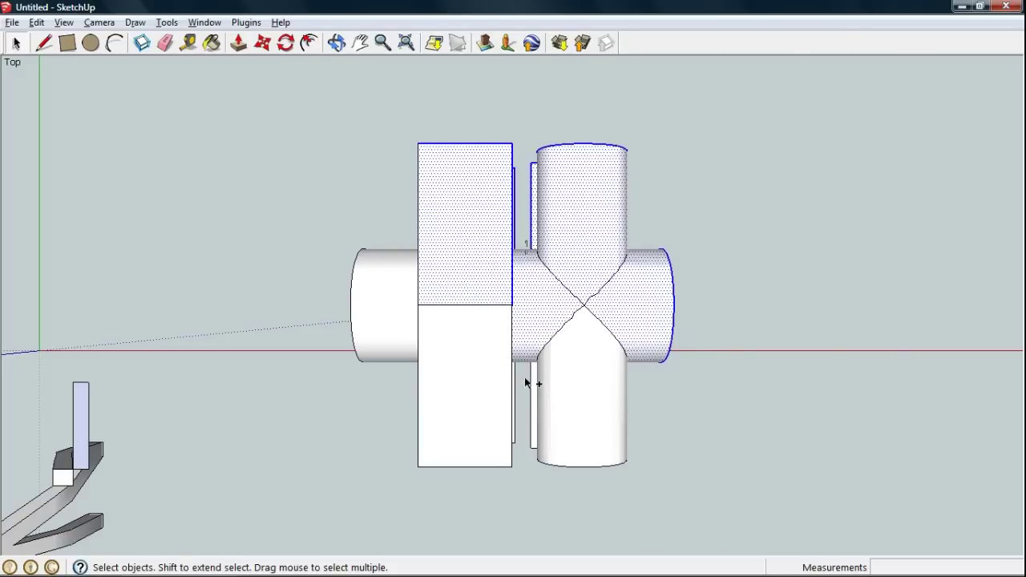
ctrl+drag(620, 416, 535, 363)
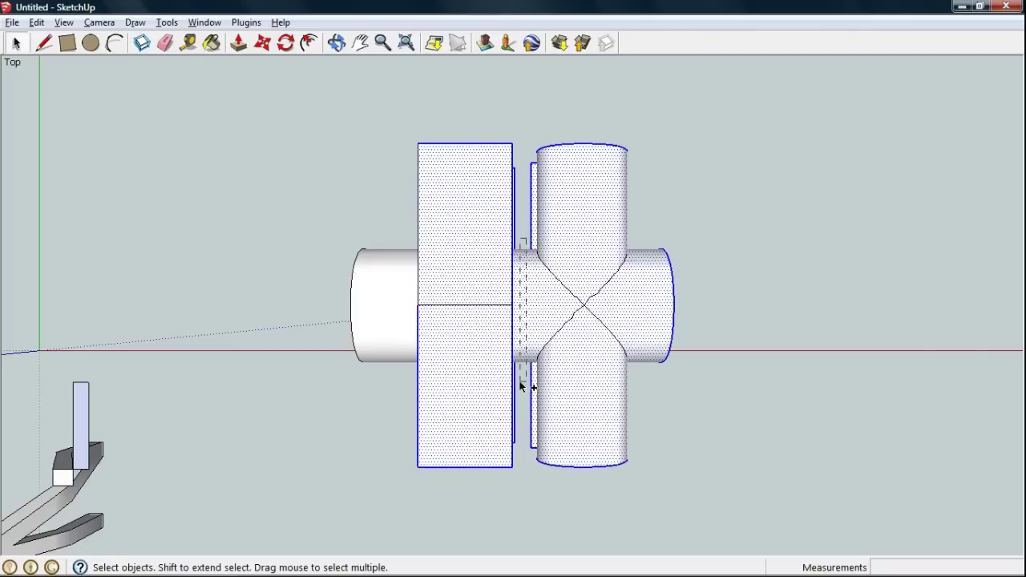
ctrl+drag(300, 402, 300, 402)
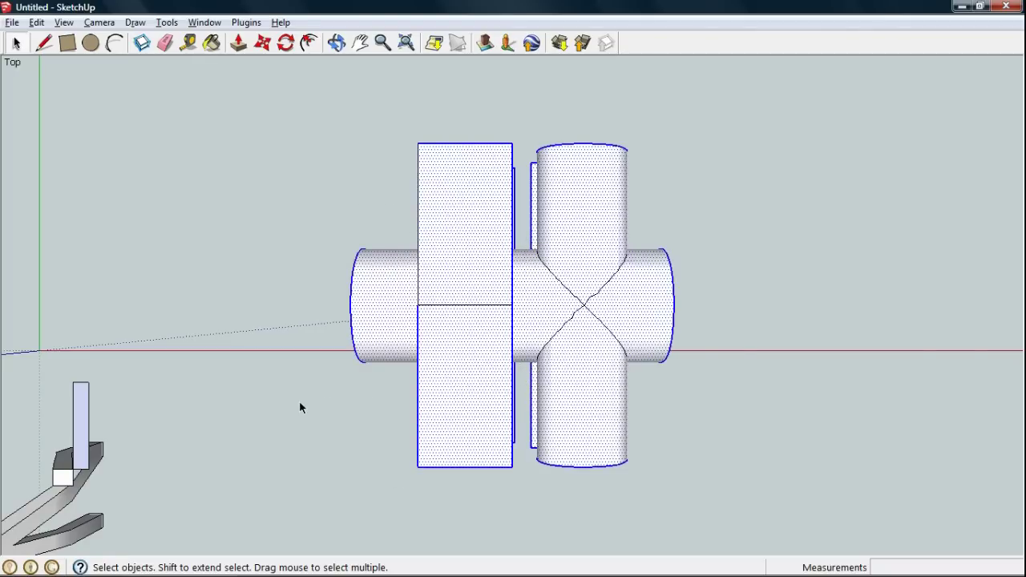
key(Delete)
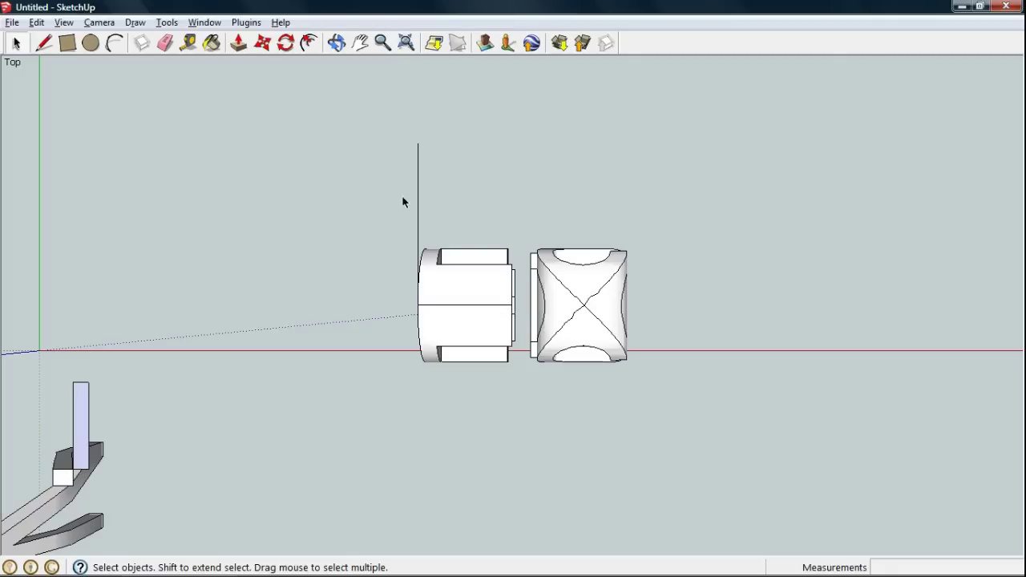
scroll(526, 378, up, 4)
With X-ray on, select and delete the geometry inside the O's inner ellipse.
mouse_move(545, 121)
middle_down()
mouse_move(607, 302)
mouse_move(726, 358)
mouse_move(296, 337)
mouse_move(737, 361)
mouse_move(541, 336)
middle_up()
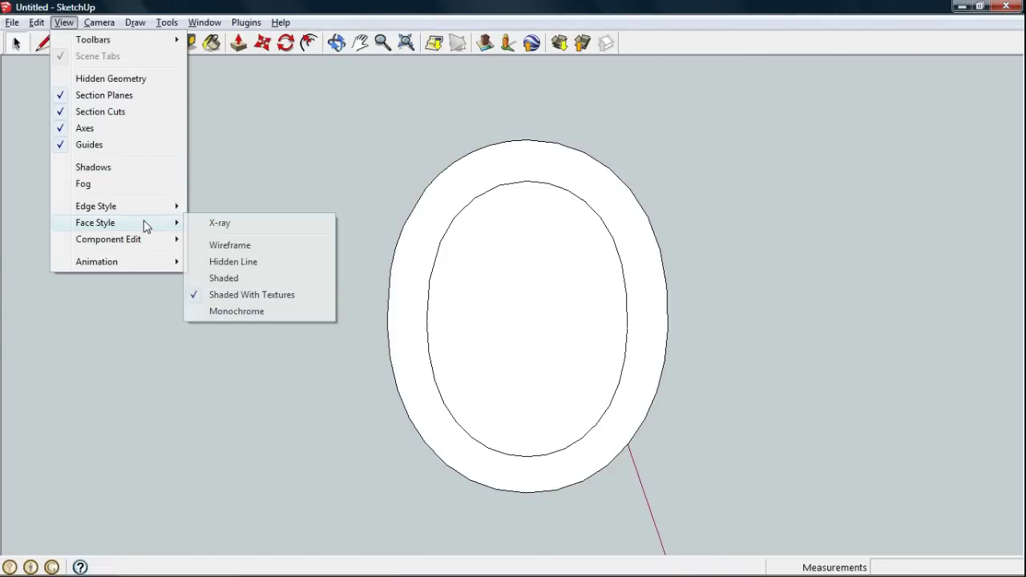
click(277, 227)
middle_drag(541, 244, 543, 232)
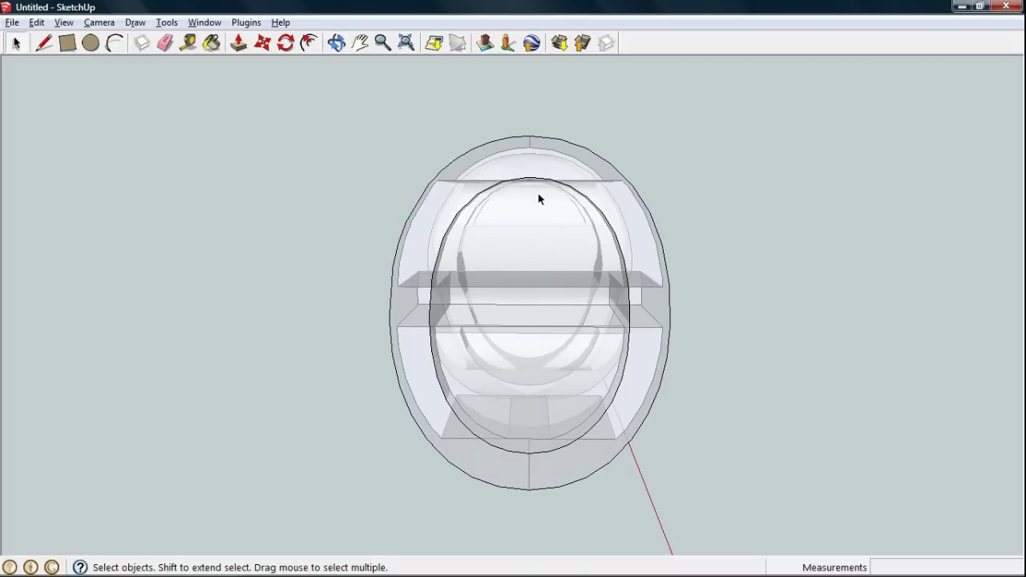
drag(517, 348, 523, 364)
middle_drag(537, 408, 540, 310)
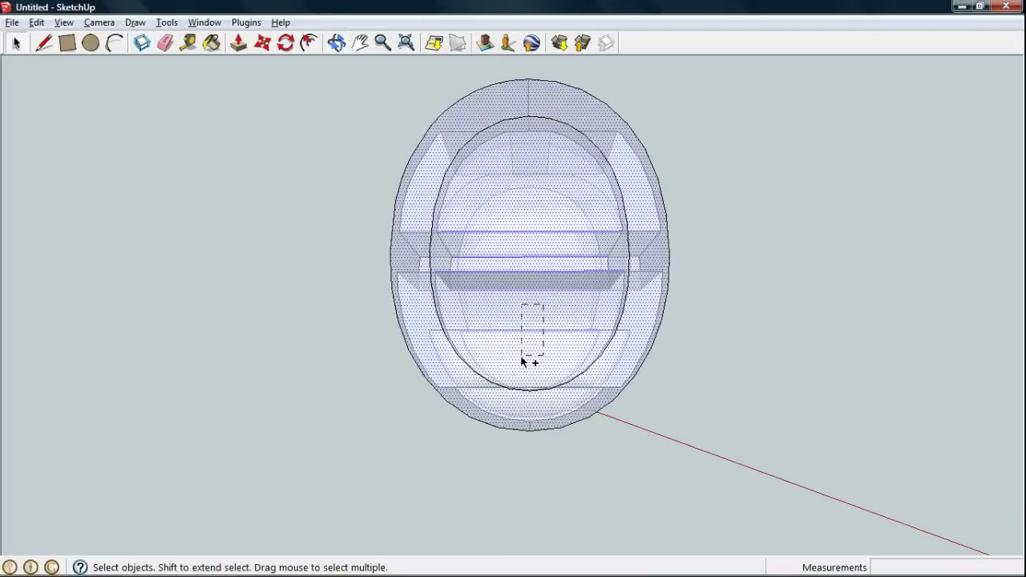
key(Delete)
Switch X-ray off to show the trimmed ES/O solid opaque again.
middle_drag(608, 301, 510, 392)
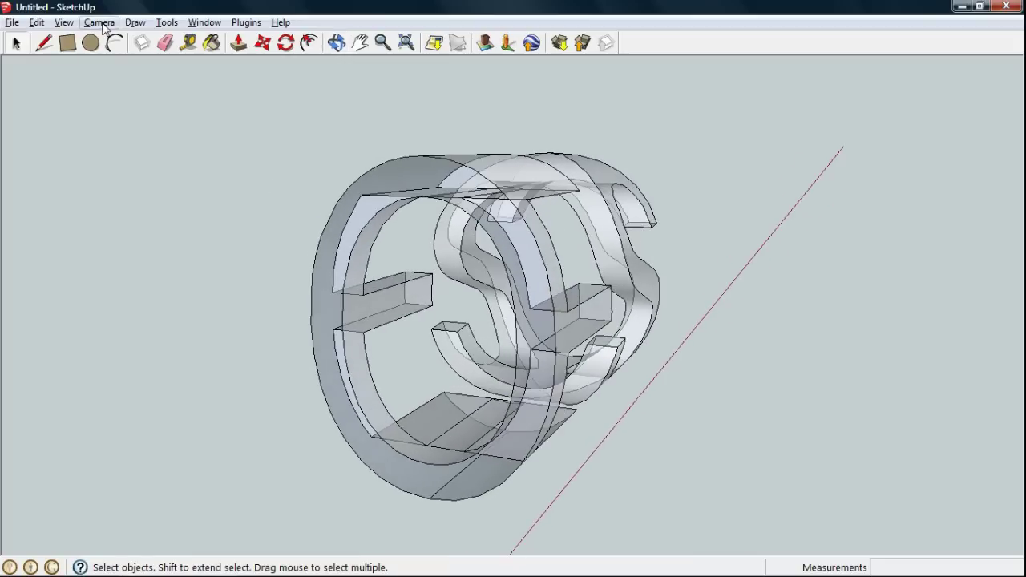
click(64, 22)
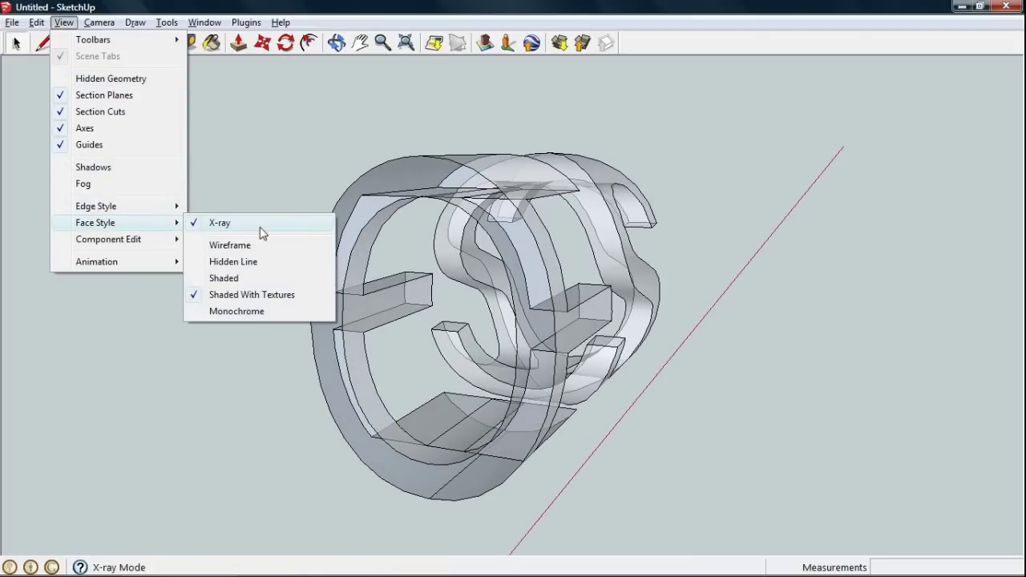
mouse_move(96, 223)
click(261, 231)
scroll(449, 446, up, 2)
scroll(442, 453, up, 2)
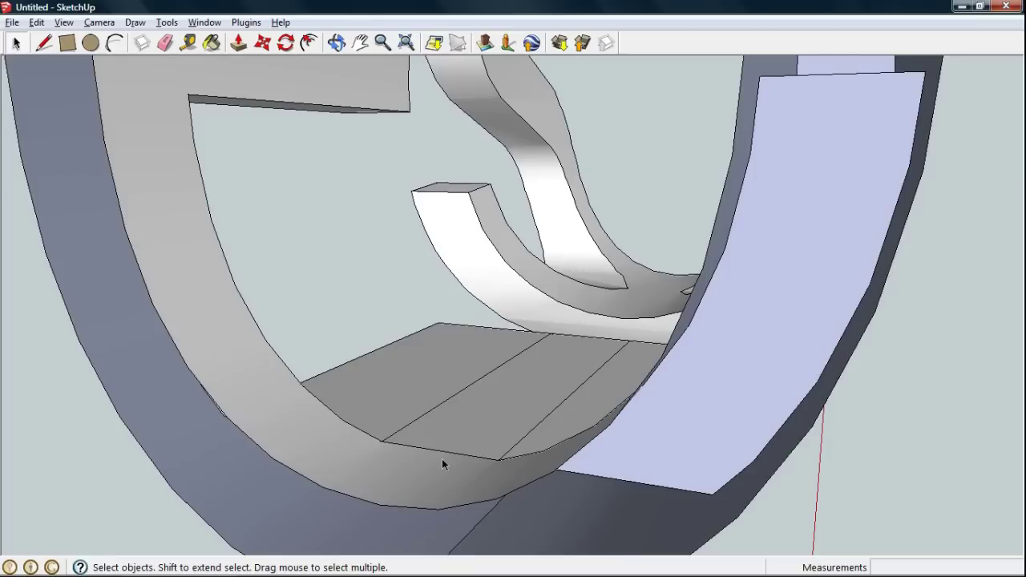
Turn on Hidden Geometry so hidden edges show as dashes, and pick the Eraser.
scroll(441, 458, up, 2)
click(64, 23)
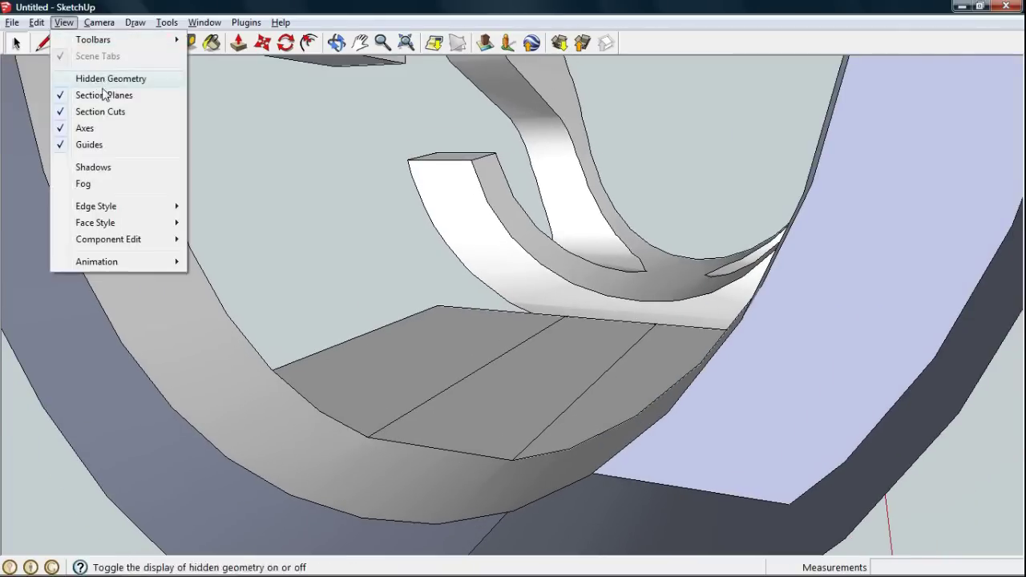
click(109, 75)
click(164, 44)
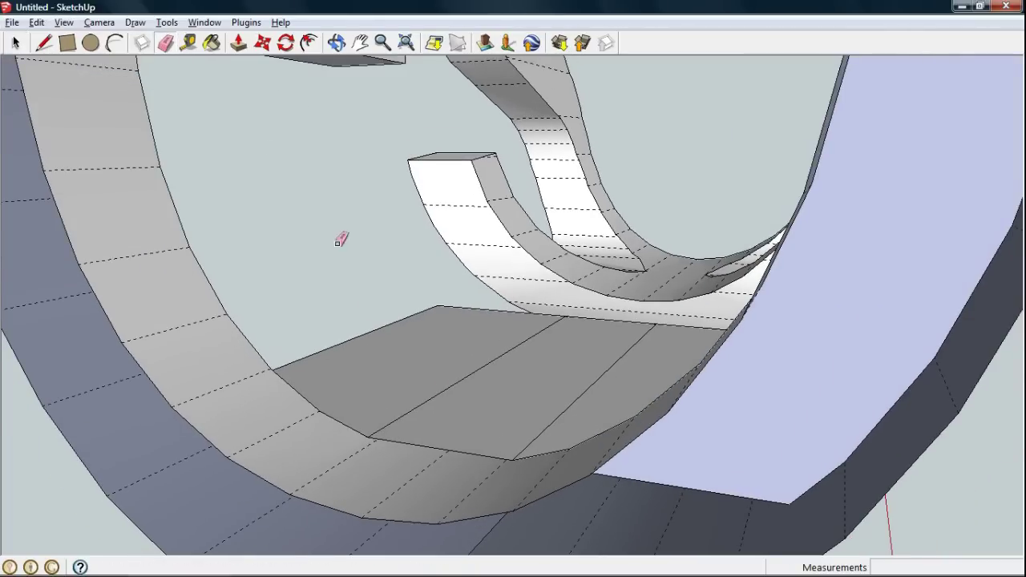
Orbit and zoom around the ramp, base plate and E and S letters to inspect for stray geometry.
scroll(607, 316, up, 2)
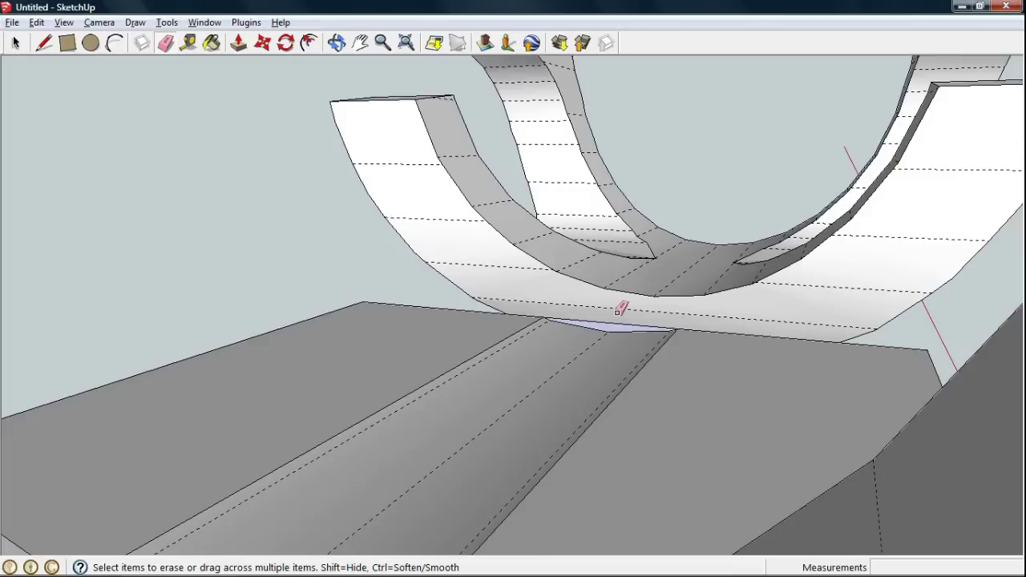
scroll(603, 333, up, 1)
mouse_move(603, 323)
middle_down()
mouse_move(616, 337)
mouse_move(435, 355)
middle_up()
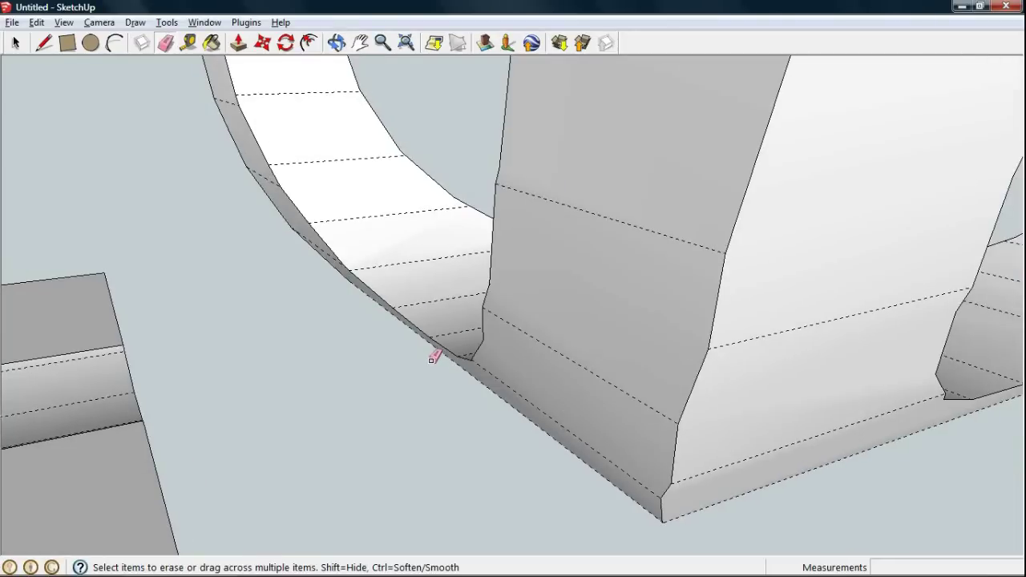
scroll(416, 298, down, 2)
scroll(416, 298, down, 3)
scroll(421, 295, down, 3)
mouse_move(423, 293)
middle_down()
mouse_move(435, 172)
mouse_move(352, 154)
mouse_move(378, 87)
middle_up()
scroll(403, 110, up, 2)
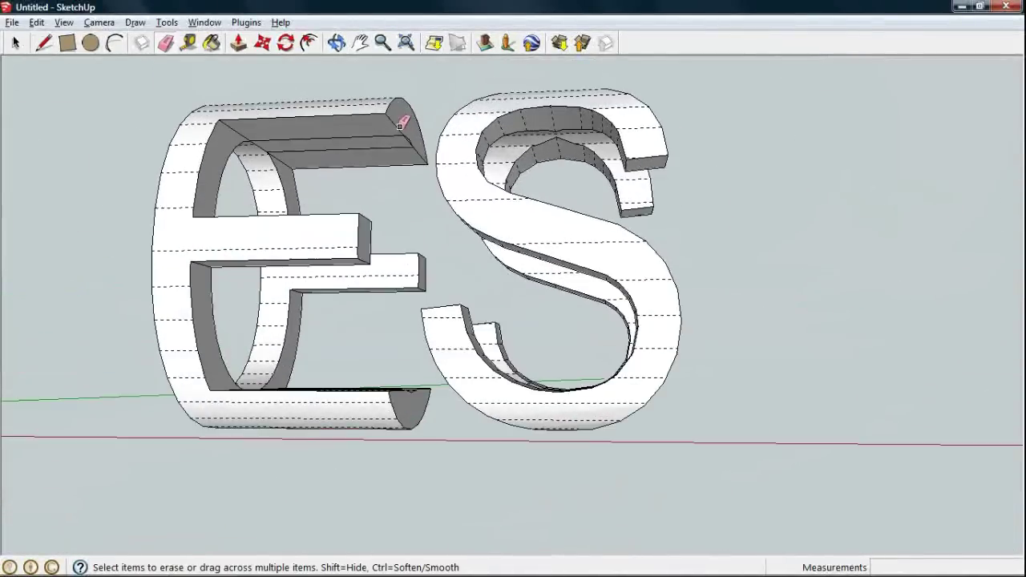
scroll(431, 137, up, 3)
scroll(419, 153, up, 3)
scroll(419, 155, up, 2)
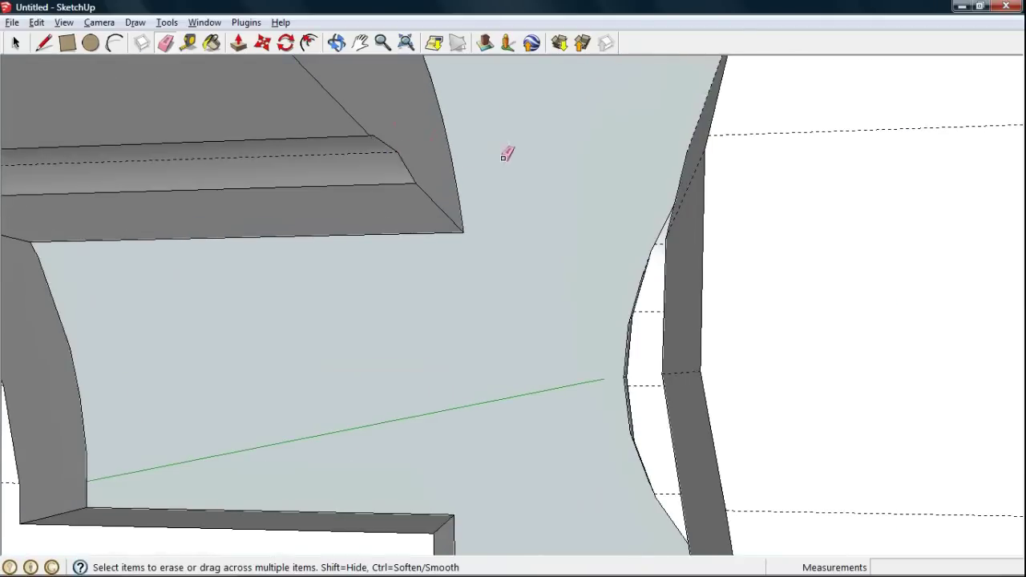
scroll(787, 202, down, 2)
scroll(222, 190, up, 1)
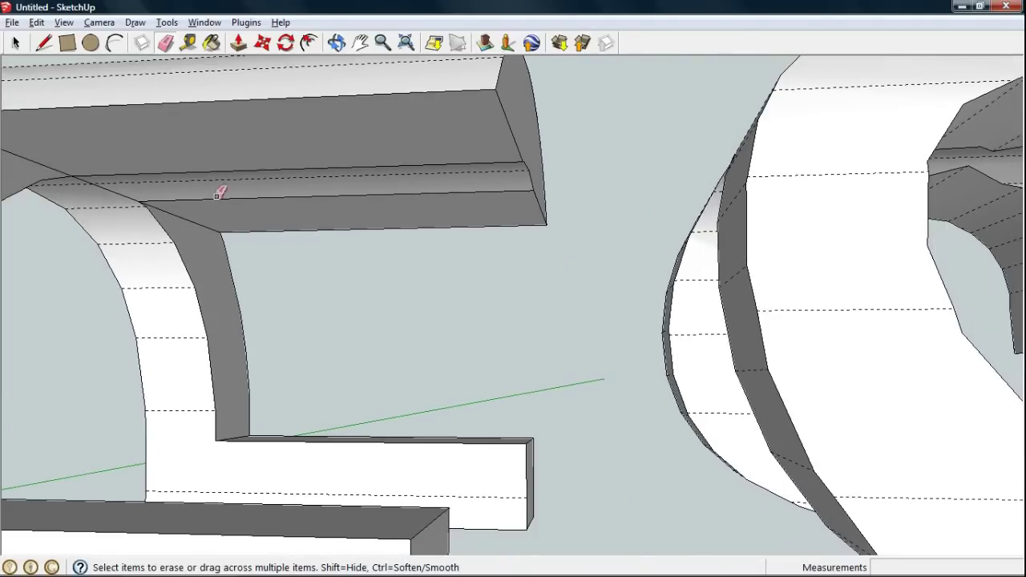
scroll(106, 183, up, 2)
scroll(132, 183, down, 2)
scroll(137, 193, down, 2)
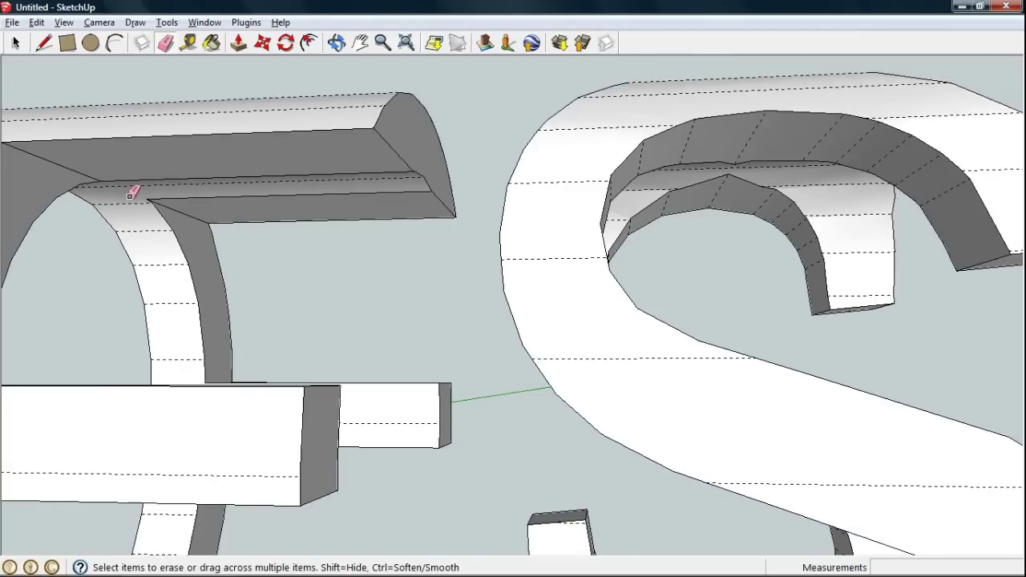
scroll(137, 192, down, 2)
scroll(137, 192, down, 1)
scroll(326, 160, up, 2)
scroll(325, 161, up, 2)
scroll(326, 161, up, 2)
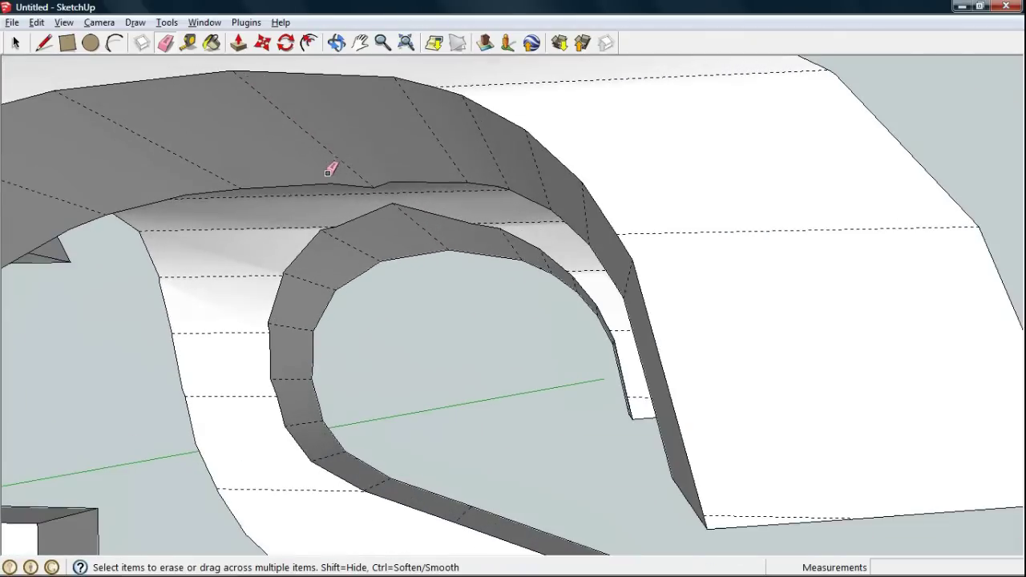
mouse_move(480, 206)
middle_down()
mouse_move(516, 118)
mouse_move(332, 151)
mouse_move(152, 312)
mouse_move(28, 185)
mouse_move(556, 156)
mouse_move(515, 362)
mouse_move(586, 361)
mouse_move(791, 277)
mouse_move(289, 211)
mouse_move(394, 390)
mouse_move(436, 324)
middle_up()
scroll(556, 155, down, 2)
scroll(554, 161, down, 2)
scroll(555, 160, down, 3)
scroll(487, 230, up, 2)
Draw and erase a line across the cylinder's end, then delete the inner face closing it.
click(44, 44)
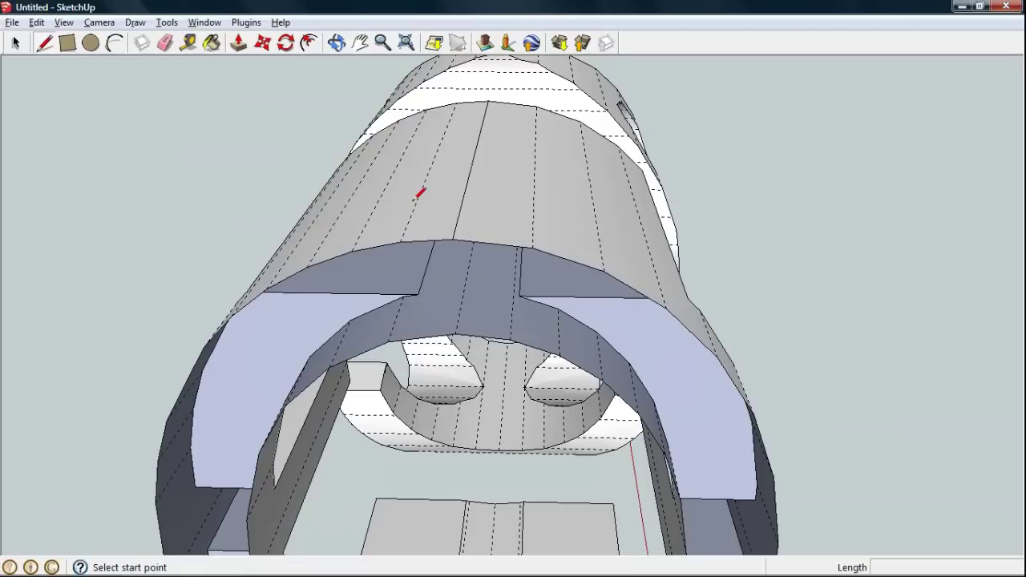
click(453, 239)
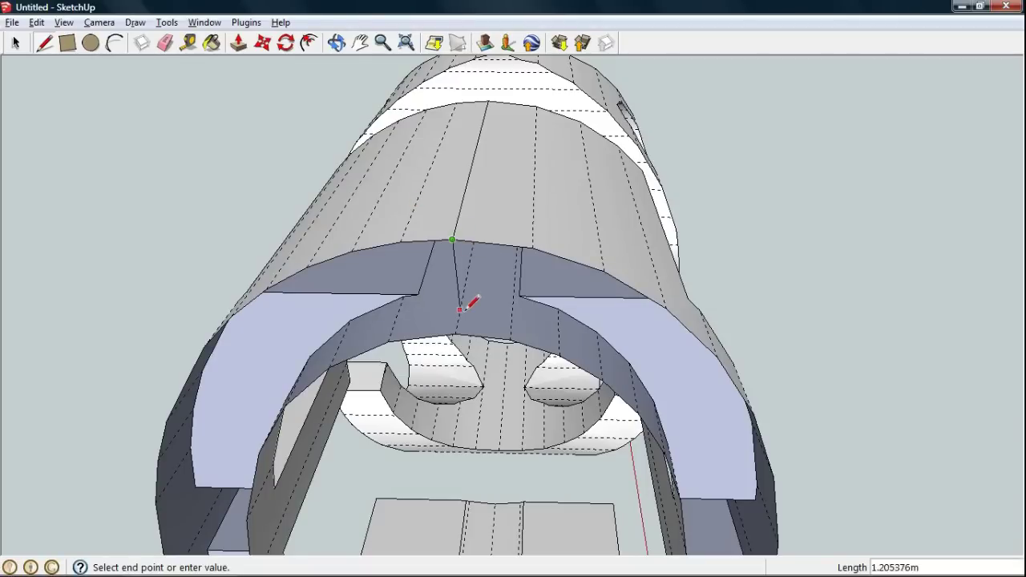
mouse_move(464, 327)
middle_down()
mouse_move(483, 263)
mouse_move(485, 465)
middle_up()
click(473, 477)
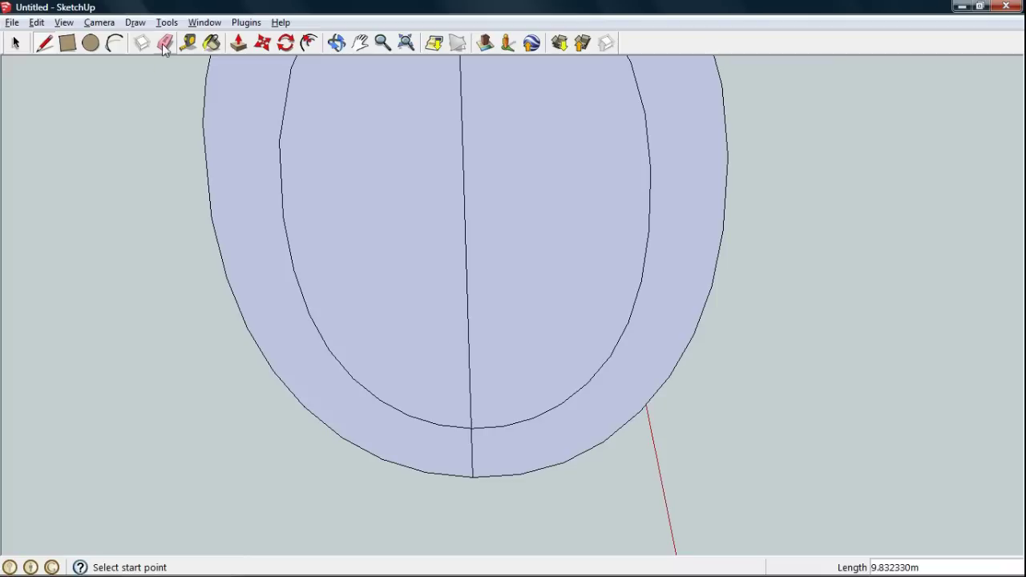
click(165, 47)
drag(489, 193, 413, 196)
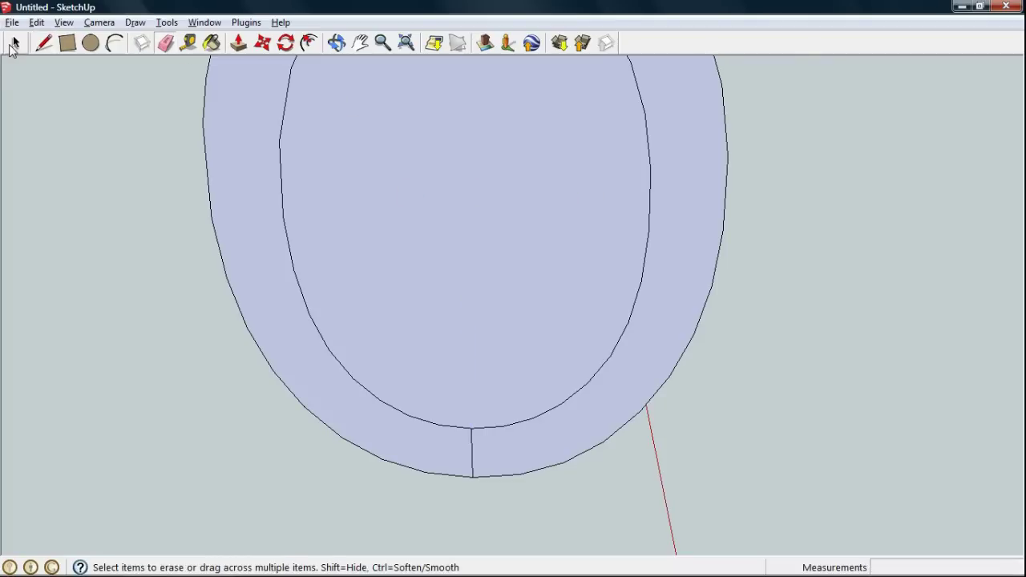
click(14, 44)
click(550, 213)
key(Delete)
Reverse both halves of the blue ring face so their white fronts face outward.
click(223, 220)
shift+click(544, 426)
right_click(543, 426)
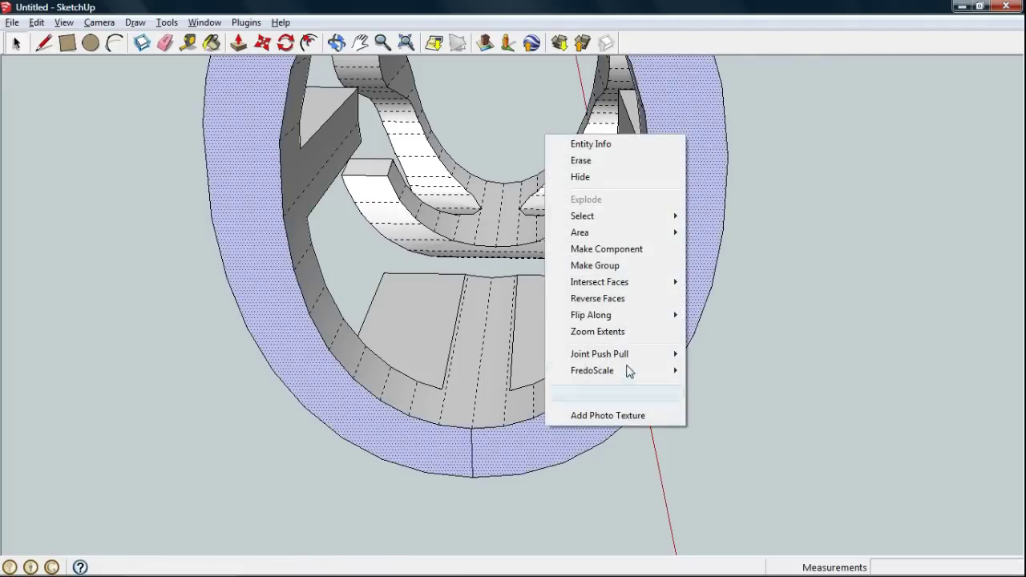
click(638, 298)
middle_drag(708, 309, 462, 340)
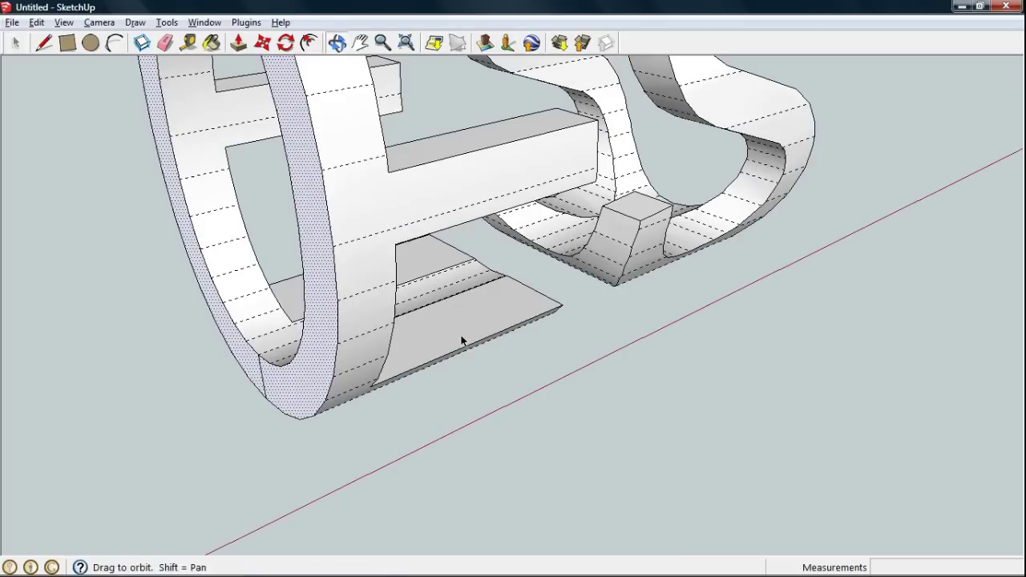
Draw a large rectangle spanning the front of the E and S letters.
click(67, 48)
click(267, 396)
mouse_move(325, 513)
middle_down()
mouse_move(443, 253)
mouse_move(561, 201)
middle_up()
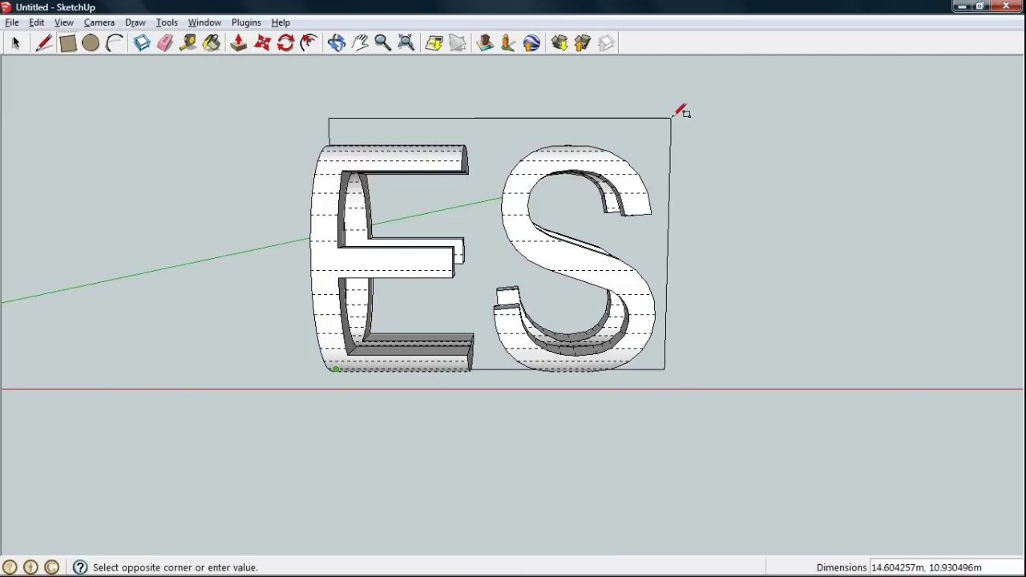
click(675, 125)
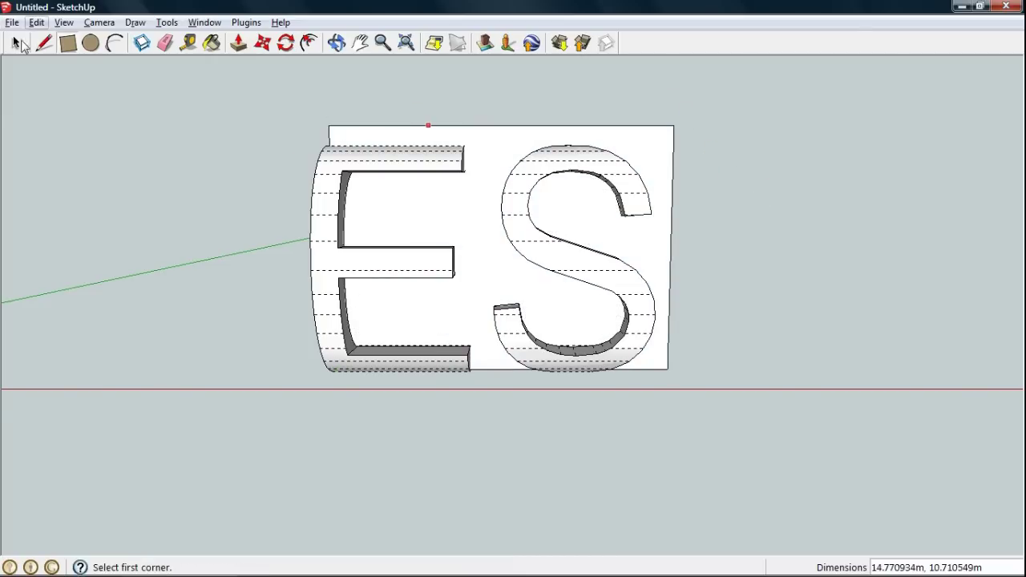
Select the rectangle with the letters and intersect faces with the model.
click(14, 42)
triple_click(483, 149)
right_click(483, 149)
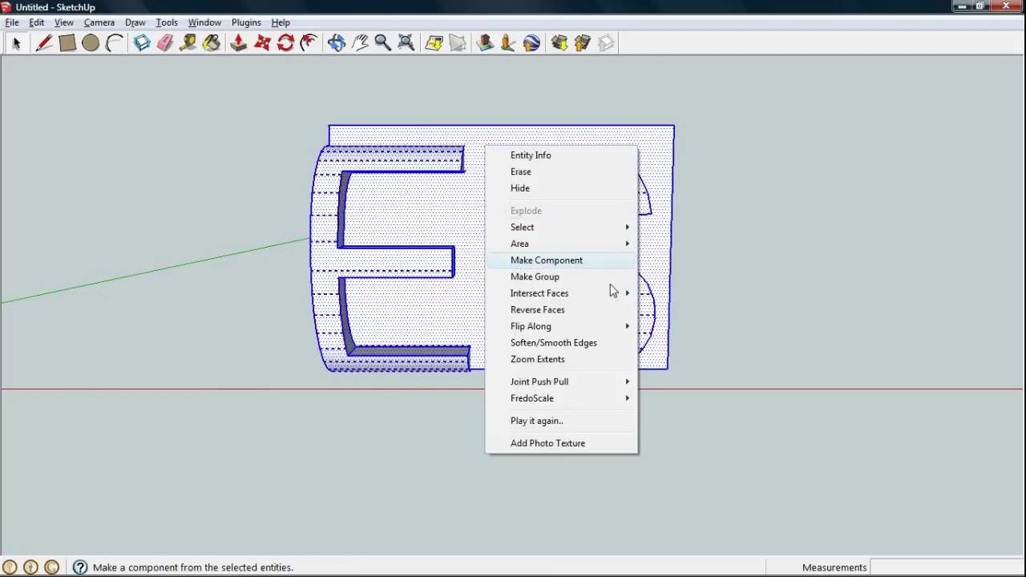
click(714, 295)
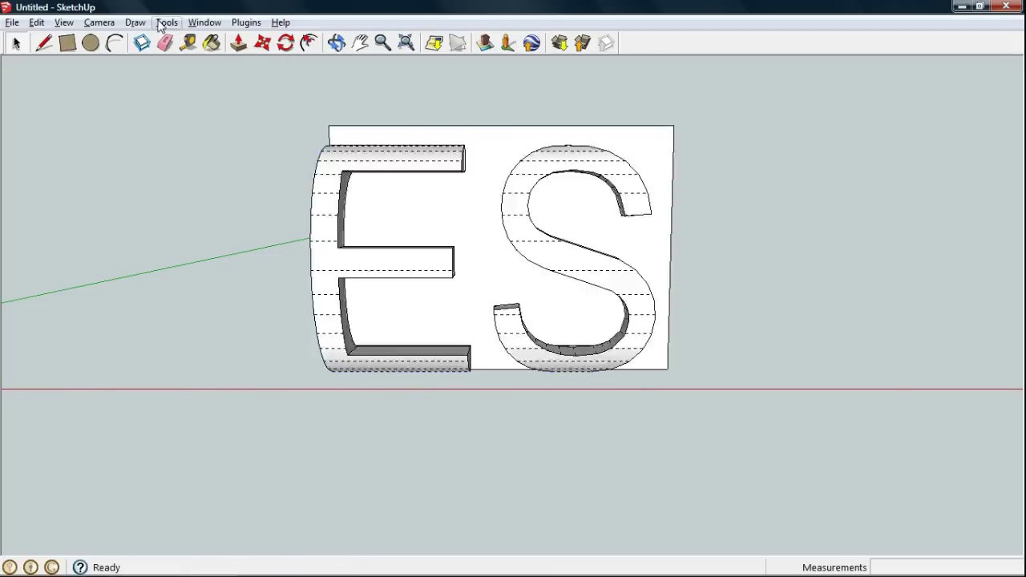
click(99, 23)
mouse_move(134, 72)
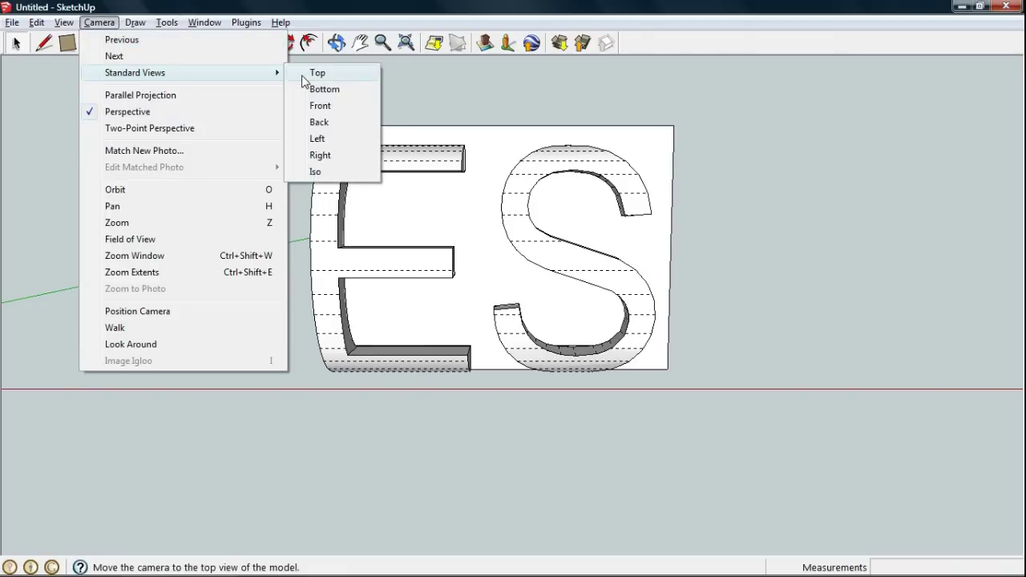
From the Top view, window-select the back halves of the S and E and delete them.
click(304, 74)
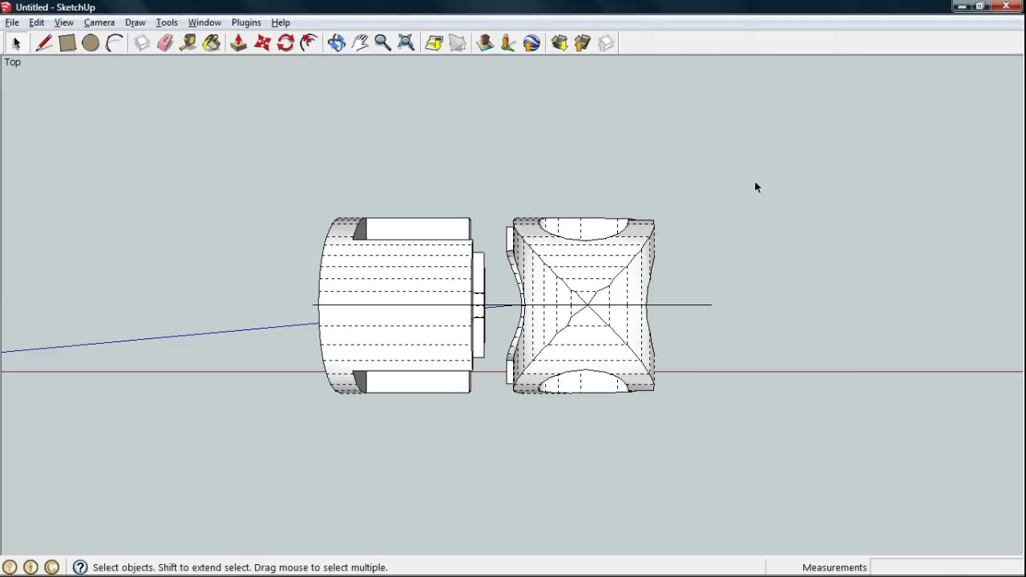
drag(672, 307, 502, 412)
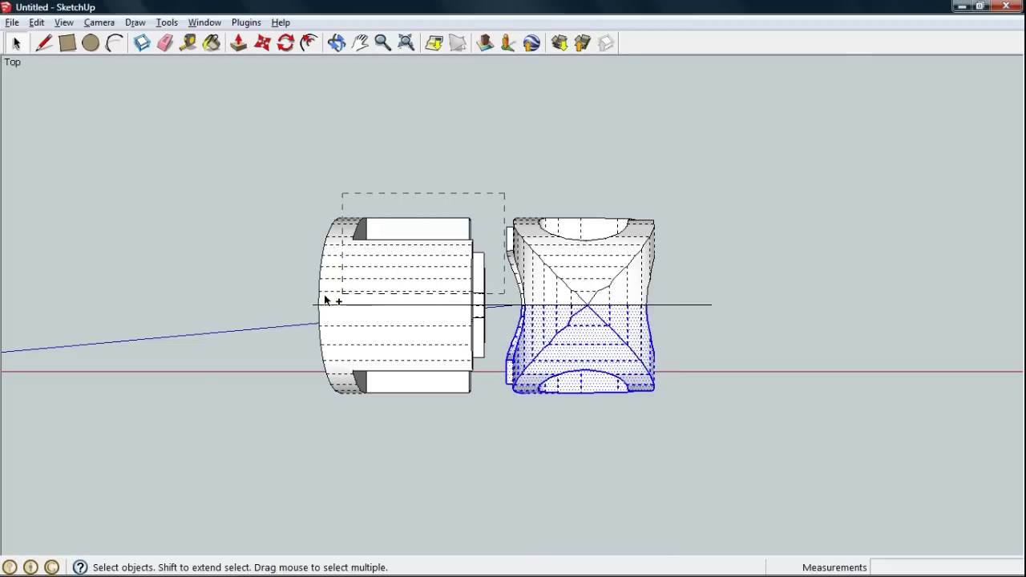
drag(296, 306, 294, 303)
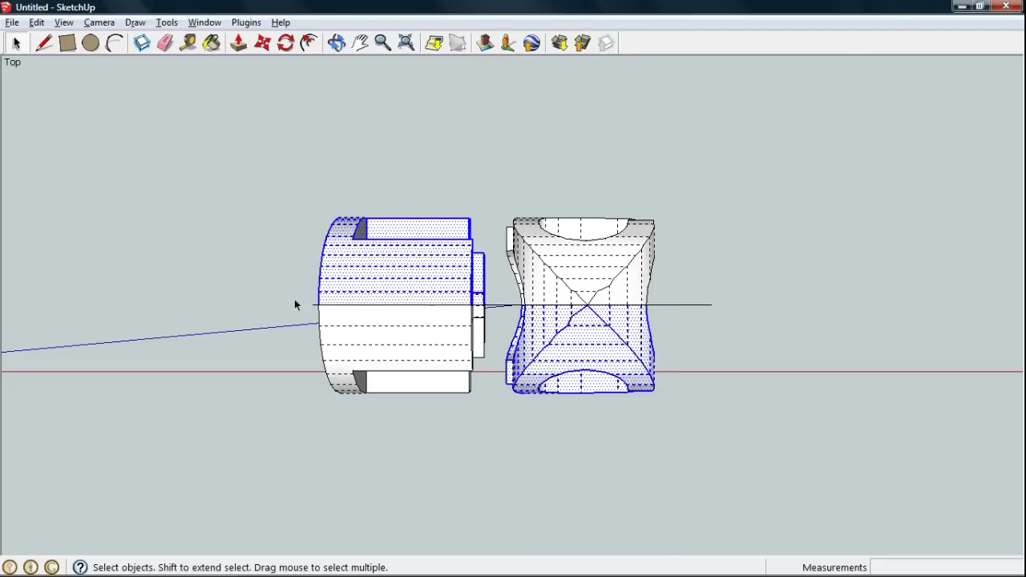
key(Delete)
mouse_move(295, 303)
middle_down()
mouse_move(594, 351)
mouse_move(625, 299)
mouse_move(608, 163)
mouse_move(620, 353)
middle_up()
scroll(620, 358, up, 2)
Zoom in and erase the thin white edge strip along the grey cut face.
scroll(606, 352, up, 2)
scroll(607, 357, up, 2)
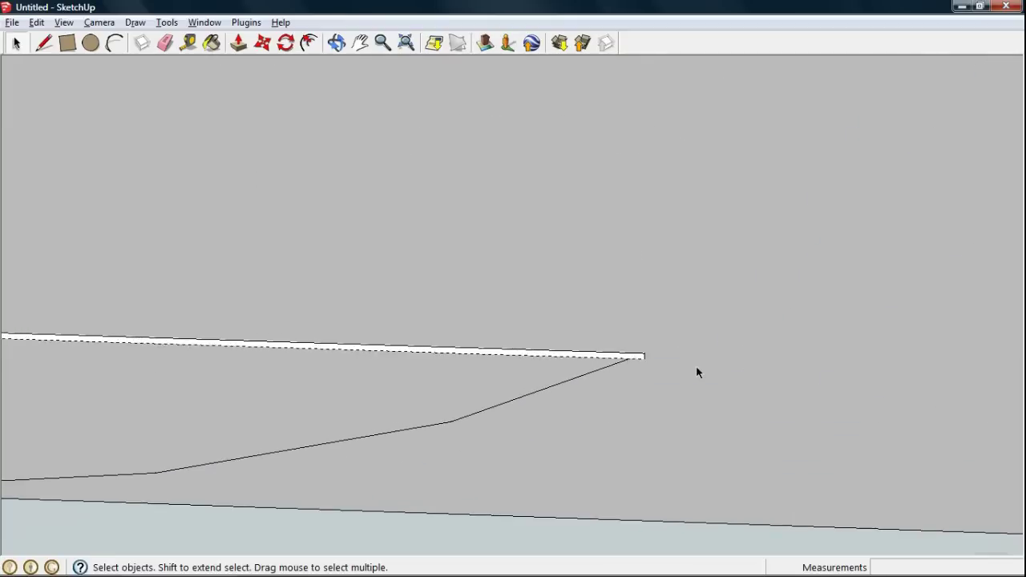
scroll(696, 366, up, 2)
click(170, 42)
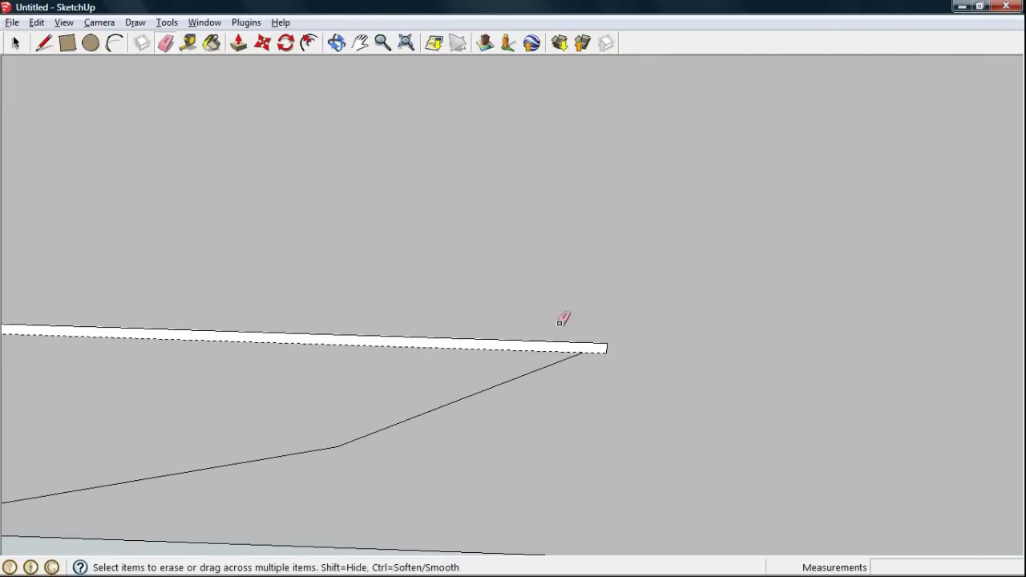
click(610, 350)
scroll(877, 314, down, 2)
scroll(893, 300, down, 2)
scroll(900, 297, down, 2)
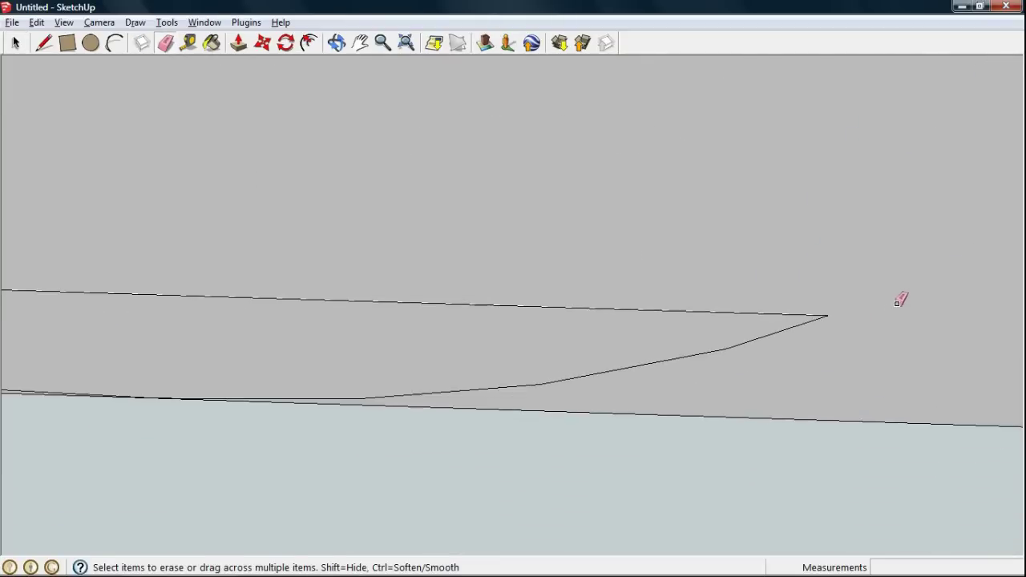
scroll(904, 299, down, 2)
scroll(907, 297, down, 3)
scroll(428, 300, up, 2)
scroll(458, 291, up, 2)
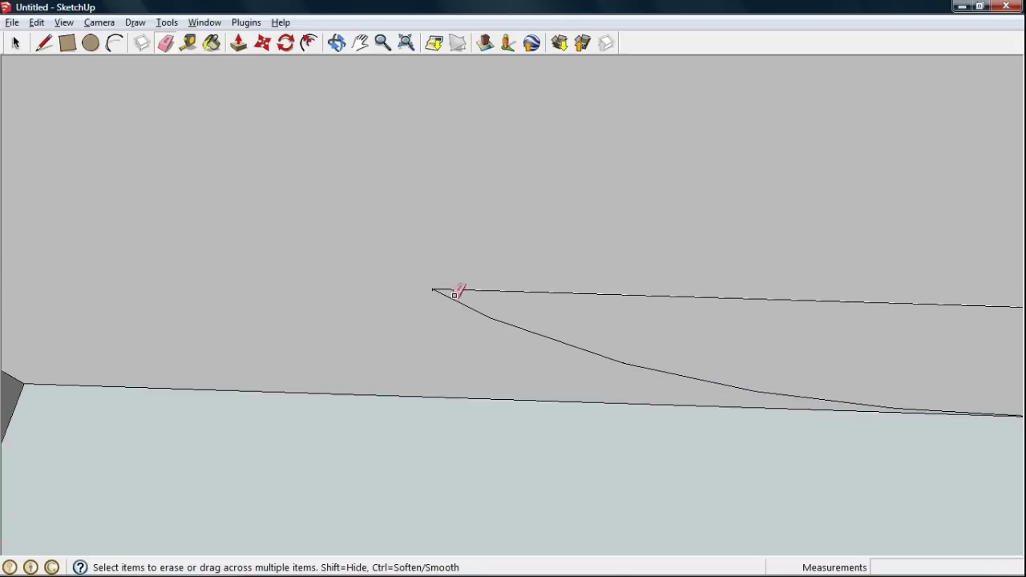
scroll(433, 285, up, 2)
scroll(427, 295, up, 1)
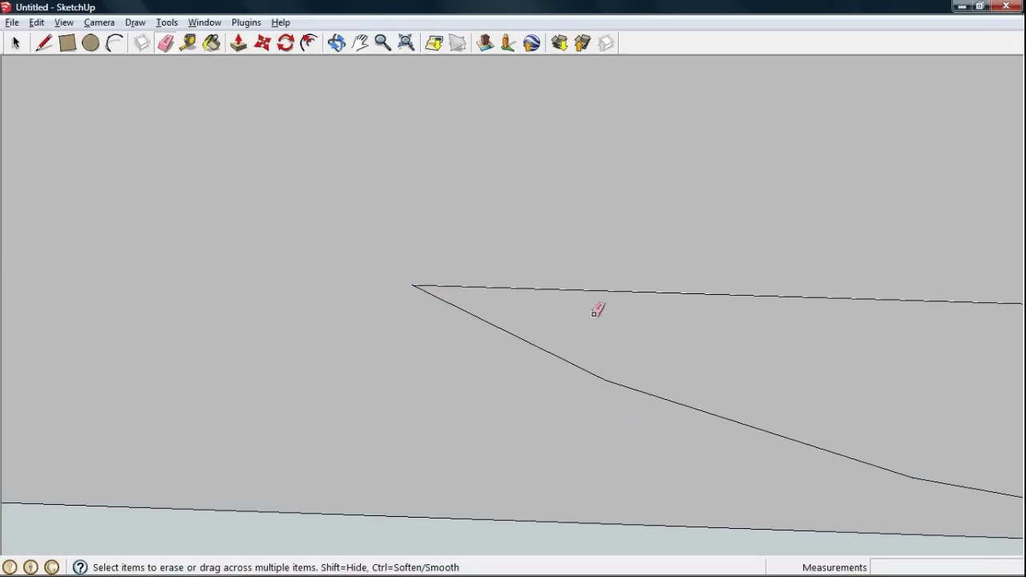
scroll(633, 298, down, 3)
scroll(454, 323, down, 2)
scroll(283, 398, down, 2)
Orbit and zoom around the cut face to check its edges and corners for leftovers.
middle_drag(284, 398, 556, 399)
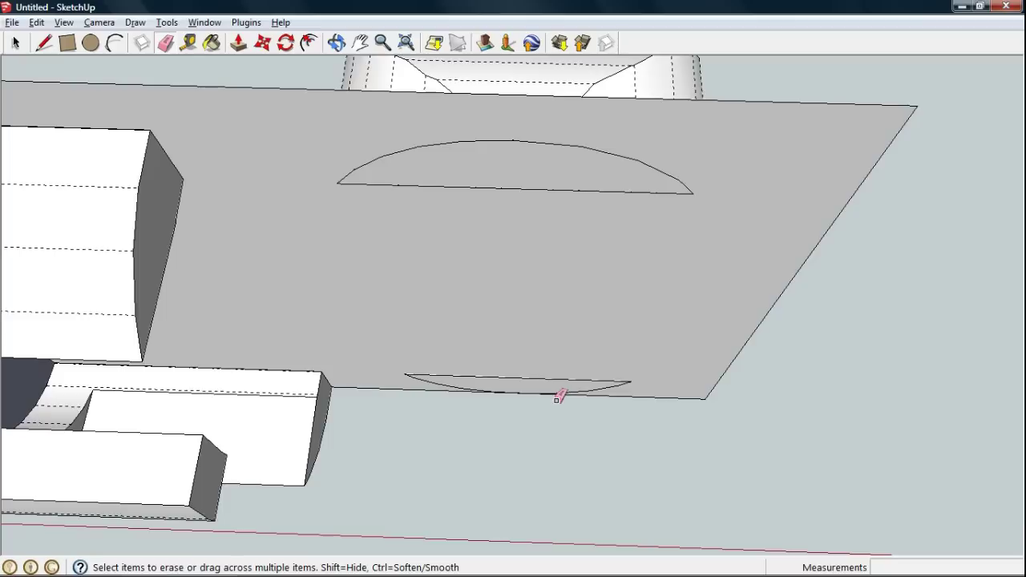
scroll(556, 398, down, 2)
scroll(447, 384, down, 2)
scroll(270, 334, up, 2)
mouse_move(270, 334)
middle_down()
mouse_move(454, 359)
mouse_move(119, 366)
mouse_move(334, 315)
middle_up()
scroll(334, 184, up, 2)
scroll(311, 232, up, 2)
scroll(311, 231, up, 3)
scroll(339, 174, up, 1)
scroll(369, 211, up, 1)
scroll(358, 250, up, 1)
scroll(357, 250, up, 1)
mouse_move(351, 273)
middle_down()
mouse_move(405, 339)
mouse_move(357, 385)
mouse_move(352, 240)
middle_up()
scroll(334, 229, up, 2)
scroll(356, 257, up, 1)
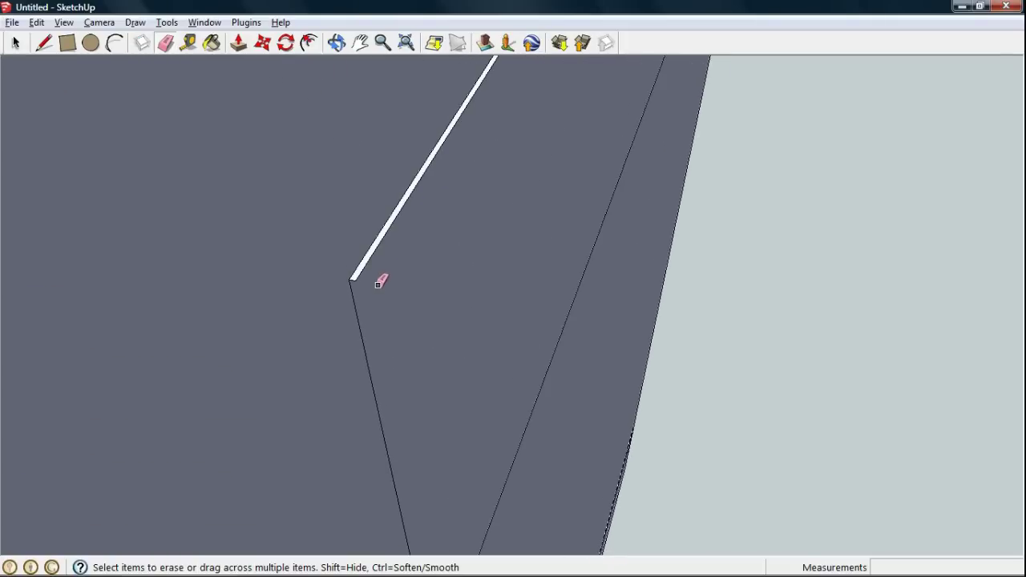
scroll(293, 367, down, 1)
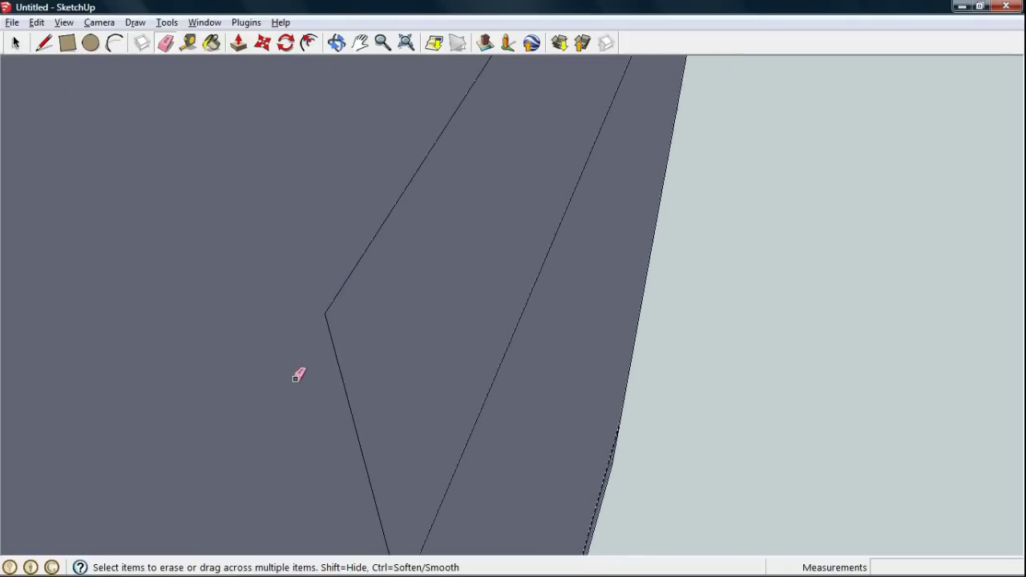
scroll(297, 372, down, 1)
scroll(297, 371, down, 1)
scroll(298, 376, down, 2)
mouse_move(298, 382)
middle_down()
mouse_move(489, 88)
mouse_move(455, 102)
middle_up()
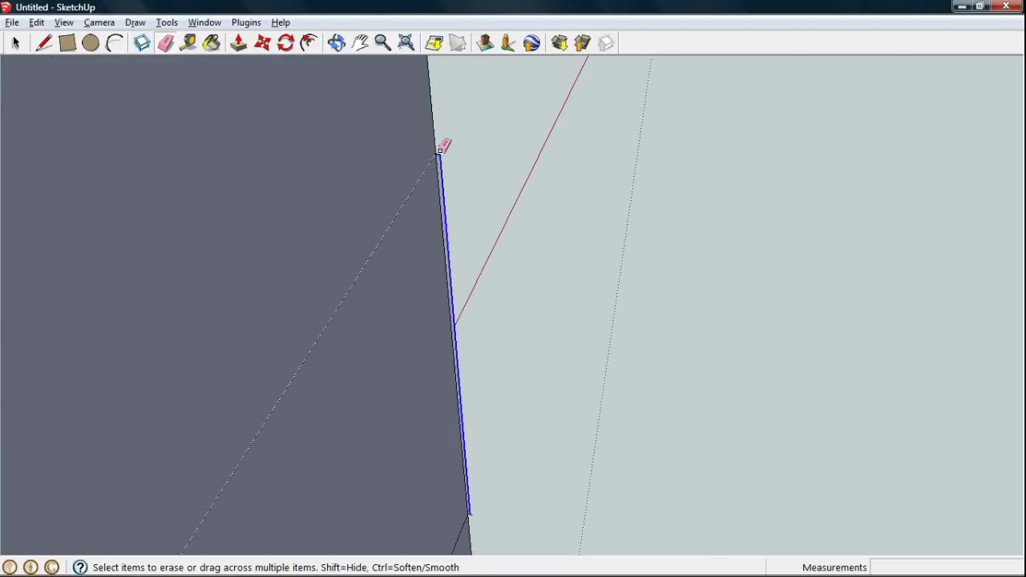
mouse_move(420, 294)
middle_down()
mouse_move(417, 384)
mouse_move(479, 458)
middle_up()
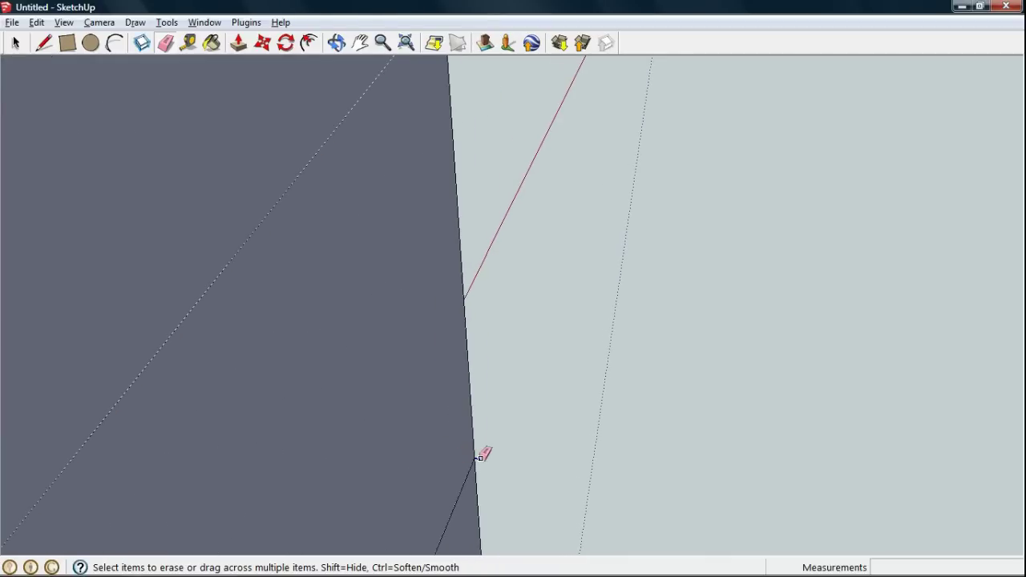
scroll(395, 194, down, 1)
scroll(403, 183, down, 2)
scroll(396, 179, down, 1)
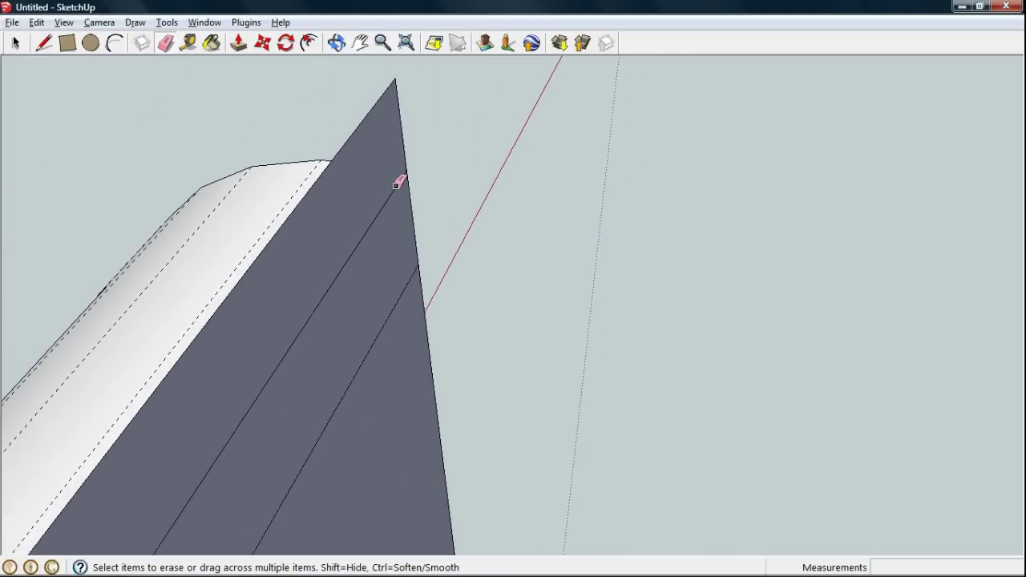
scroll(391, 167, down, 1)
scroll(435, 476, up, 1)
scroll(441, 405, up, 3)
scroll(446, 400, up, 1)
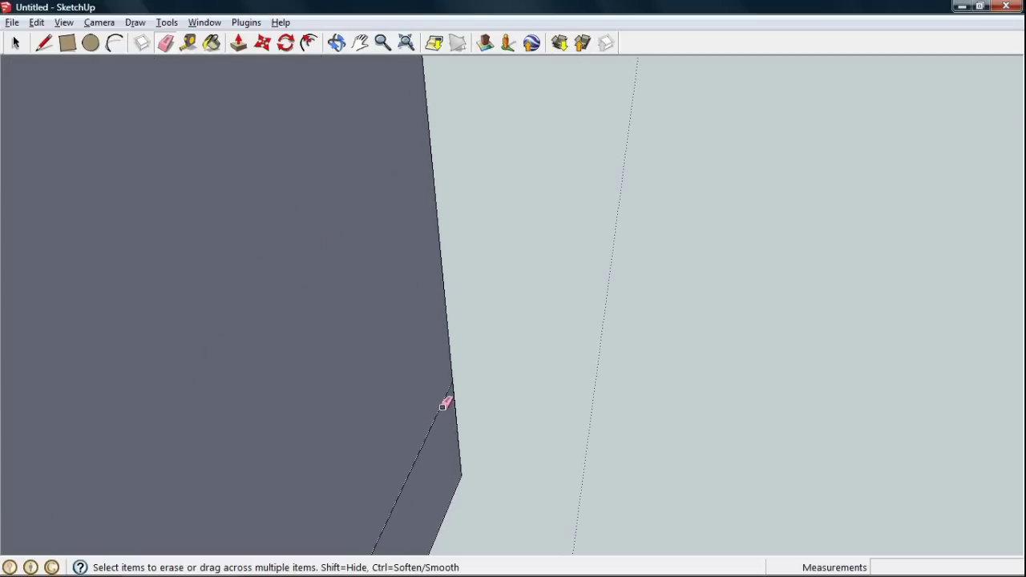
scroll(444, 390, up, 1)
scroll(451, 382, up, 1)
scroll(458, 366, up, 1)
scroll(473, 365, up, 1)
scroll(489, 360, up, 1)
scroll(497, 336, up, 1)
scroll(510, 309, up, 1)
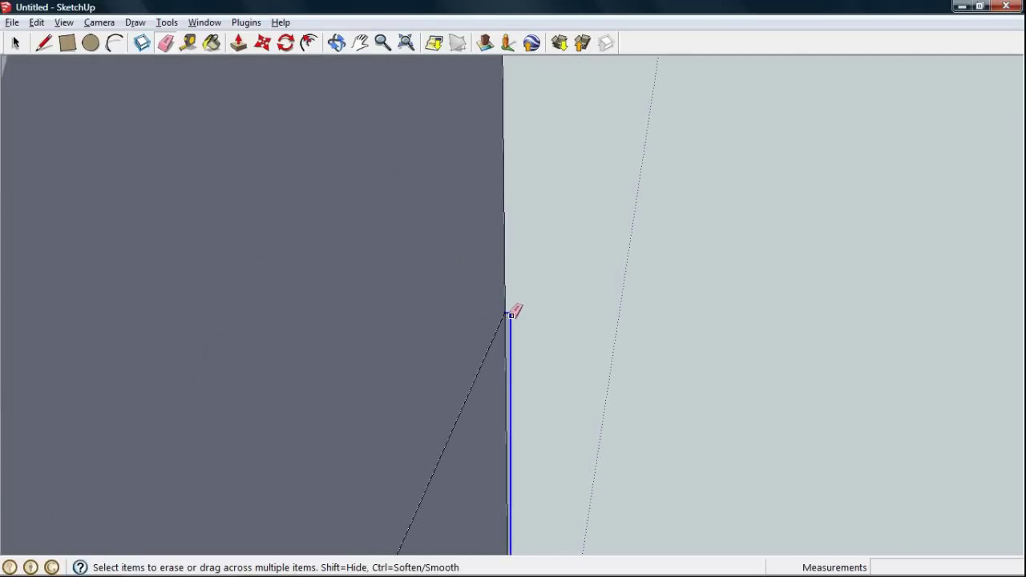
mouse_move(459, 249)
middle_down()
mouse_move(485, 403)
mouse_move(457, 121)
mouse_move(476, 360)
mouse_move(460, 438)
mouse_move(482, 530)
middle_up()
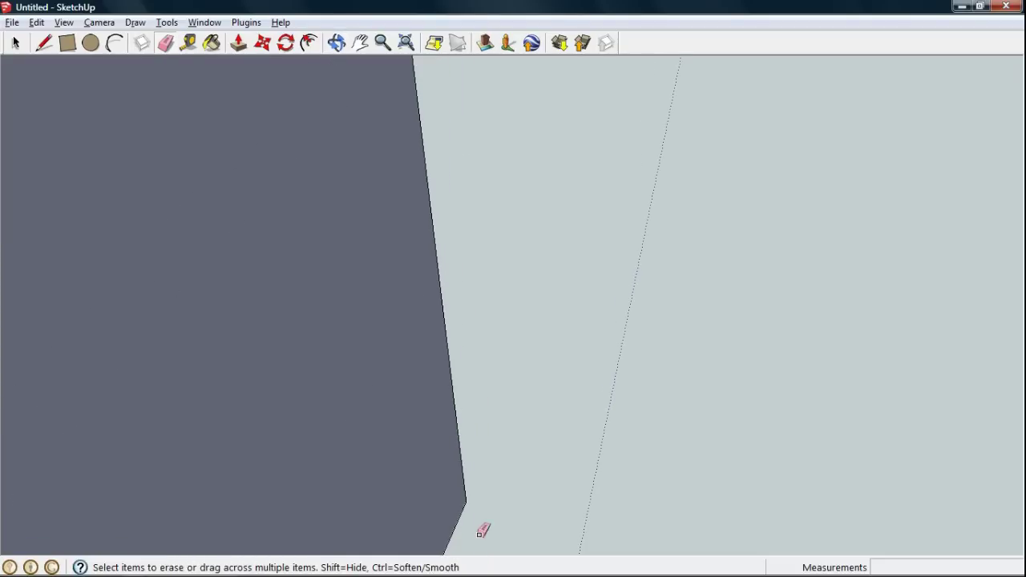
scroll(467, 497, up, 2)
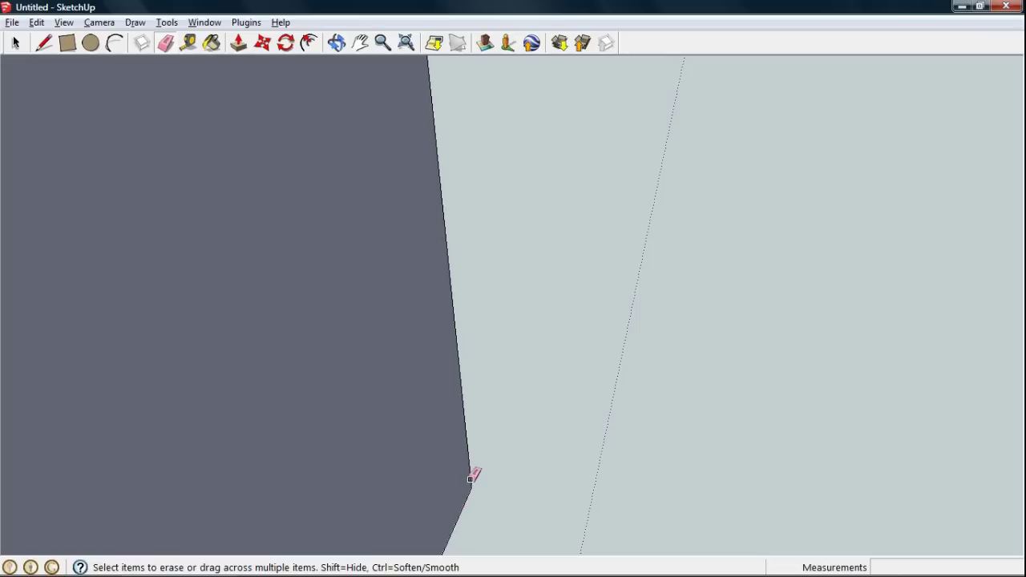
scroll(473, 520, down, 2)
scroll(478, 497, down, 2)
mouse_move(478, 492)
middle_down()
mouse_move(414, 382)
mouse_move(344, 363)
mouse_move(242, 291)
mouse_move(328, 323)
mouse_move(69, 341)
mouse_move(550, 401)
middle_up()
scroll(675, 414, down, 1)
scroll(873, 458, down, 2)
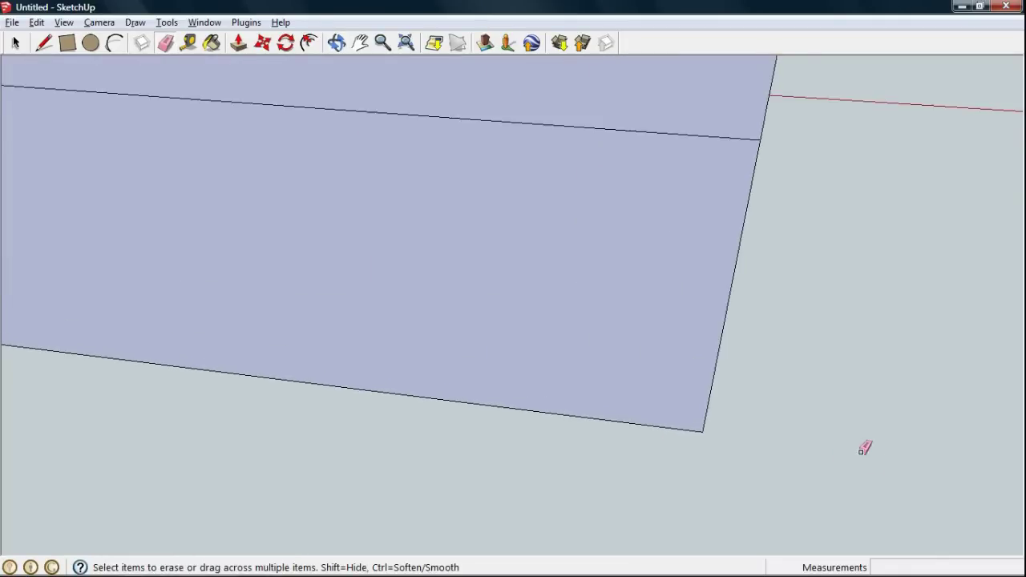
scroll(864, 449, down, 1)
scroll(864, 448, down, 2)
scroll(229, 337, up, 1)
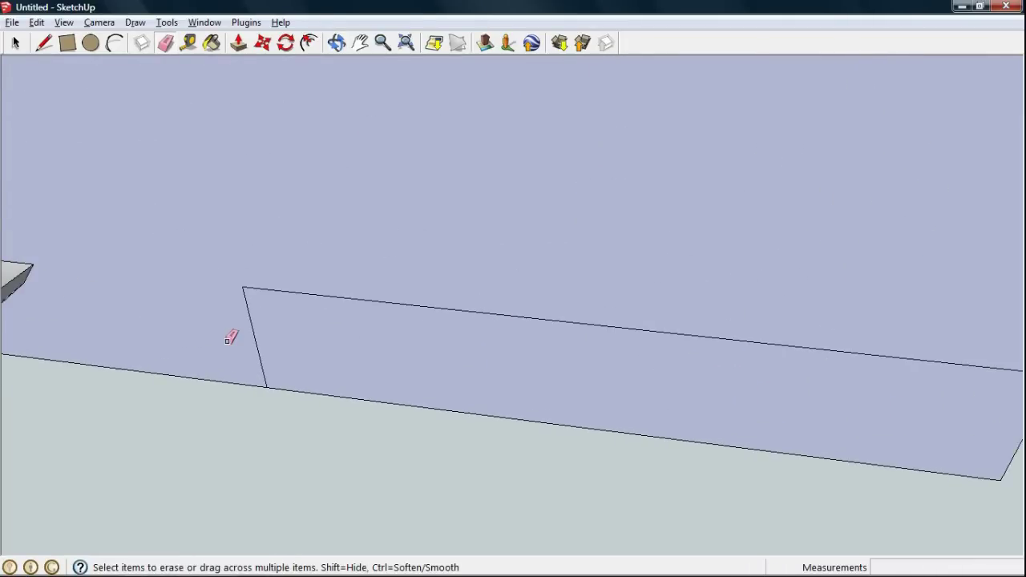
scroll(268, 213, up, 1)
scroll(278, 264, up, 1)
scroll(544, 349, down, 1)
scroll(681, 425, down, 1)
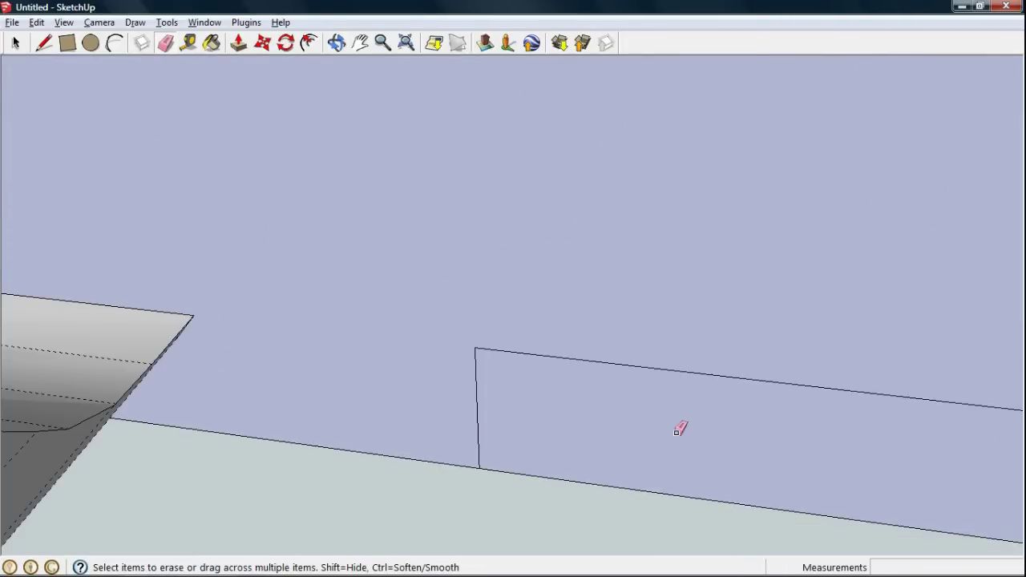
scroll(681, 426, down, 2)
scroll(591, 447, down, 2)
scroll(410, 460, down, 2)
scroll(409, 461, down, 2)
mouse_move(421, 257)
middle_down()
mouse_move(408, 378)
mouse_move(697, 289)
mouse_move(708, 273)
middle_up()
scroll(644, 280, up, 2)
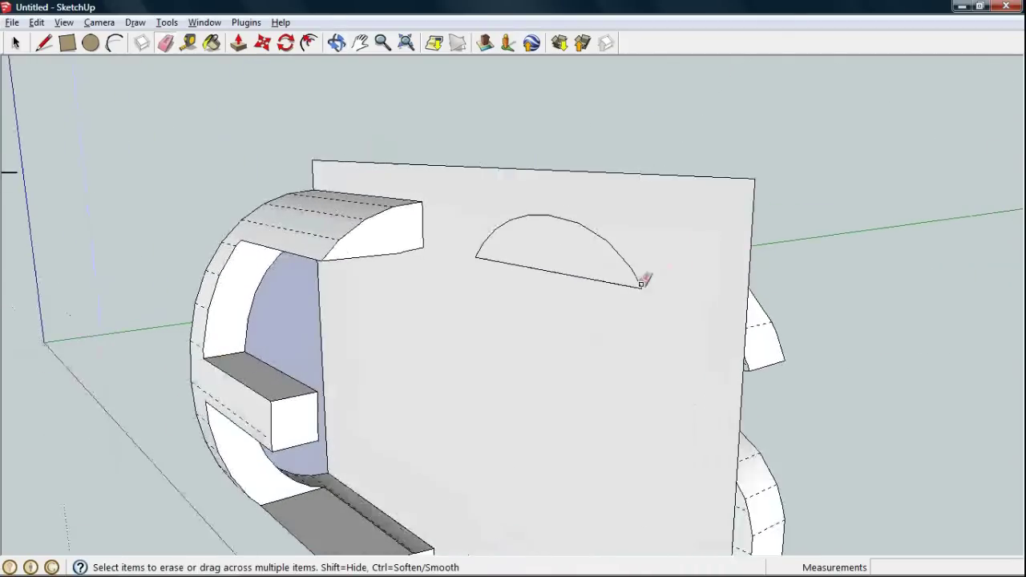
scroll(650, 273, up, 2)
scroll(655, 291, up, 3)
mouse_move(655, 290)
middle_down()
mouse_move(508, 252)
mouse_move(831, 332)
middle_up()
key(e)
scroll(687, 286, down, 1)
scroll(597, 242, down, 2)
scroll(597, 242, down, 2)
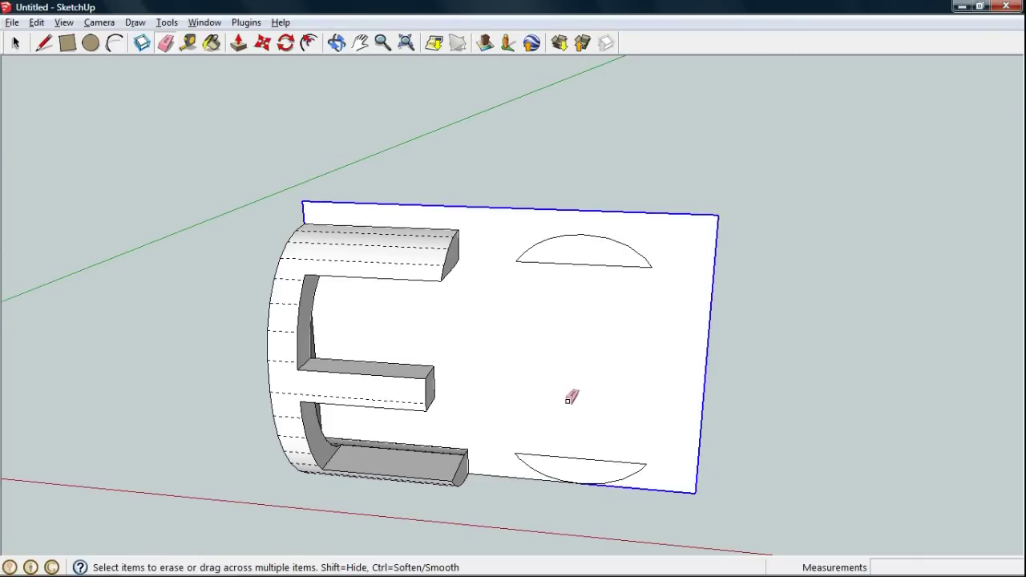
key(Delete)
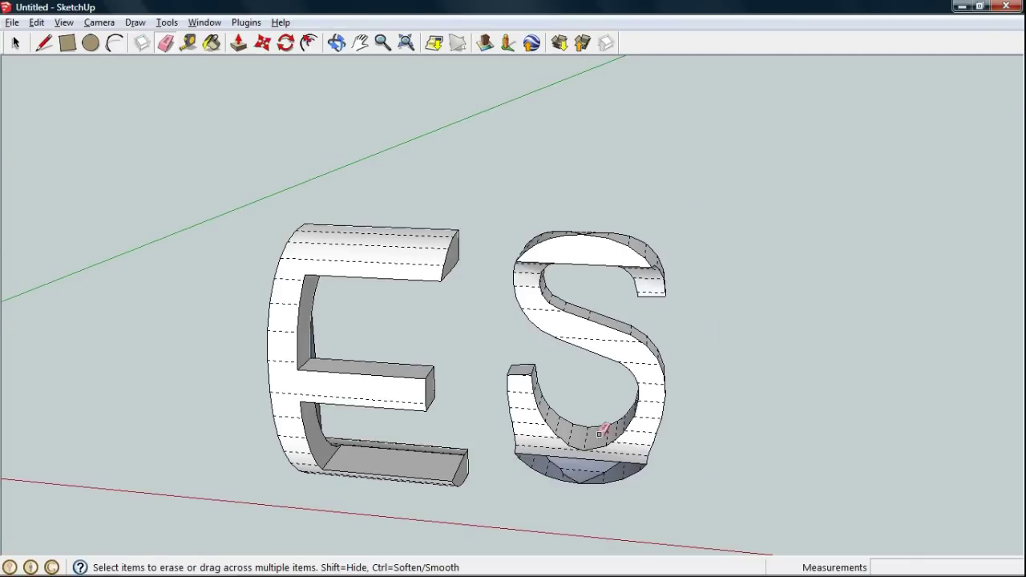
Draw a line across the S's open bottom to close it with a flat face.
scroll(571, 476, up, 2)
middle_drag(300, 297, 409, 316)
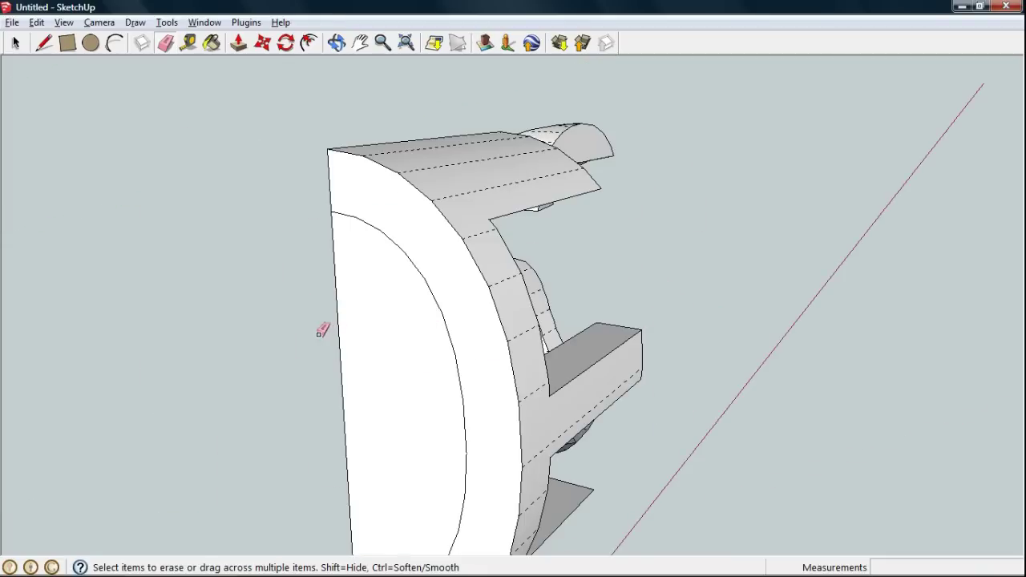
middle_drag(320, 318, 581, 362)
scroll(668, 467, up, 1)
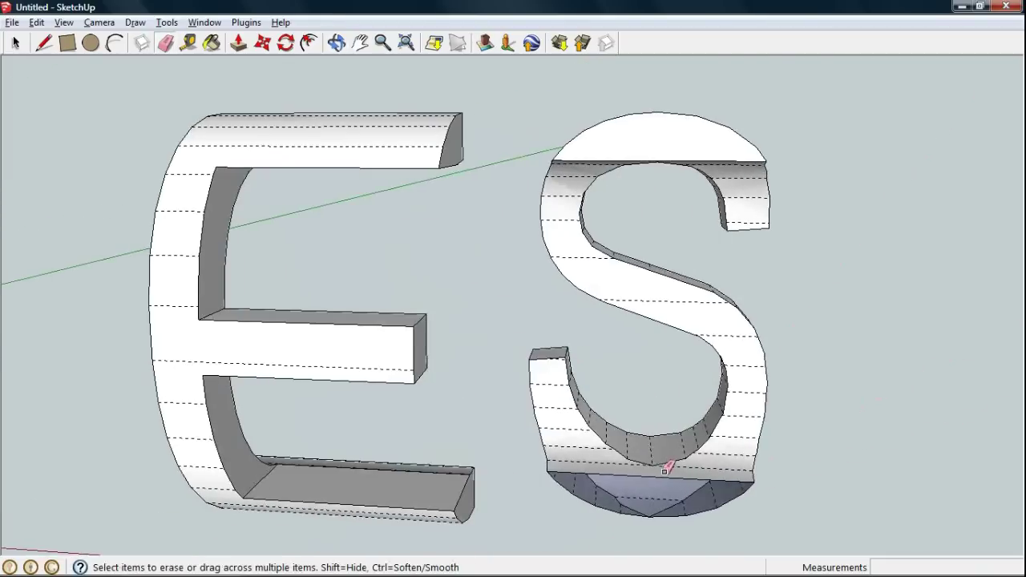
scroll(652, 498, up, 3)
scroll(652, 499, up, 2)
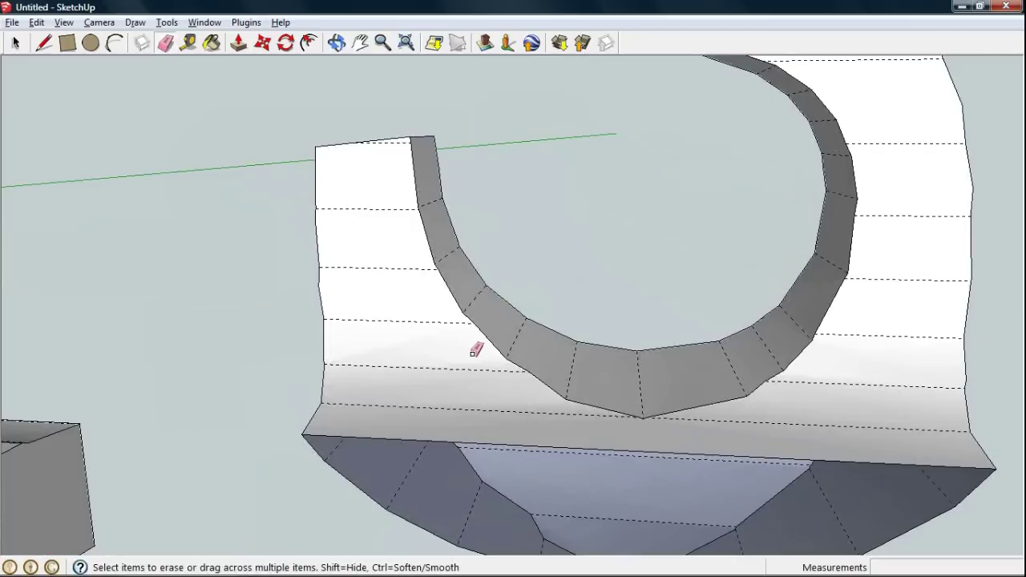
key(l)
click(301, 434)
middle_drag(403, 332, 552, 492)
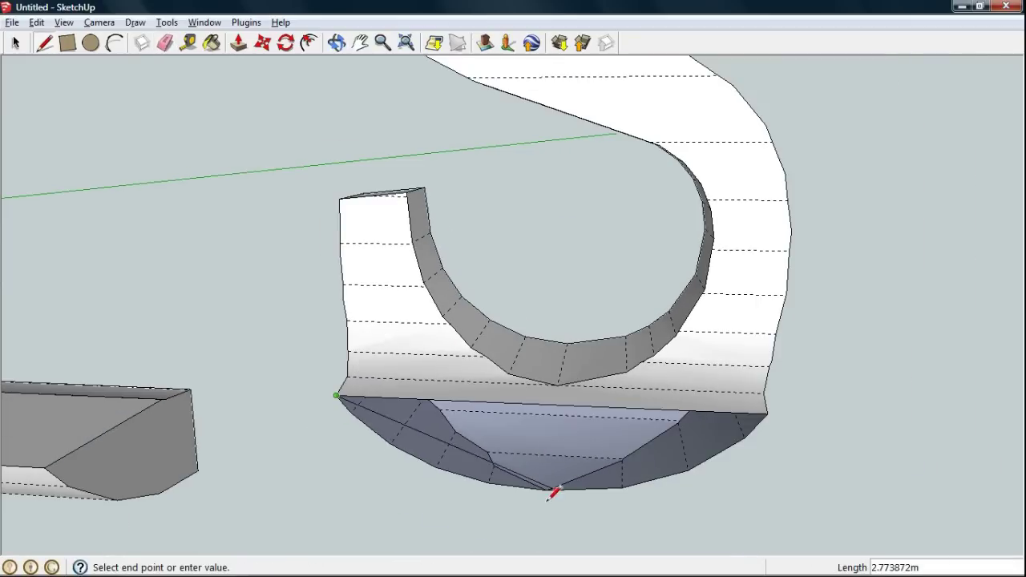
click(547, 489)
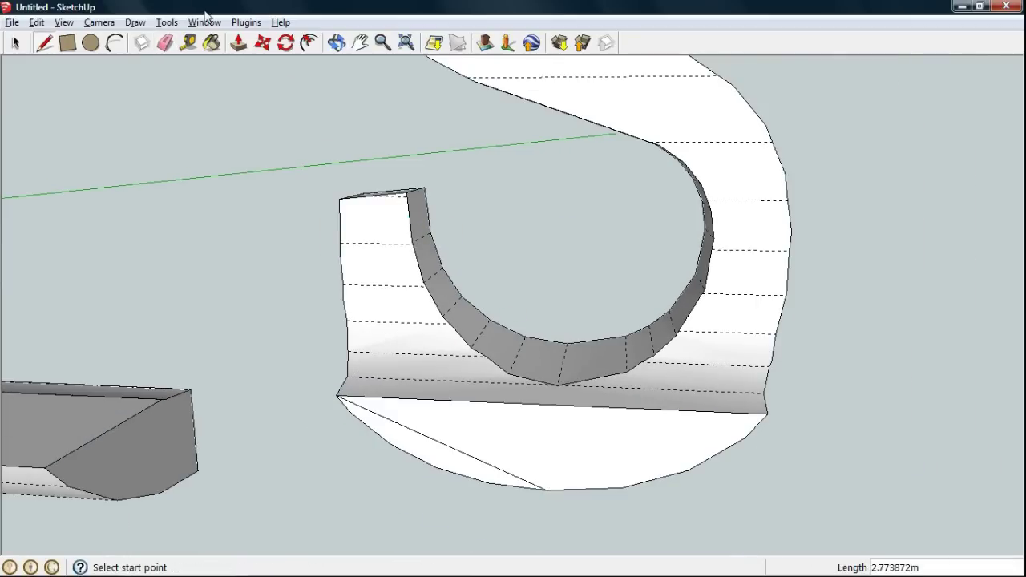
Erase the leftover diagonal edge on the S's underside.
click(164, 44)
click(519, 454)
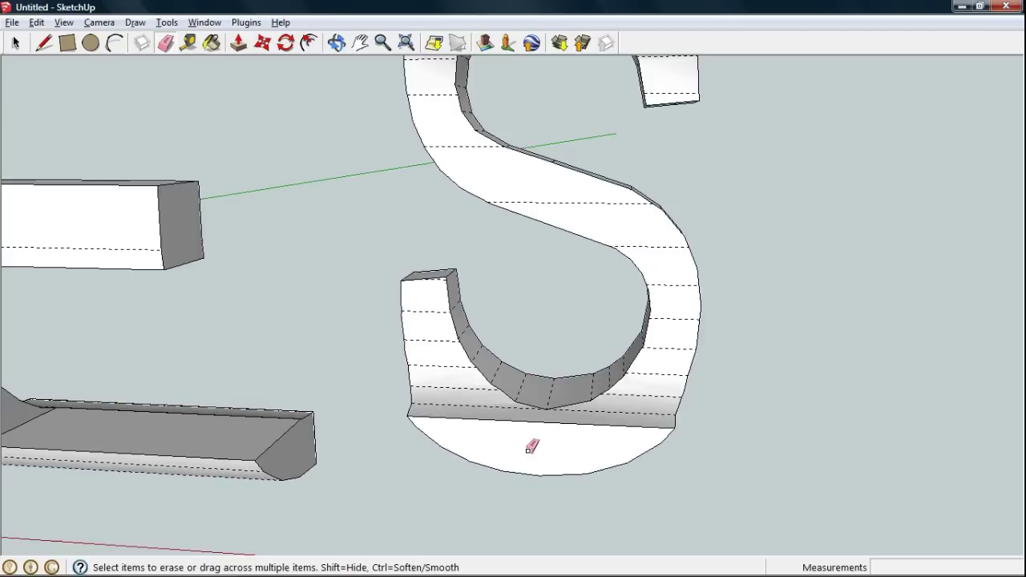
scroll(513, 445, down, 6)
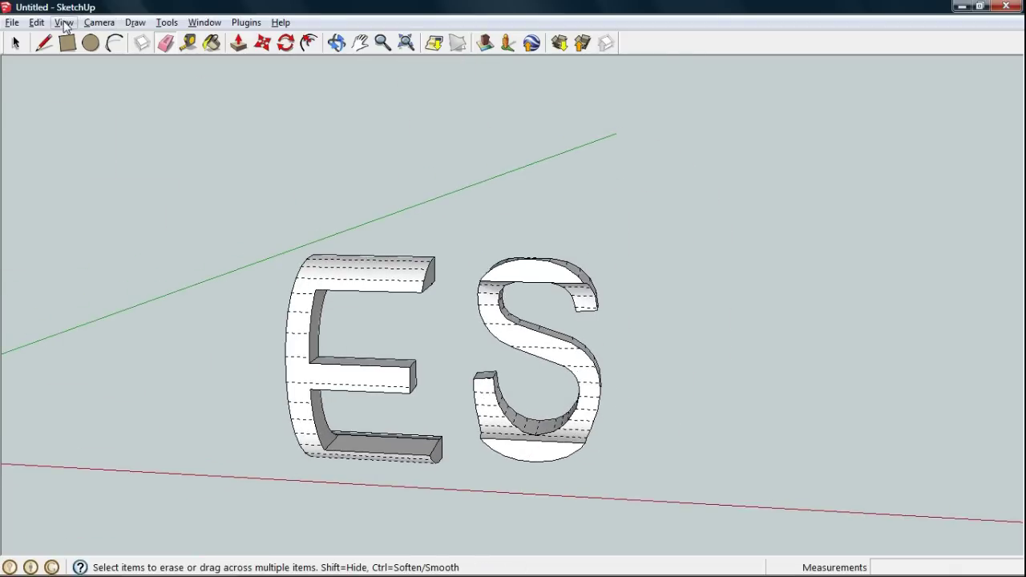
Turn off Hidden Geometry so the dashed hidden edges disappear.
click(64, 25)
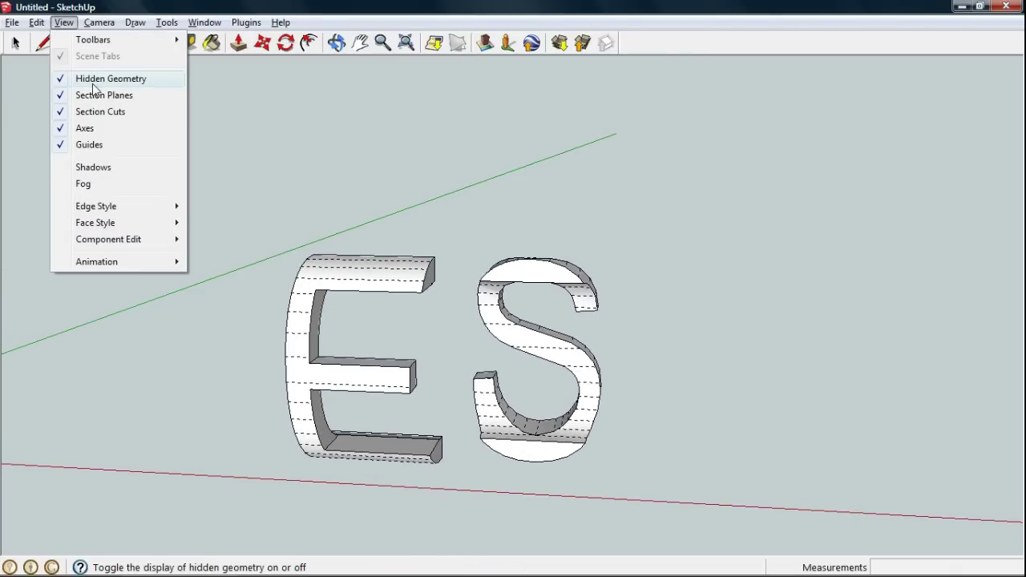
click(93, 79)
mouse_move(350, 279)
middle_down()
mouse_move(778, 315)
mouse_move(828, 302)
middle_up()
Reverse the E's inverted top face so its white side faces outward.
key(space)
click(605, 268)
right_click(626, 483)
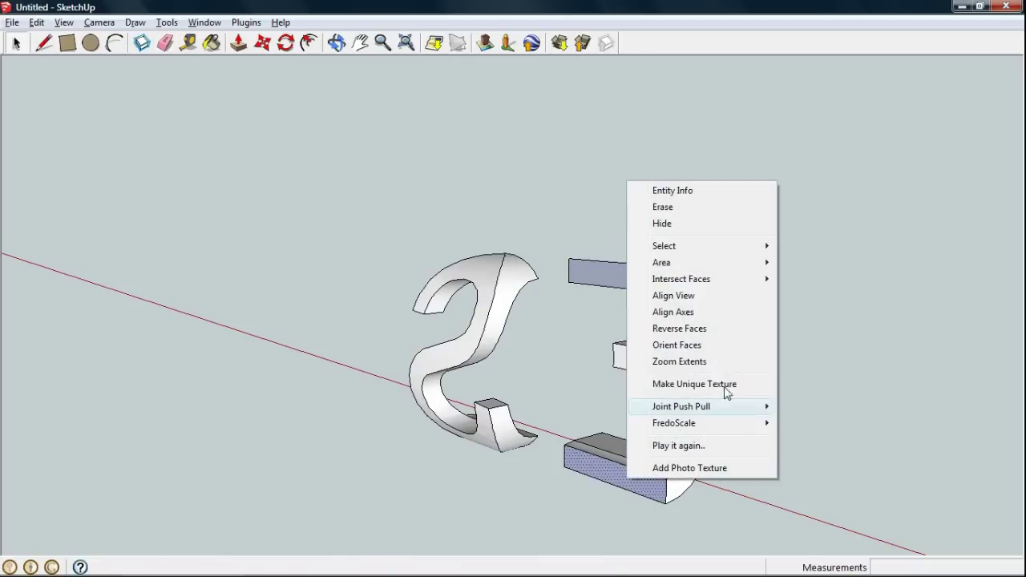
click(713, 330)
mouse_move(522, 313)
middle_down()
mouse_move(812, 397)
mouse_move(642, 275)
middle_up()
right_click(642, 263)
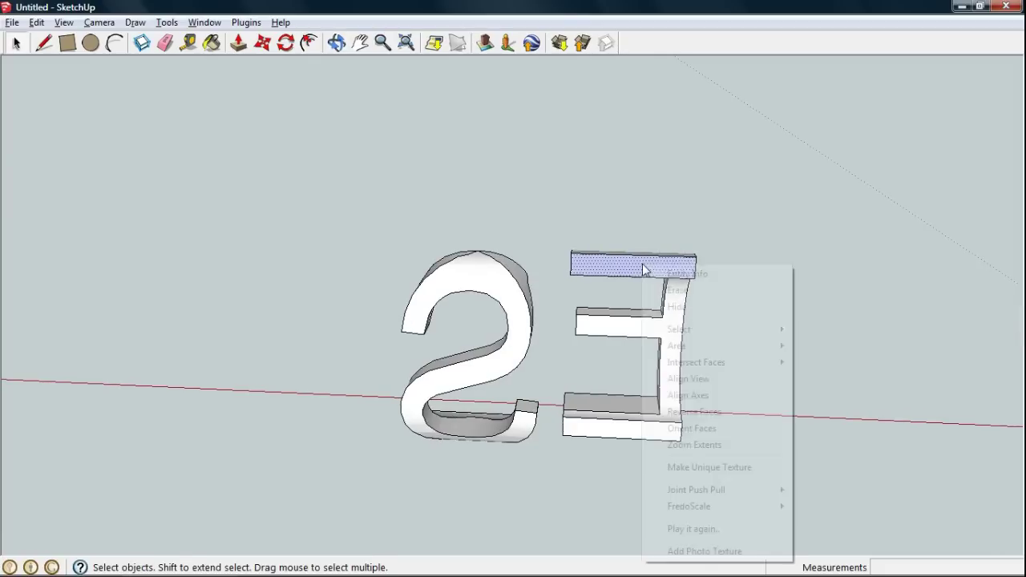
click(730, 414)
mouse_move(525, 338)
middle_down()
mouse_move(665, 380)
mouse_move(278, 409)
mouse_move(504, 344)
mouse_move(633, 259)
mouse_move(551, 385)
mouse_move(627, 246)
middle_up()
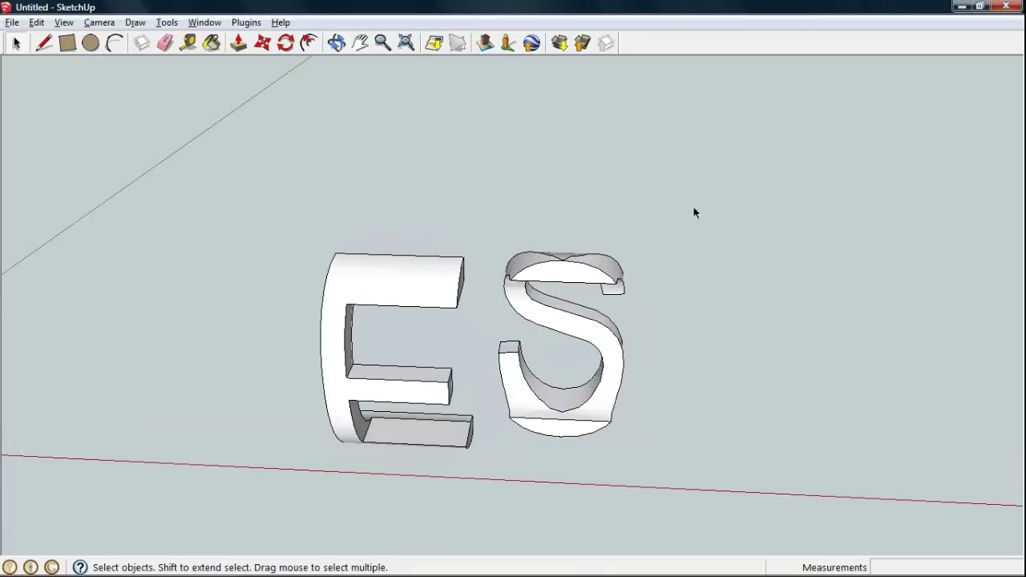
Select the E and S letters and move them by the E's corner to beside the Y.
drag(226, 520, 274, 484)
key(m)
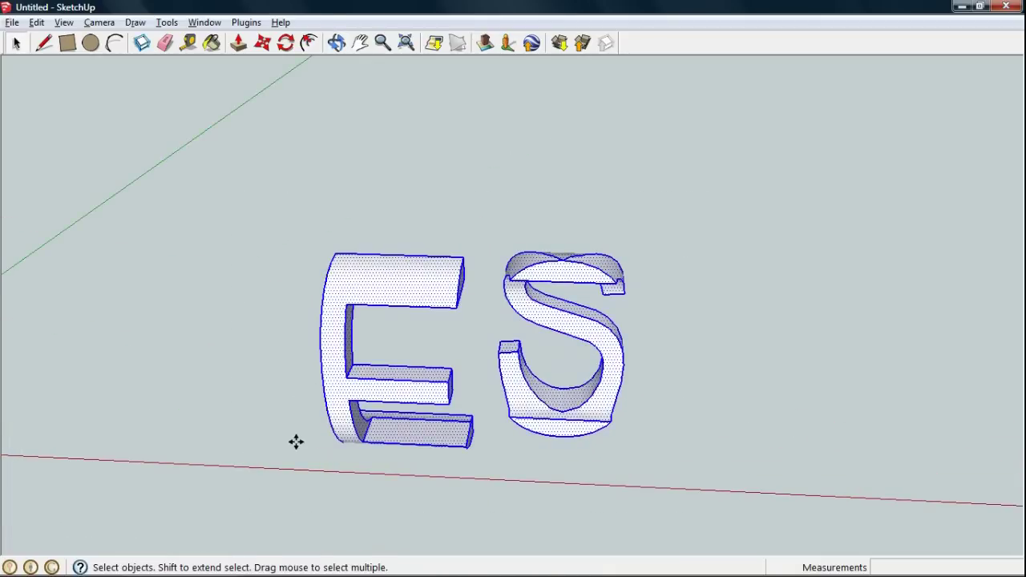
click(334, 251)
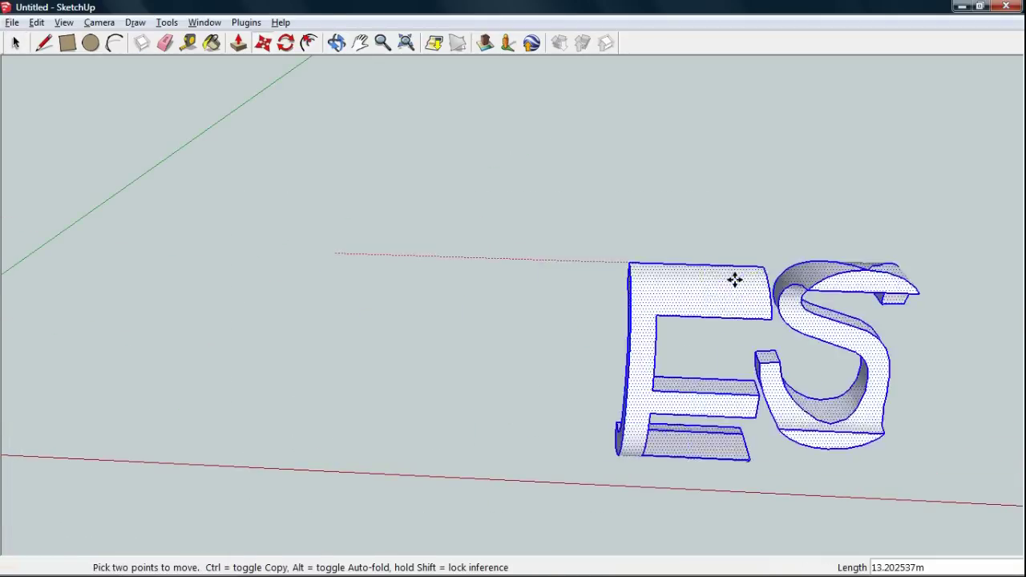
scroll(249, 293, up, 3)
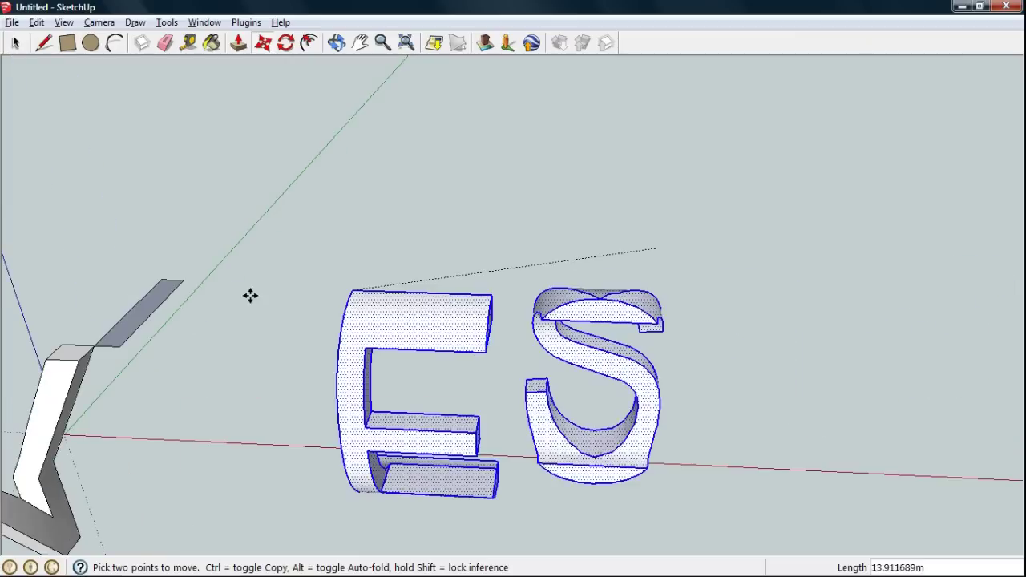
click(176, 281)
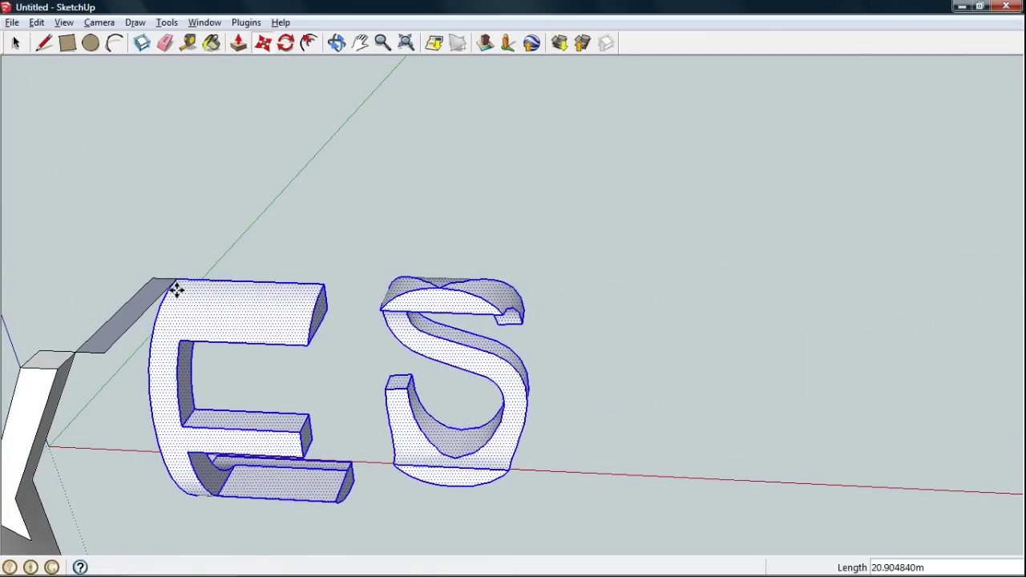
Switch to the Eraser and orbit to a frontal view of the whole word YES.
click(164, 42)
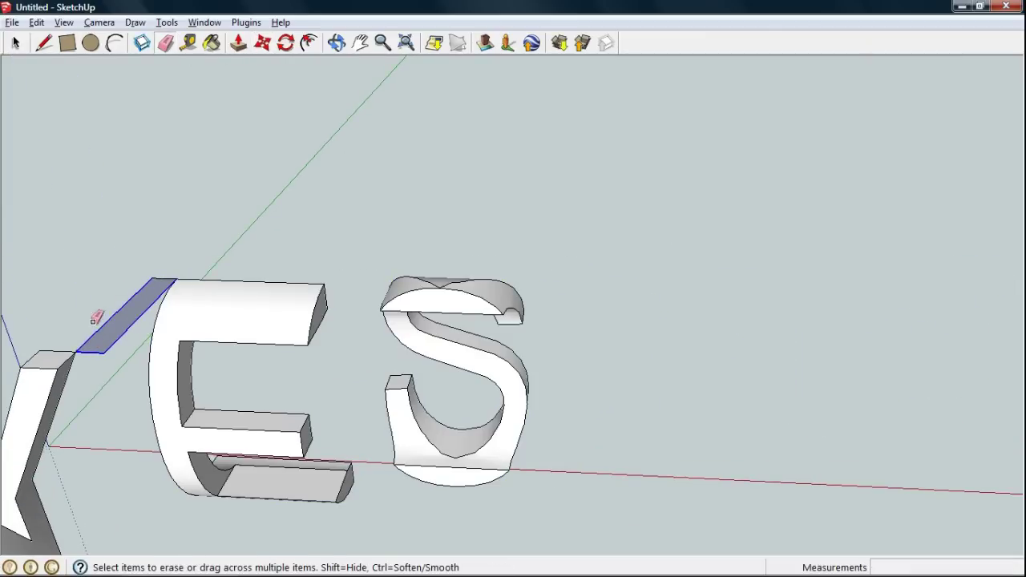
mouse_move(519, 247)
middle_down()
mouse_move(540, 245)
mouse_move(335, 322)
middle_up()
middle_drag(484, 339, 521, 232)
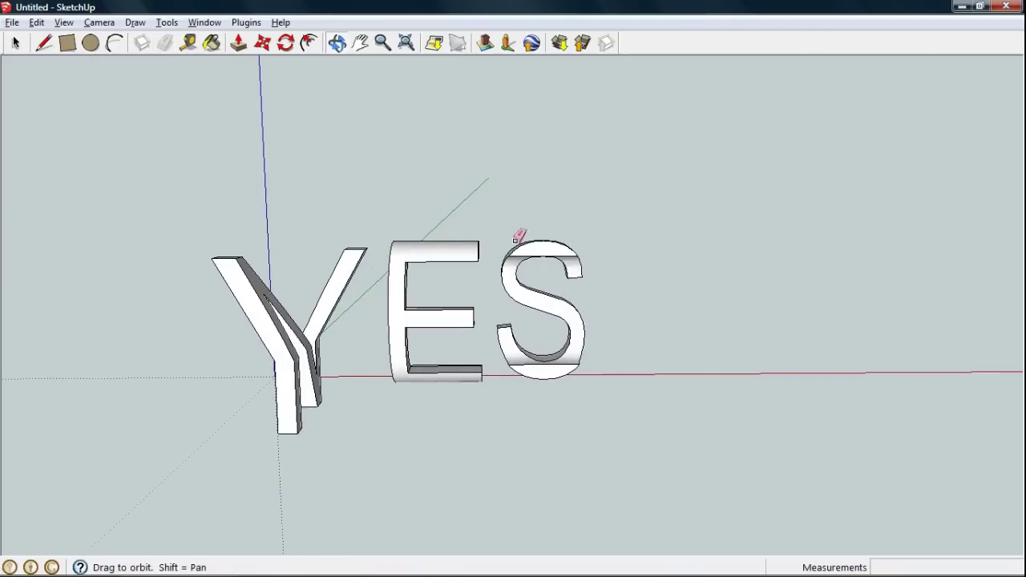
Switch to the front standard view, then the right view, orbiting slightly around NO.
click(100, 22)
mouse_move(135, 73)
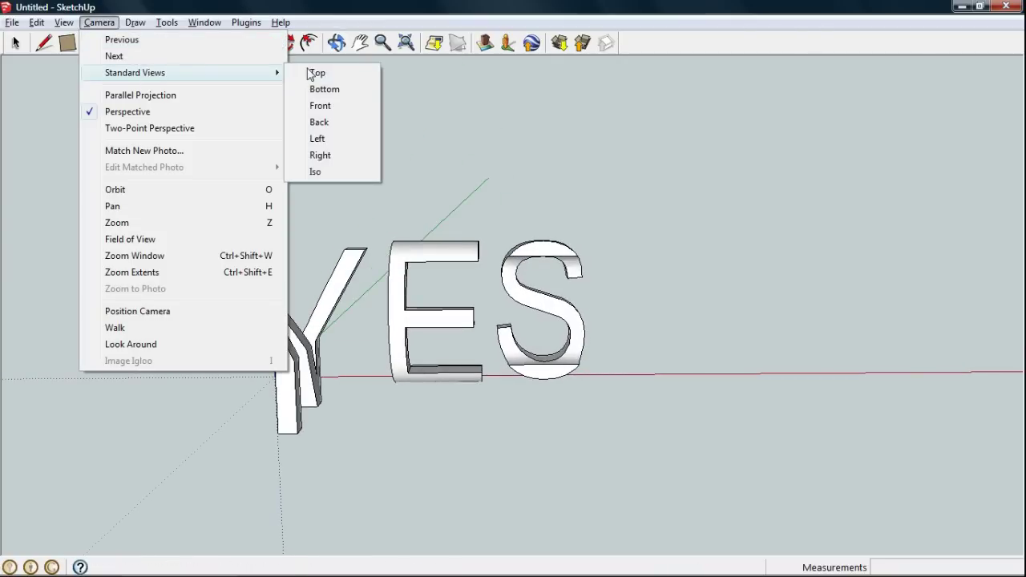
click(345, 110)
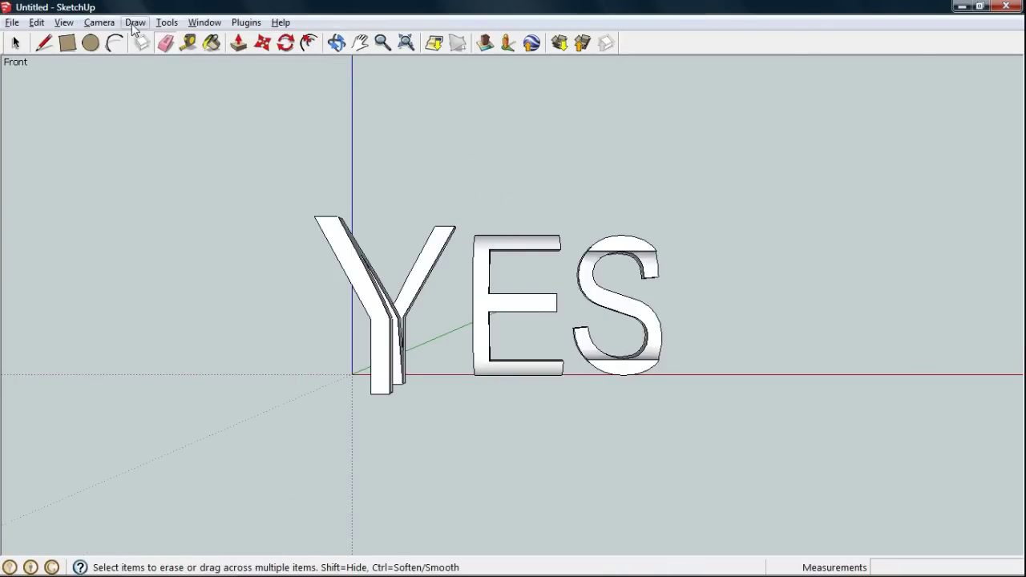
click(99, 23)
mouse_move(134, 72)
click(350, 160)
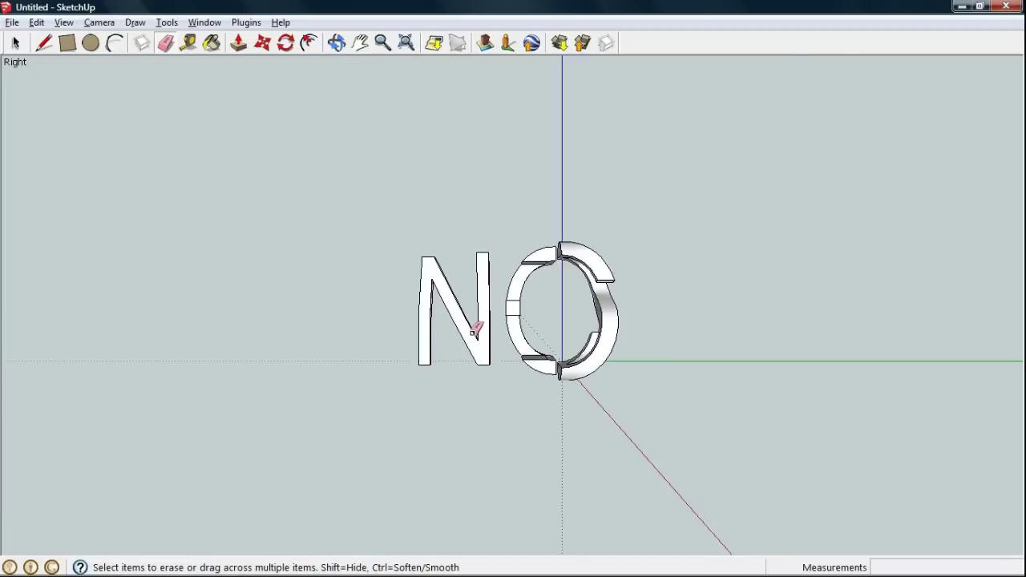
middle_drag(507, 323, 492, 322)
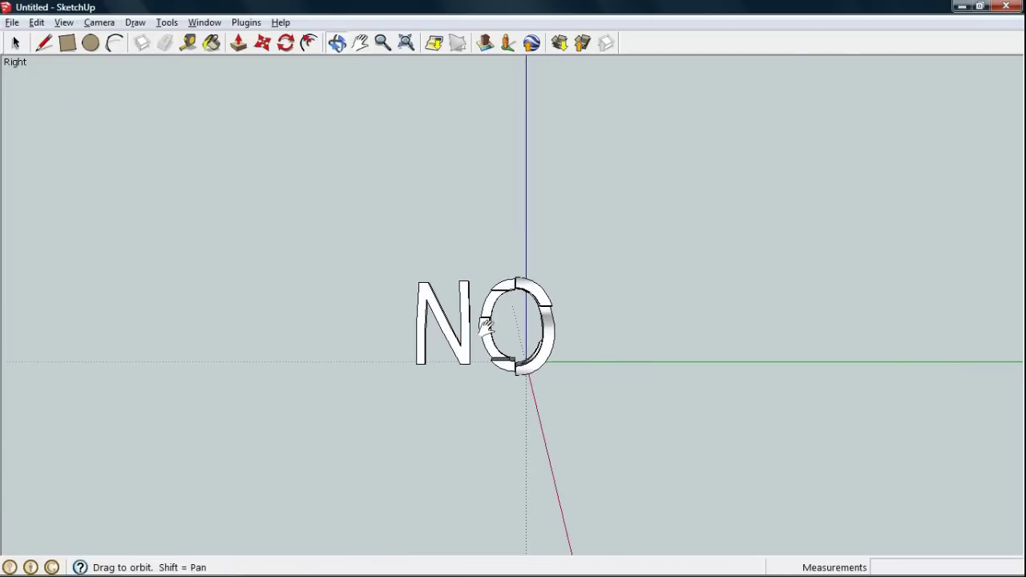
Return to the front view, then finish on the right view showing NO.
click(100, 22)
mouse_move(134, 72)
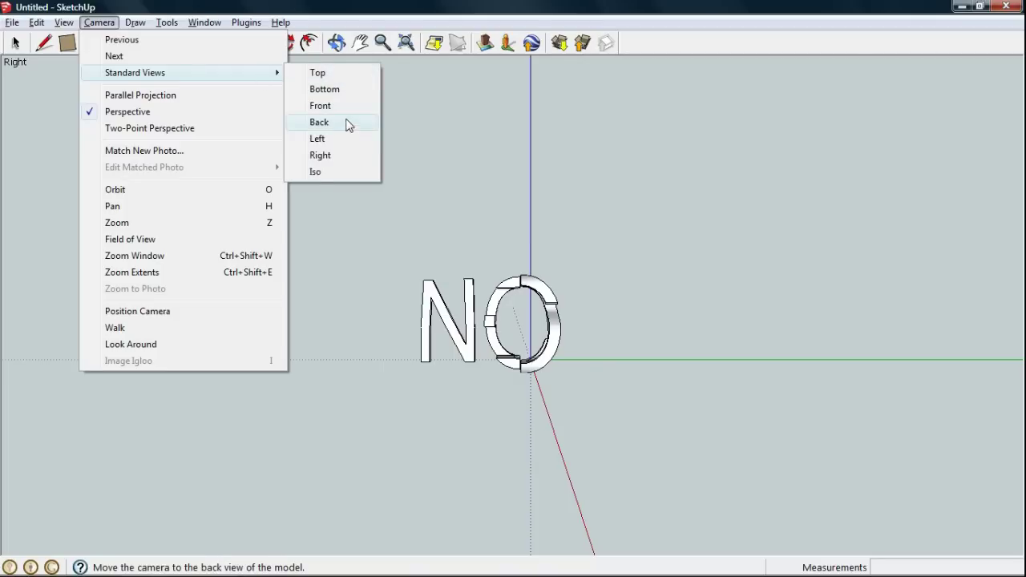
click(346, 106)
click(99, 22)
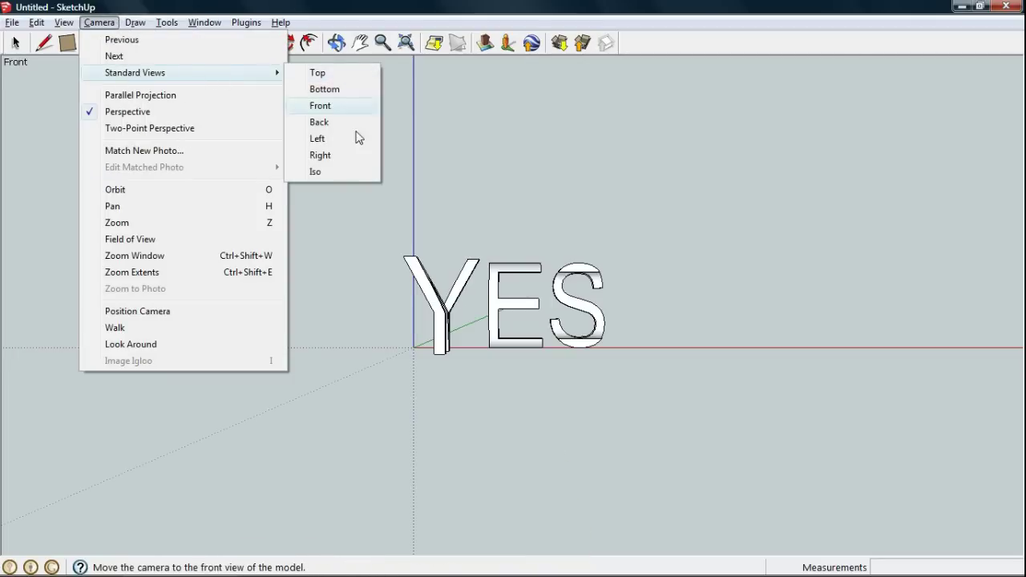
click(356, 159)
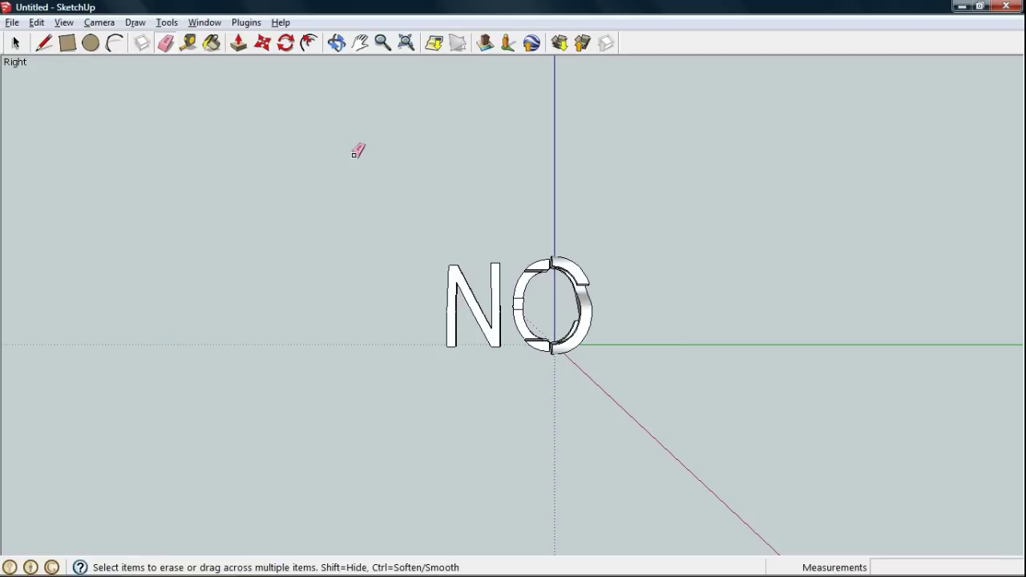